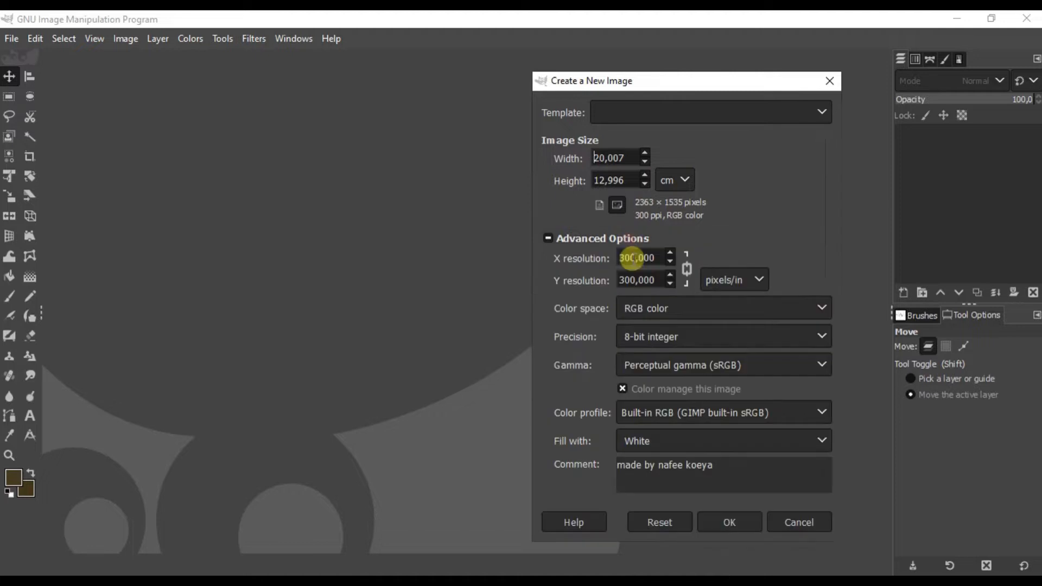
# - Create a new white RGB image, 20.007 × 12.996 cm at 300 pixels/in
pyautogui.moveTo(683, 81); pyautogui.dragTo(675, 45)
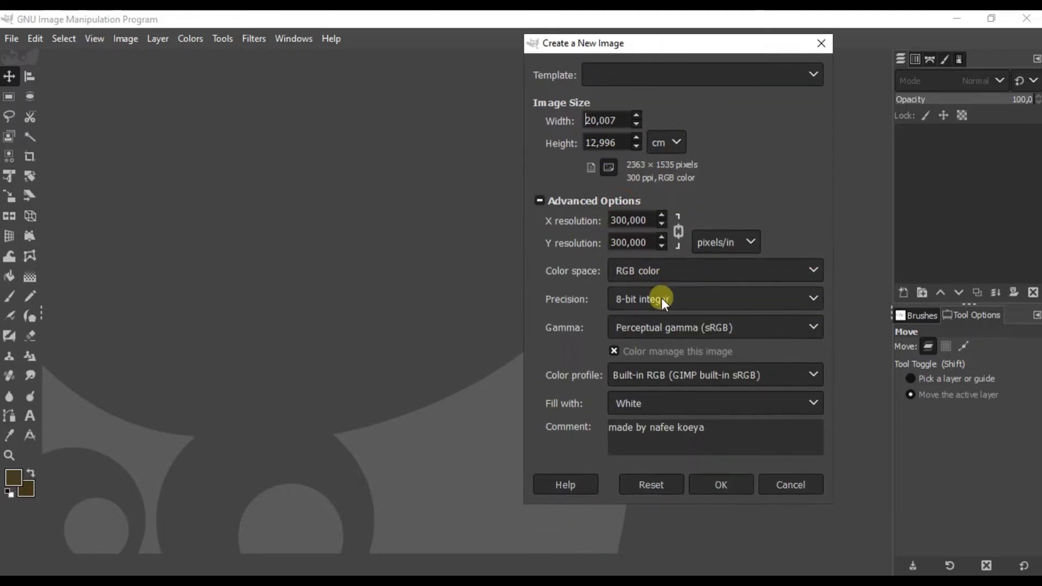
pyautogui.click(702, 486)
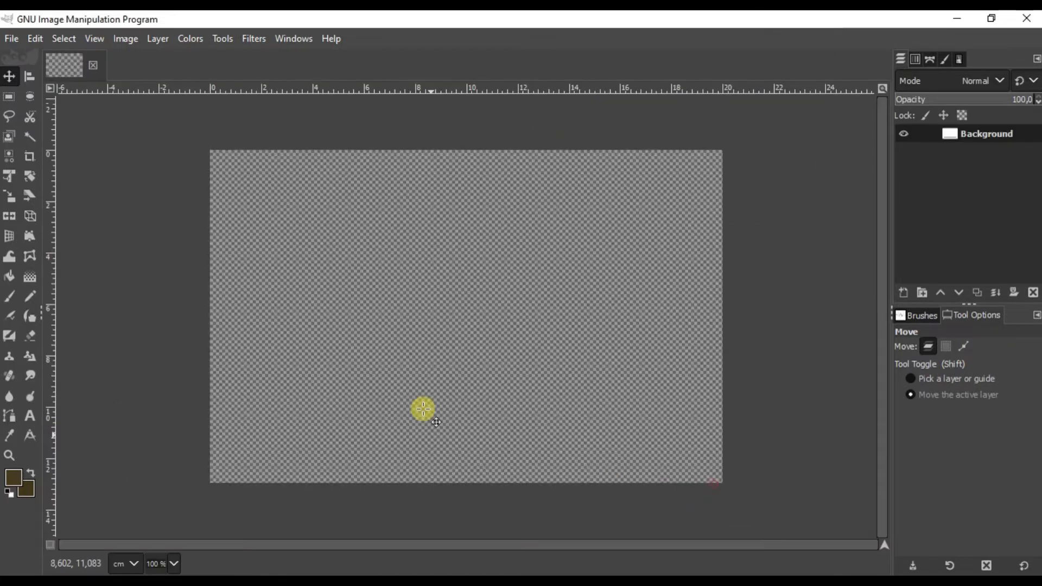
# - Open the recently used Unsplash photo of the man standing on a rocky summit
pyautogui.rightClick(517, 210)
pyautogui.moveTo(585, 243)
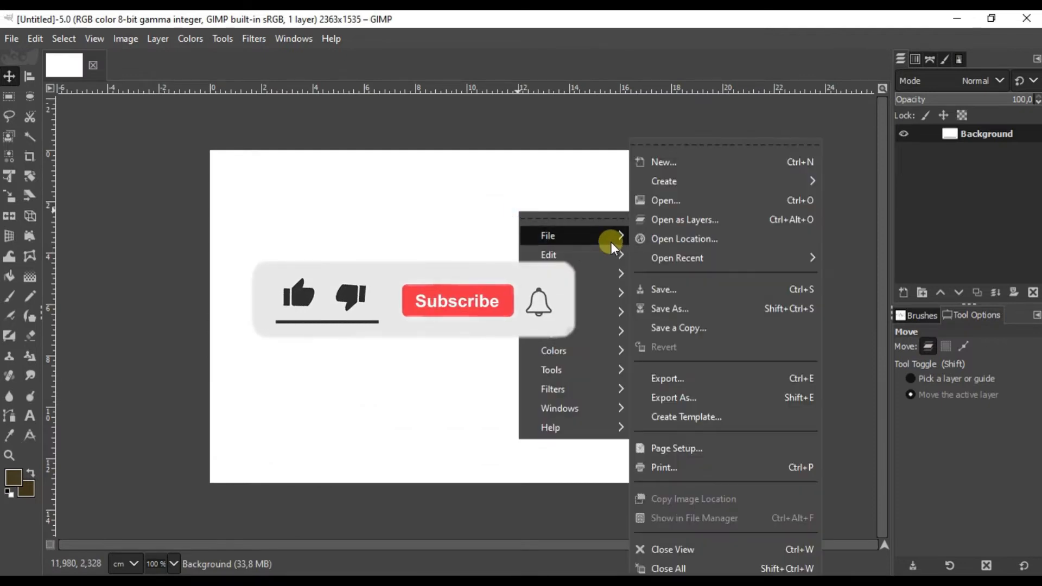
pyautogui.moveTo(700, 257)
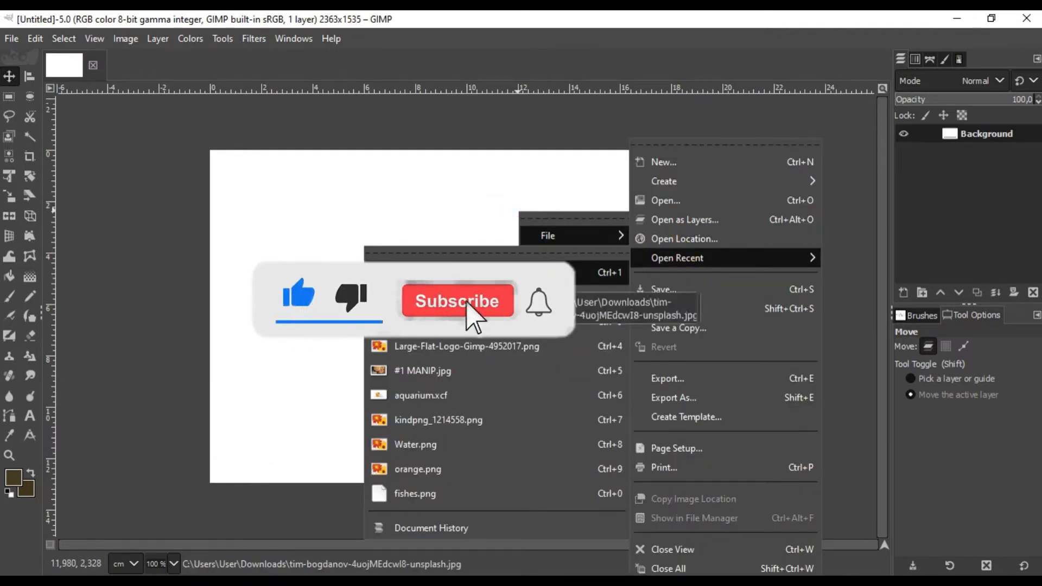
pyautogui.click(523, 275)
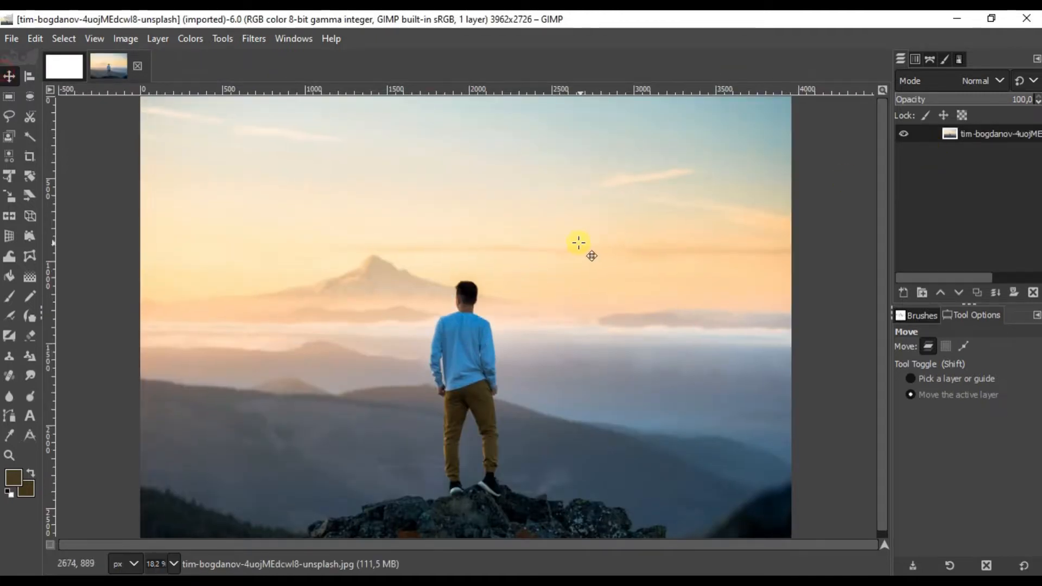
# - Copy the photo into the blank white image and turn the floating selection into a new layer
pyautogui.rightClick(468, 222)
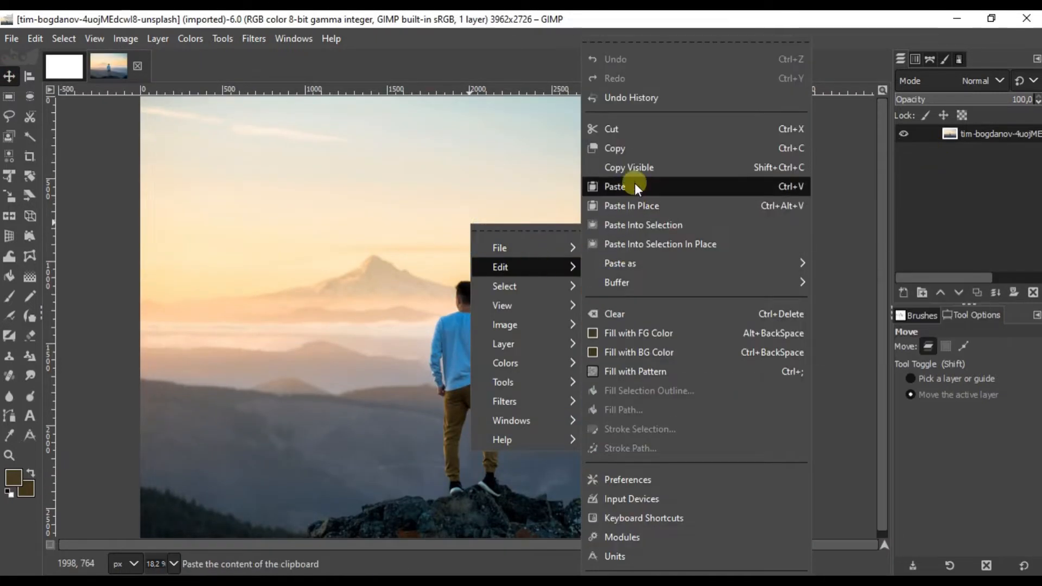
pyautogui.click(633, 152)
pyautogui.click(55, 66)
pyautogui.rightClick(362, 174)
pyautogui.moveTo(408, 217)
pyautogui.click(519, 208)
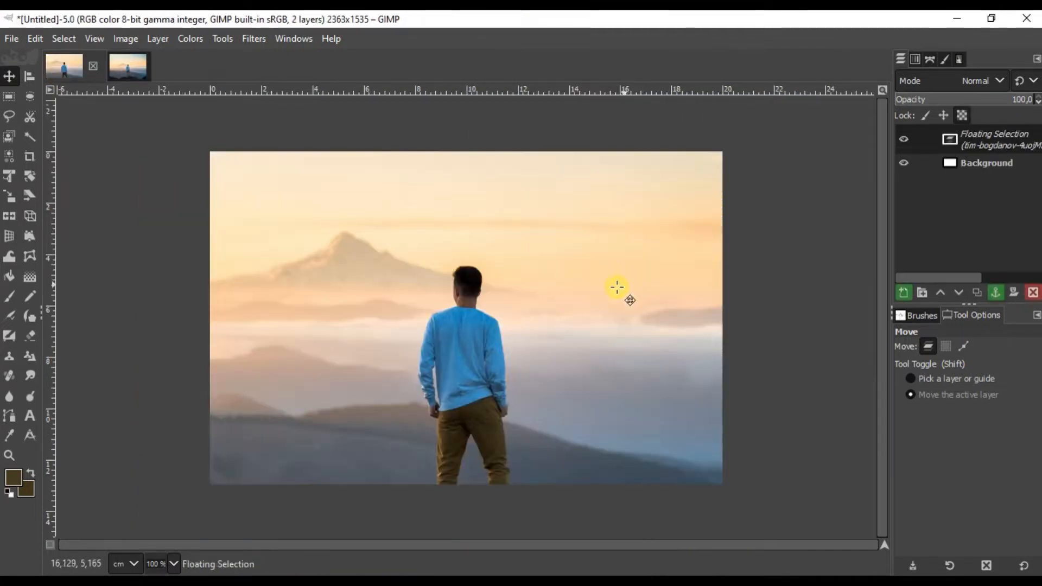
pyautogui.click(902, 293)
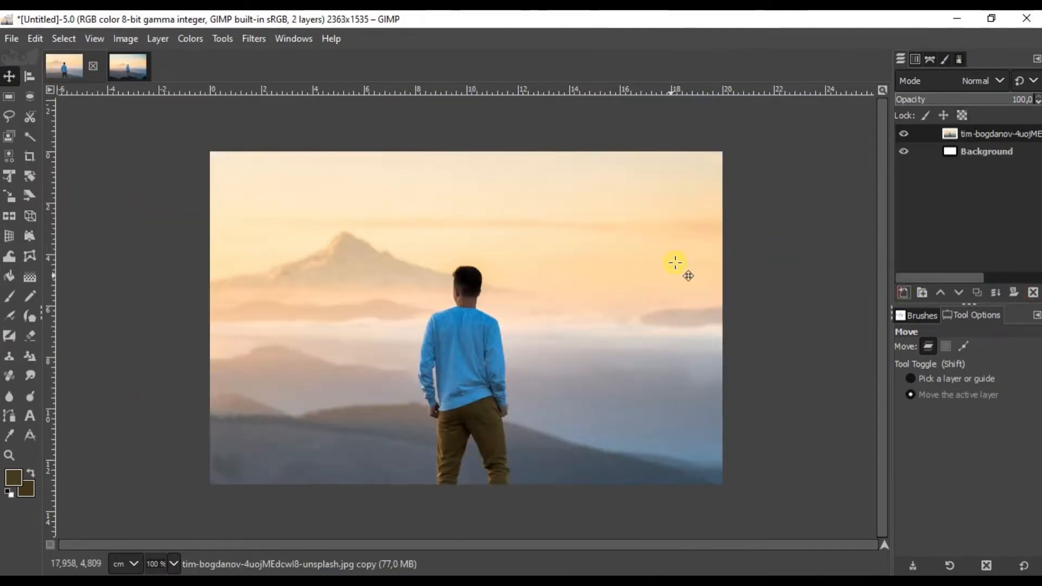
# - Close the source photo and move the pasted layer so the whole man fits on the canvas
pyautogui.click(138, 67)
pyautogui.click(138, 66)
pyautogui.moveTo(442, 377); pyautogui.dragTo(483, 307)
# - Crop the image to the full 2363 × 1535 px canvas, deleting the cropped pixels
pyautogui.click(37, 155)
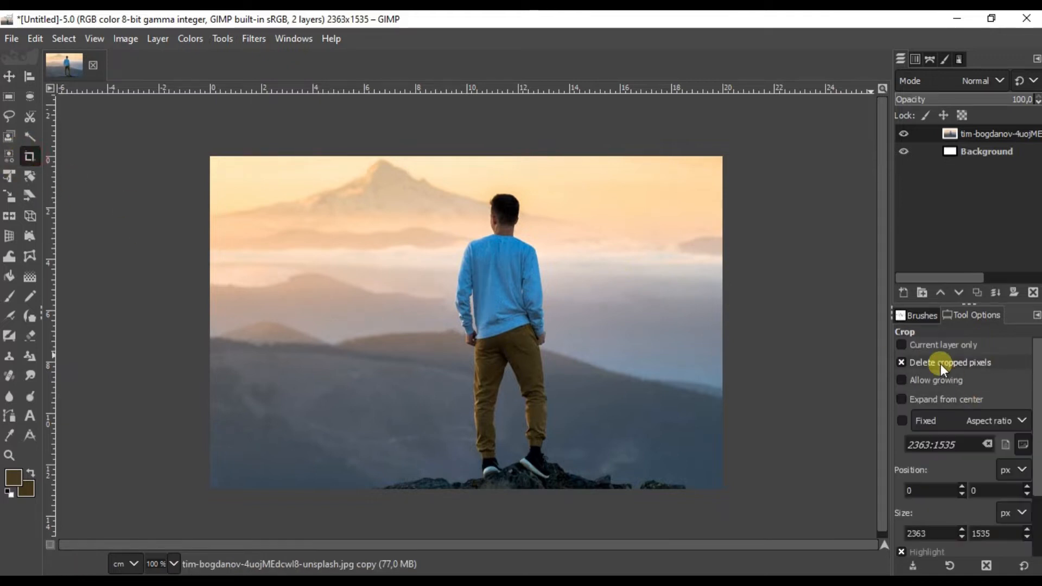
pyautogui.moveTo(193, 126); pyautogui.dragTo(917, 564)
pyautogui.click(594, 362)
# - Rename the photo layer "original" and duplicate it
pyautogui.write('original')
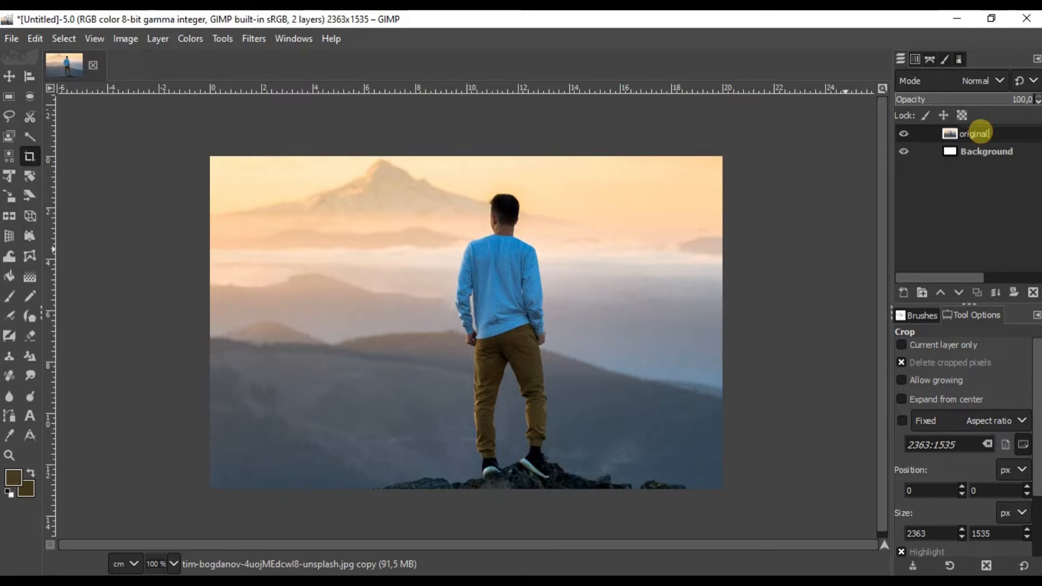
pyautogui.press('Return')
pyautogui.rightClick(981, 131)
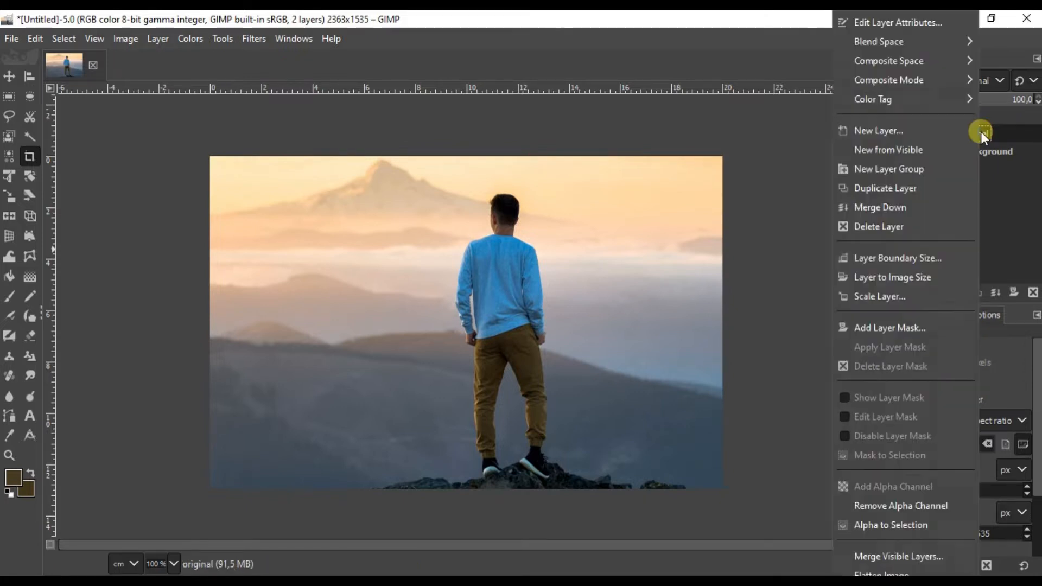
pyautogui.click(932, 185)
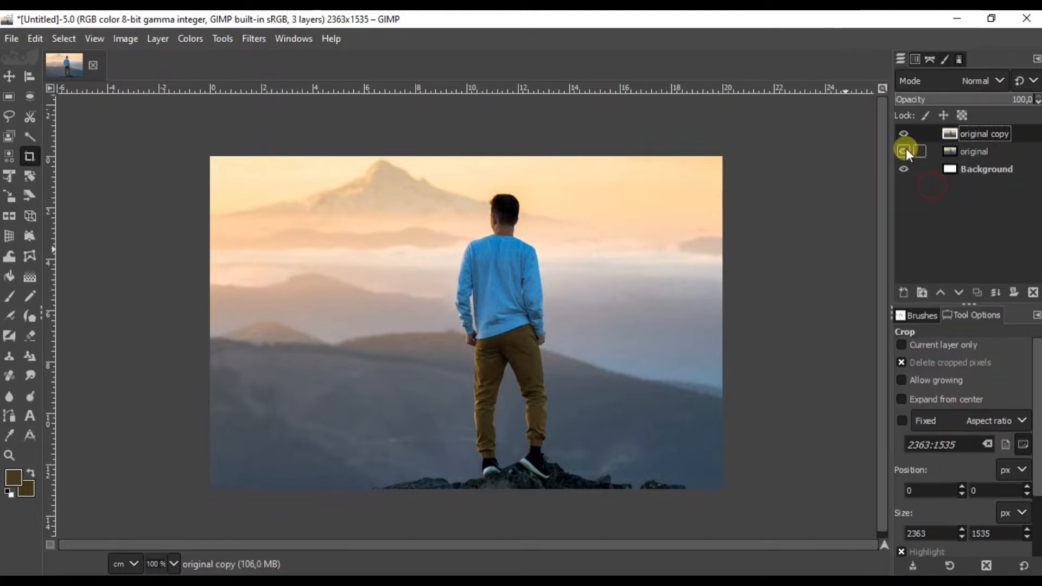
# - Rename the duplicated layer "copy" and hide the original layer
pyautogui.doubleClick(965, 132)
pyautogui.write('copy')
pyautogui.press('Return')
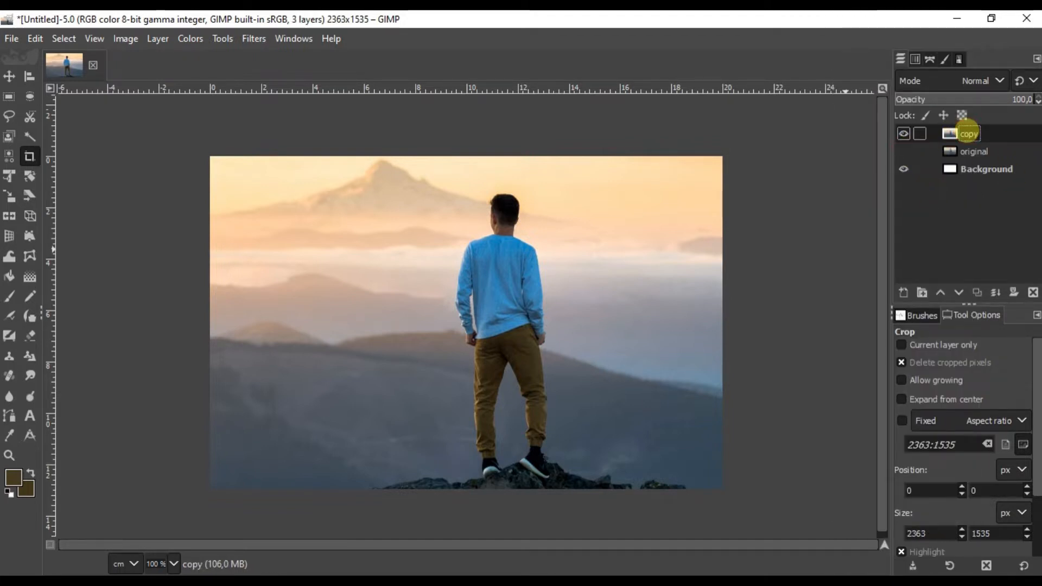
# - Start a path at the man's left shoe and trace up the ankle and trouser cuff
pyautogui.click(11, 413)
pyautogui.scroll(5, 478, 479)
pyautogui.click(490, 488)
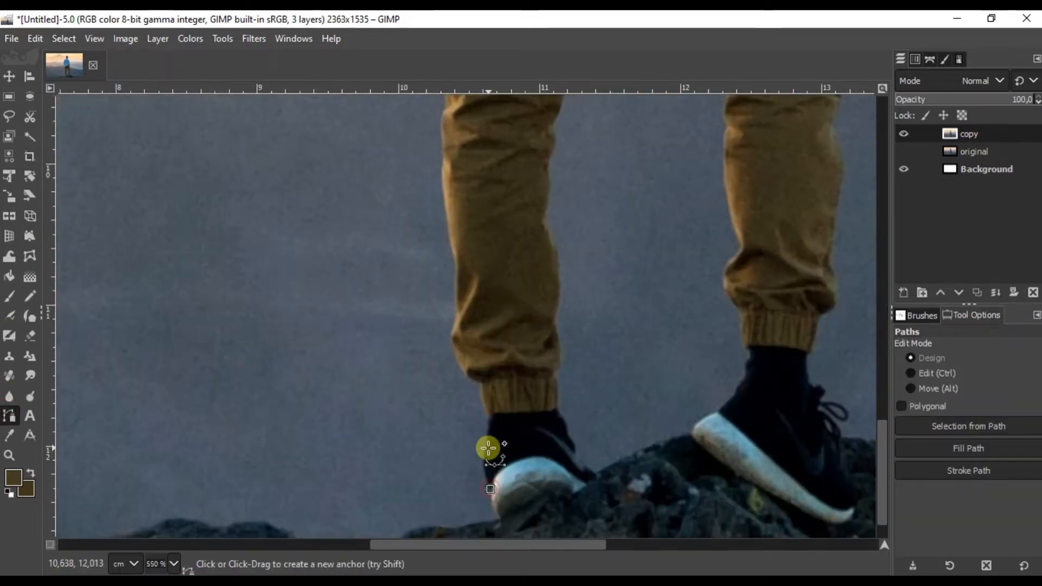
pyautogui.click(490, 417)
pyautogui.scroll(2, 481, 400)
pyautogui.click(479, 365)
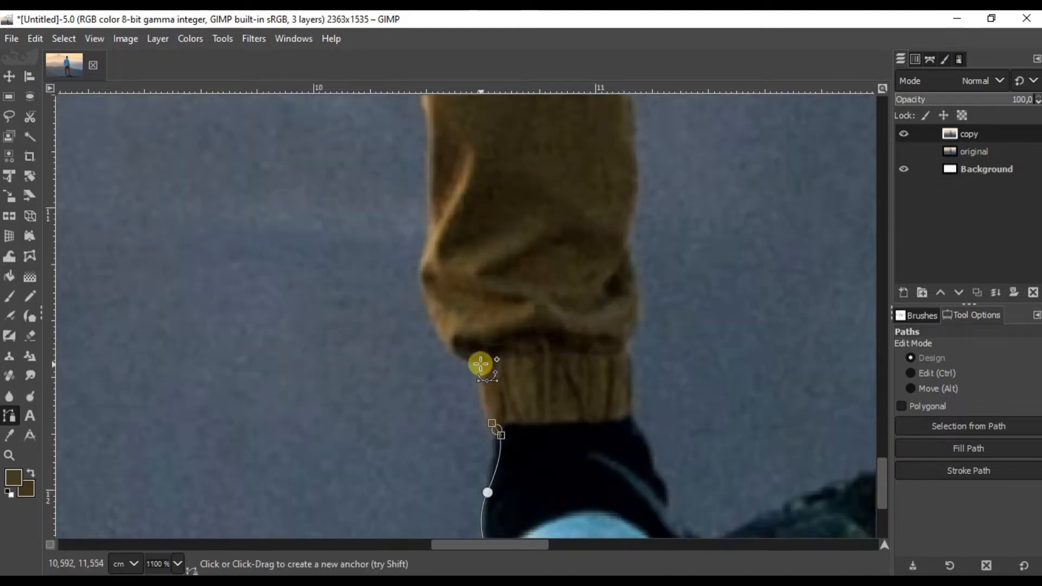
pyautogui.click(422, 276)
# - Continue the path up the outer edge of the man's left trouser leg to the hip
pyautogui.scroll(2, 444, 268)
pyautogui.click(457, 370)
pyautogui.moveTo(459, 275); pyautogui.dragTo(474, 256)
pyautogui.moveTo(474, 256); pyautogui.dragTo(459, 275)
pyautogui.scroll(5, 463, 229)
pyautogui.click(500, 255)
pyautogui.scroll(5, 509, 207)
pyautogui.click(502, 202)
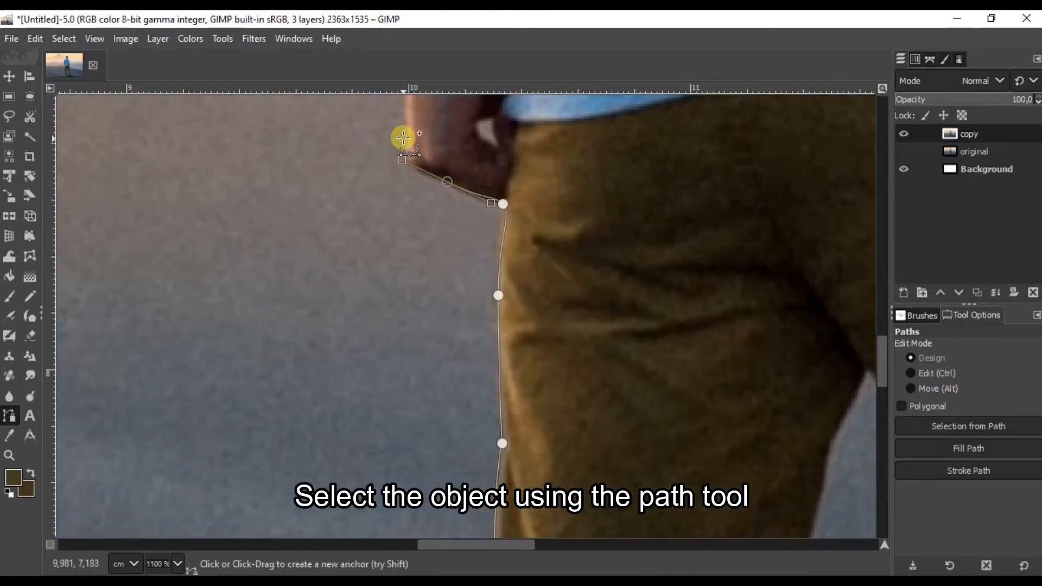
# - Trace the path around the man's left hand, up the sleeve and over the shoulder to the neck
pyautogui.scroll(5, 402, 139)
pyautogui.click(461, 311)
pyautogui.scroll(5, 416, 221)
pyautogui.moveTo(433, 445); pyautogui.dragTo(443, 322)
pyautogui.scroll(5, 459, 282)
pyautogui.moveTo(565, 151); pyautogui.dragTo(603, 98)
pyautogui.scroll(3, 579, 235)
pyautogui.click(641, 246)
pyautogui.click(766, 208)
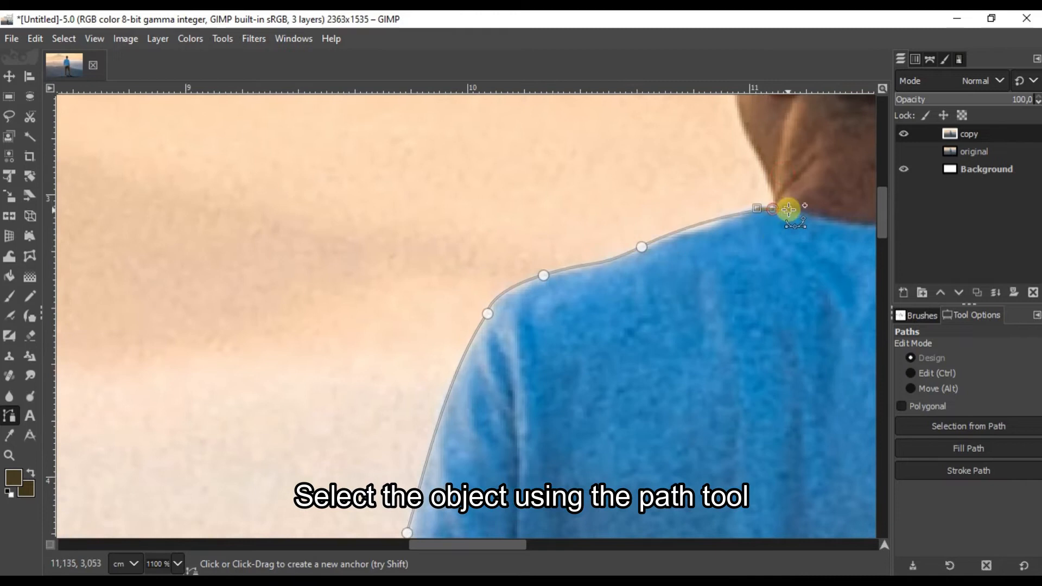
# - Continue the path up the neck and around the man's head
pyautogui.click(723, 207)
pyautogui.scroll(5, 723, 206)
pyautogui.click(732, 280)
pyautogui.click(743, 230)
pyautogui.scroll(3, 764, 127)
pyautogui.click(311, 259)
pyautogui.scroll(-5, 488, 379)
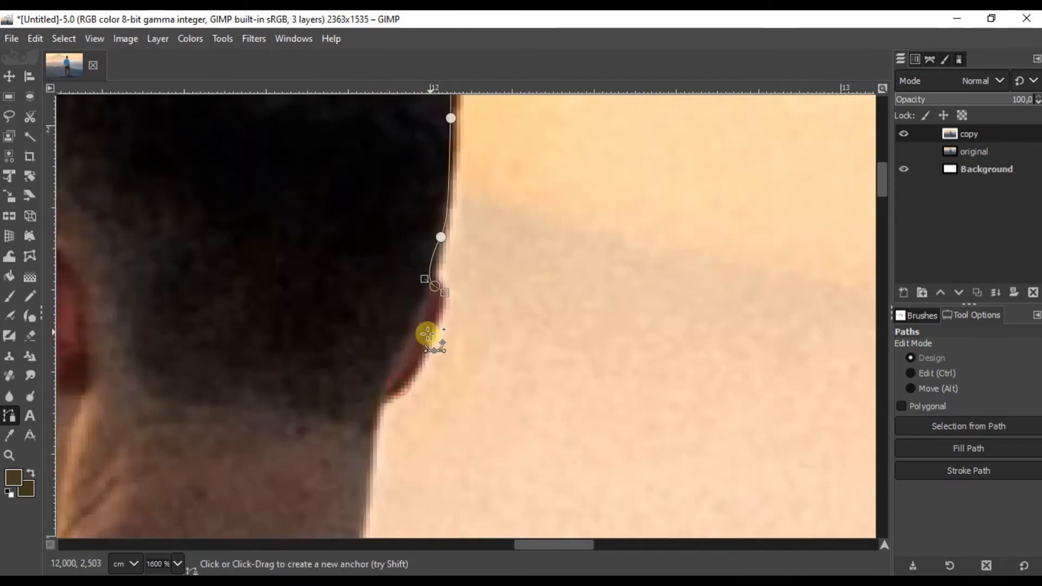
# - Trace the path around the man's right ear, down the neck and along the right shoulder
pyautogui.click(415, 373)
pyautogui.click(379, 402)
pyautogui.click(379, 499)
pyautogui.moveTo(136, 203); pyautogui.dragTo(180, 217)
pyautogui.click(332, 305)
# - Continue the path down the outer edge of the man's right sleeve
pyautogui.scroll(-5, 410, 375)
pyautogui.click(458, 239)
pyautogui.scroll(-5, 477, 325)
pyautogui.click(499, 360)
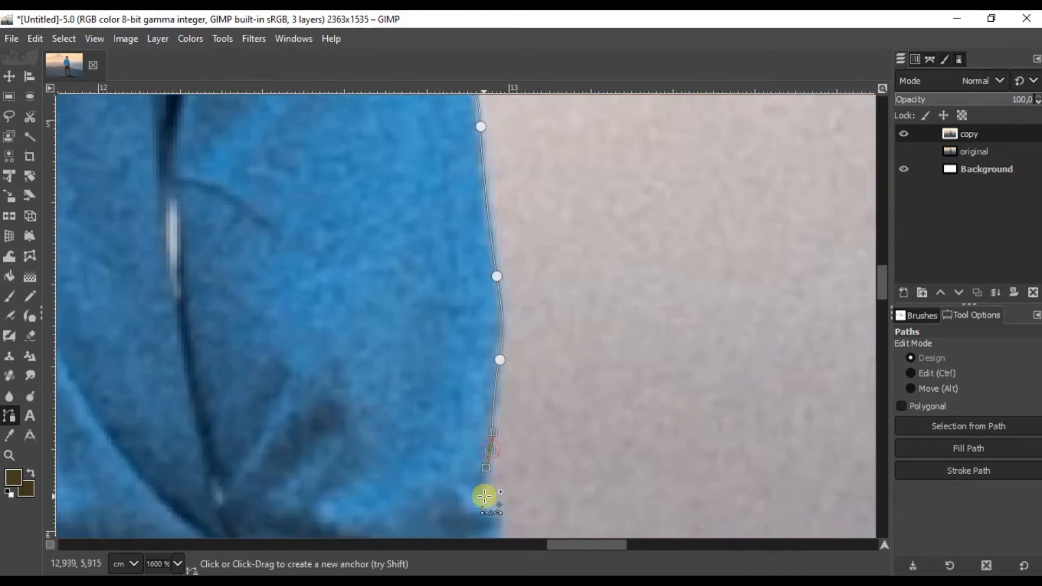
pyautogui.scroll(-5, 486, 496)
pyautogui.click(521, 298)
pyautogui.click(514, 212)
pyautogui.click(508, 304)
# - Trace the path down the outer edge of the man's right trouser leg
pyautogui.scroll(-5, 434, 377)
pyautogui.scroll(-8, 461, 380)
pyautogui.click(504, 391)
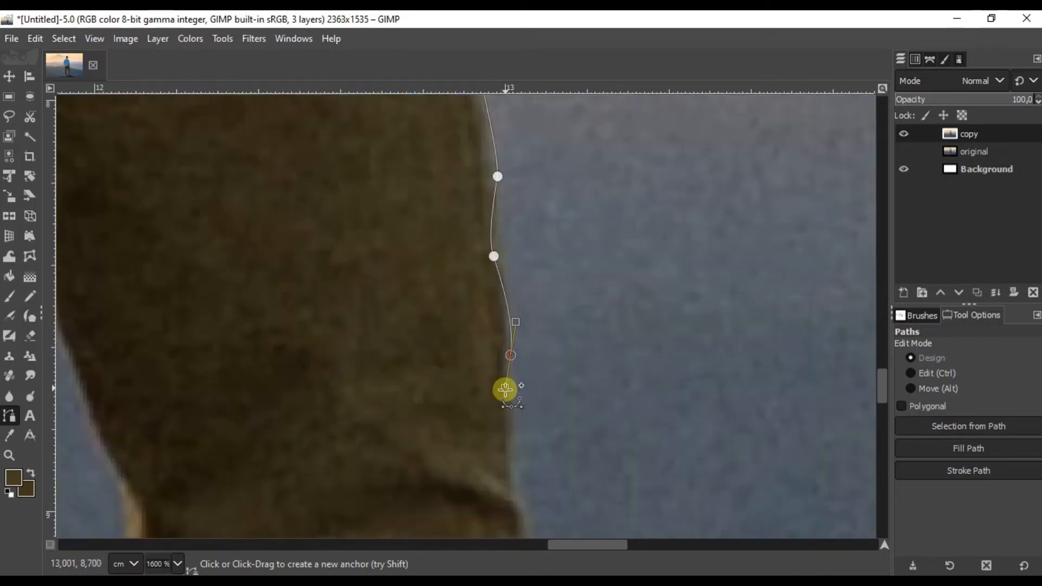
pyautogui.scroll(-8, 504, 390)
pyautogui.click(375, 289)
pyautogui.scroll(-5, 379, 379)
# - Continue the path down past the right trouser cuff and around the man's right shoe
pyautogui.moveTo(402, 251); pyautogui.dragTo(405, 265)
pyautogui.click(421, 337)
pyautogui.click(368, 432)
pyautogui.scroll(-5, 407, 380)
pyautogui.click(428, 359)
pyautogui.click(129, 477)
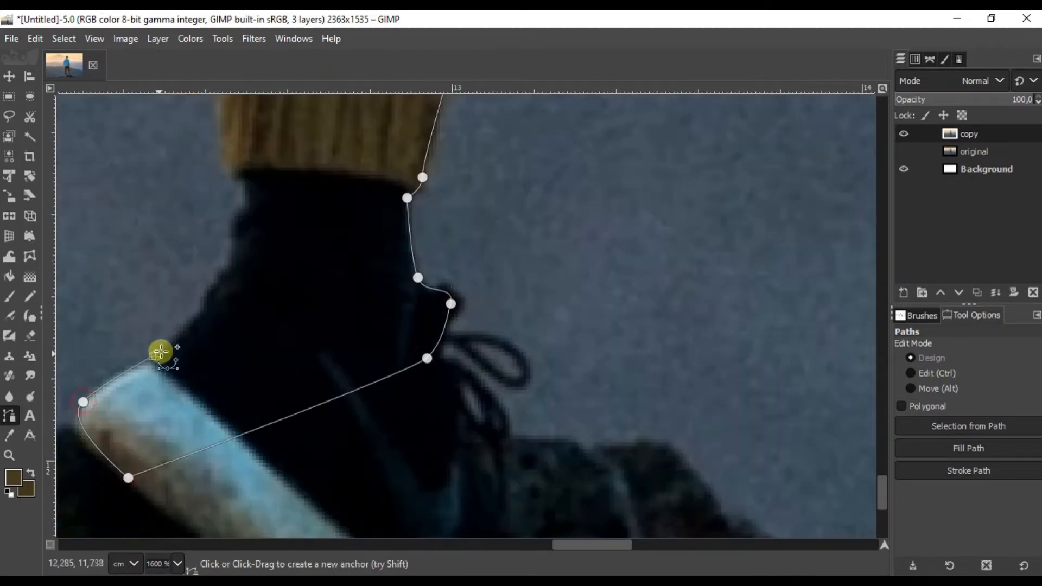
pyautogui.click(160, 351)
# - Trace the path up the inner edge of the man's right leg to the crotch
pyautogui.scroll(8, 325, 314)
pyautogui.moveTo(350, 430); pyautogui.dragTo(346, 377)
pyautogui.scroll(8, 347, 326)
pyautogui.click(407, 361)
pyautogui.scroll(8, 407, 326)
pyautogui.moveTo(319, 219); pyautogui.dragTo(298, 245)
# - Trace the path down the inner left leg and across the left shoe, closing it at the first anchor
pyautogui.scroll(-8, 304, 326)
pyautogui.moveTo(402, 172)
pyautogui.mouseDown()
pyautogui.moveTo(409, 202)
pyautogui.moveTo(464, 233)
pyautogui.moveTo(502, 273)
pyautogui.mouseUp()
pyautogui.scroll(-6, 407, 271)
pyautogui.scroll(-8, 466, 325)
pyautogui.click(468, 109)
pyautogui.click(469, 190)
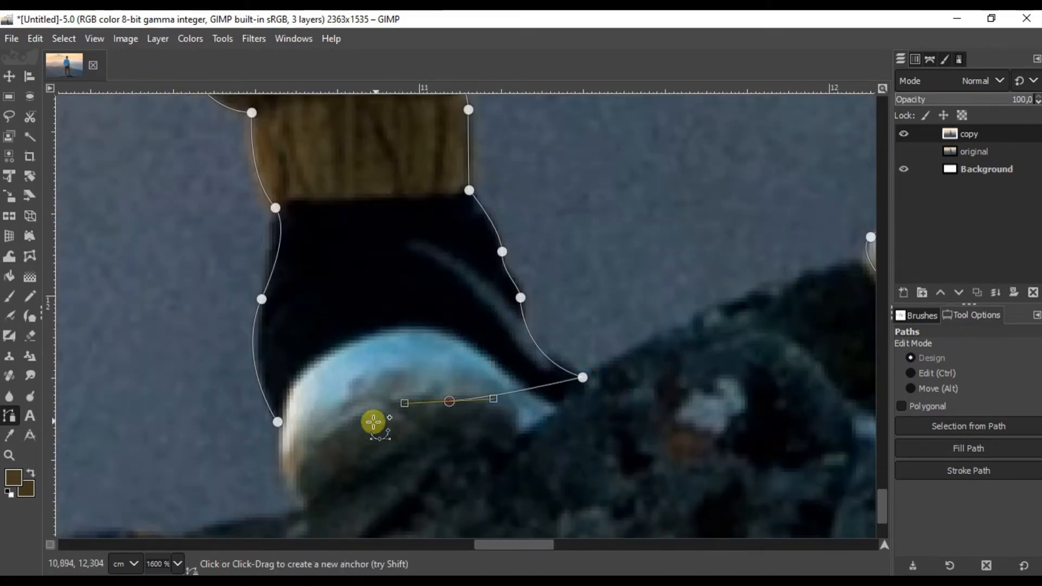
pyautogui.click(279, 423)
pyautogui.scroll(-4, 425, 293)
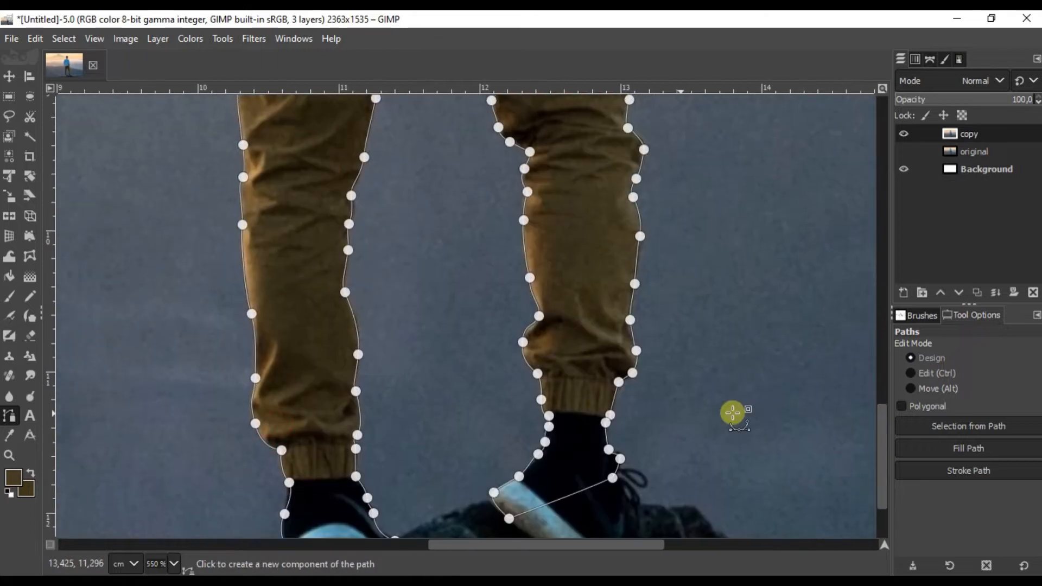
# - Convert the closed path to a selection and copy the selected man from the copy layer
pyautogui.click(936, 423)
pyautogui.click(10, 76)
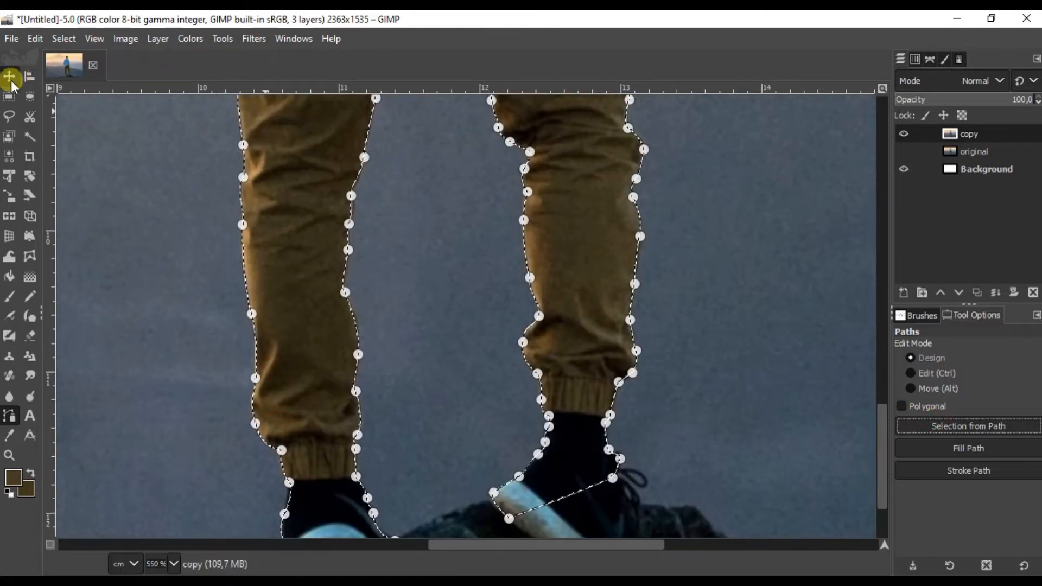
pyautogui.scroll(-5, 488, 203)
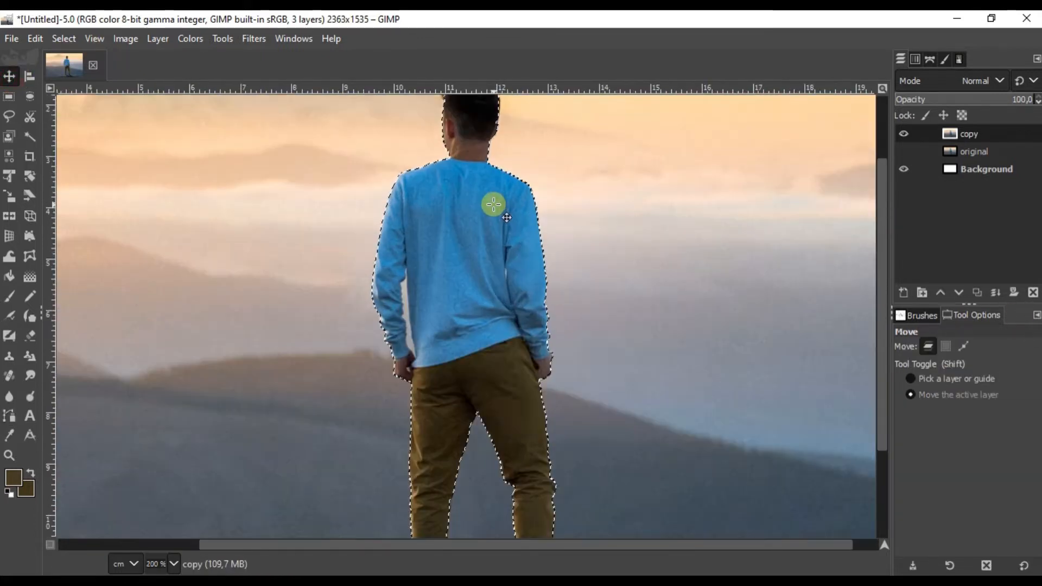
pyautogui.rightClick(511, 217)
pyautogui.moveTo(530, 247)
pyautogui.click(671, 170)
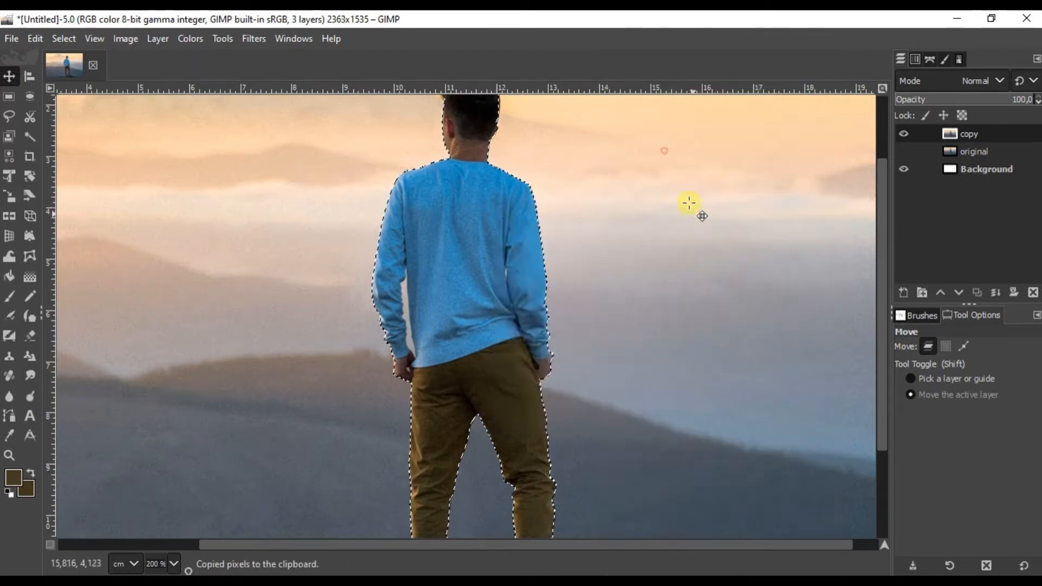
# - Paste the copied man onto a new layer and name it "man"
pyautogui.rightClick(502, 224)
pyautogui.moveTo(532, 271)
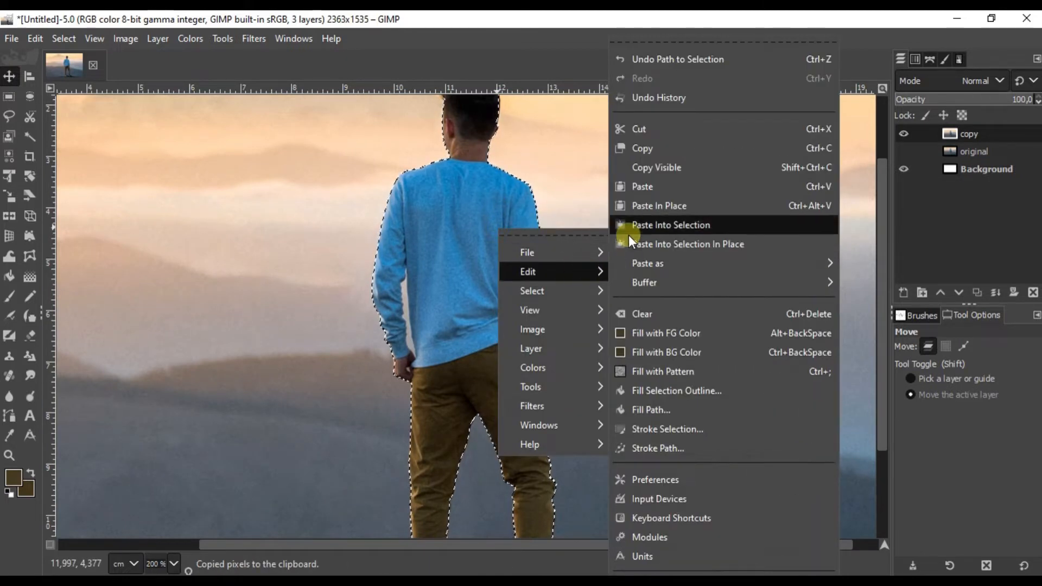
pyautogui.click(651, 183)
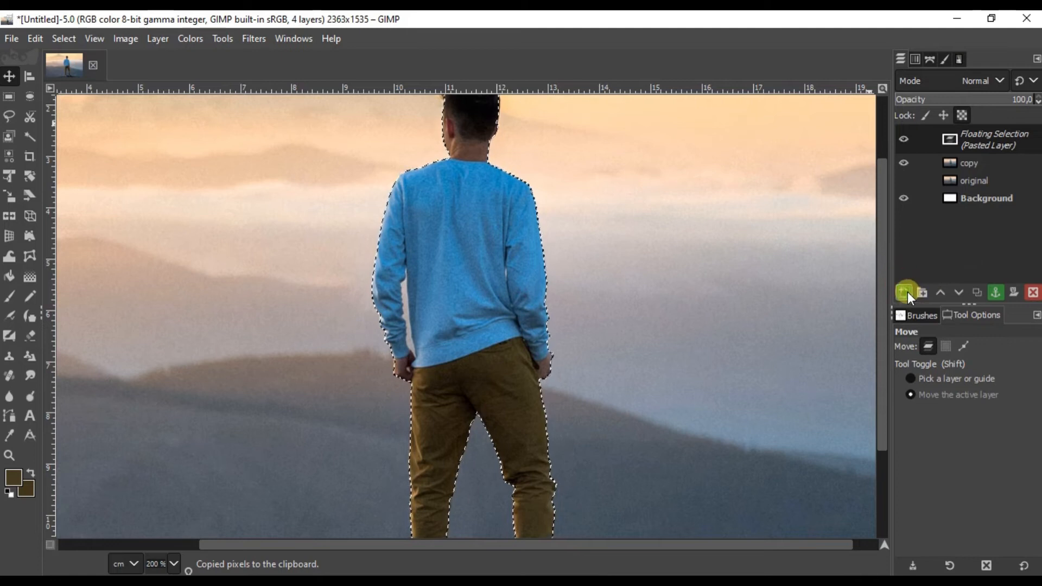
pyautogui.click(903, 293)
pyautogui.doubleClick(974, 135)
pyautogui.write('man')
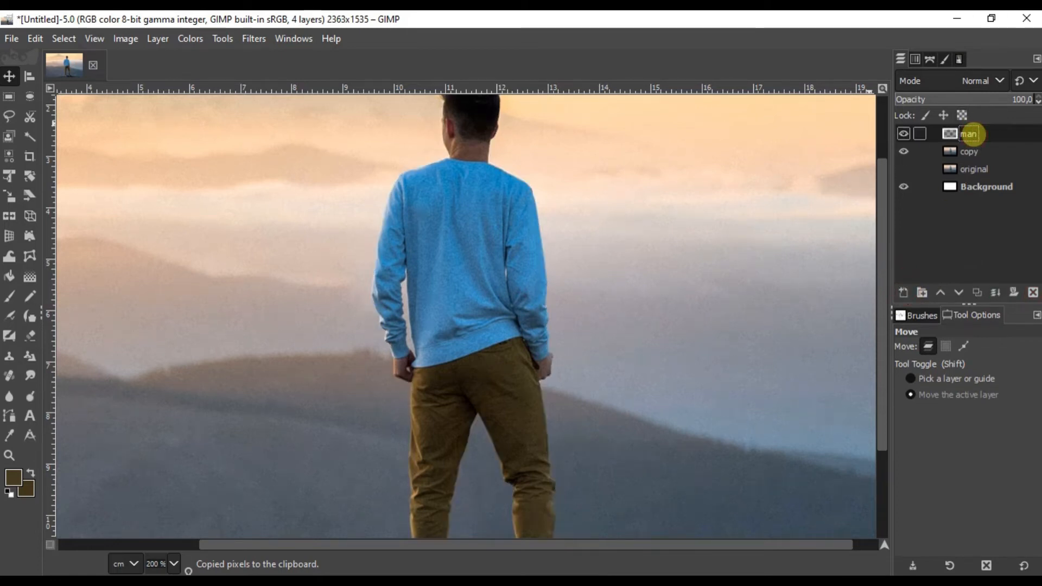
# - Add a white (full opacity) layer mask to the copy layer
pyautogui.scroll(-1, 449, 300)
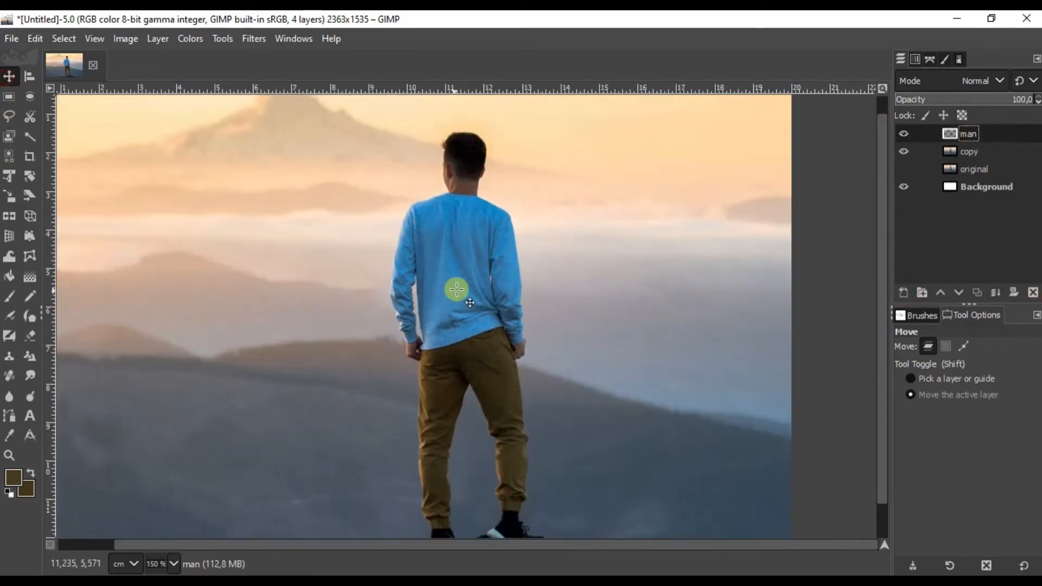
pyautogui.scroll(-1, 525, 263)
pyautogui.scroll(2, 562, 261)
pyautogui.click(969, 152)
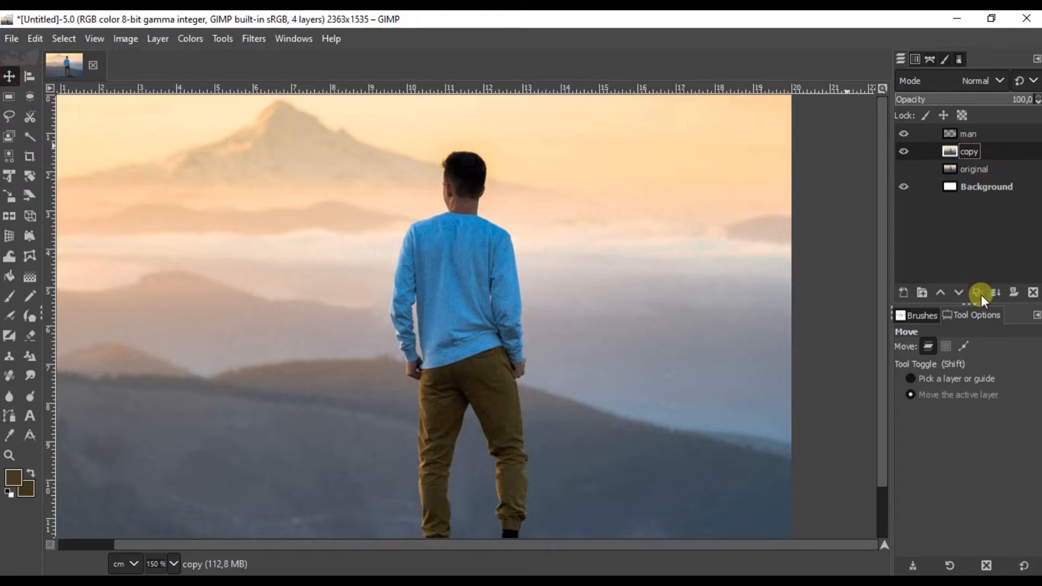
pyautogui.click(1012, 293)
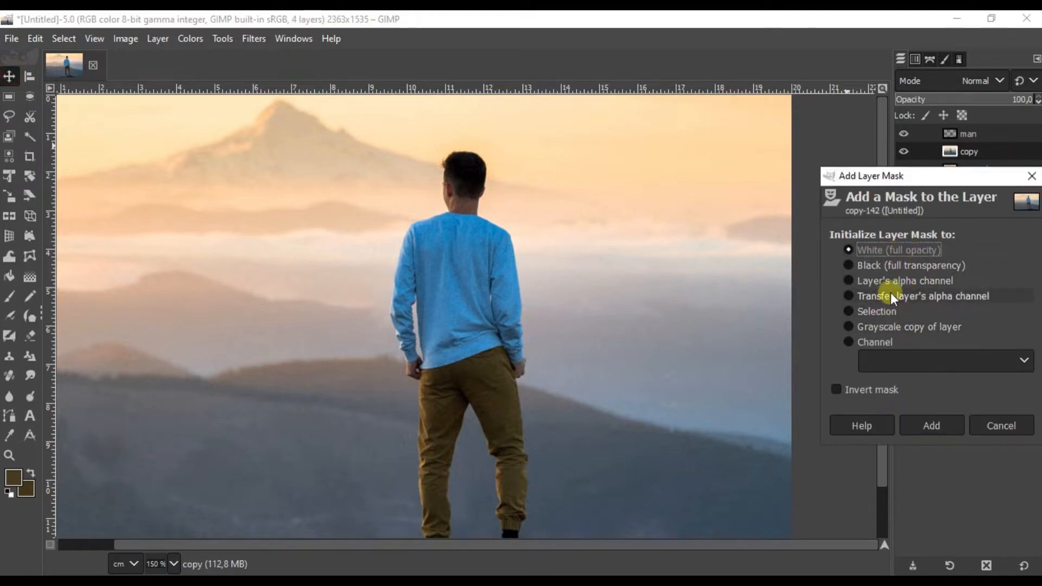
pyautogui.click(931, 426)
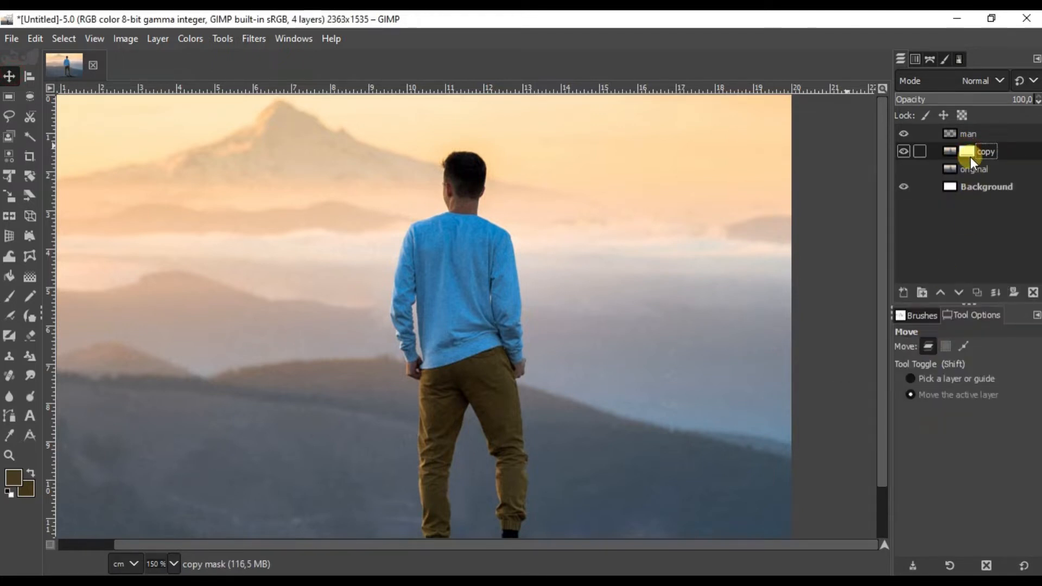
# - Delete the layer mask from the copy layer
pyautogui.rightClick(991, 150)
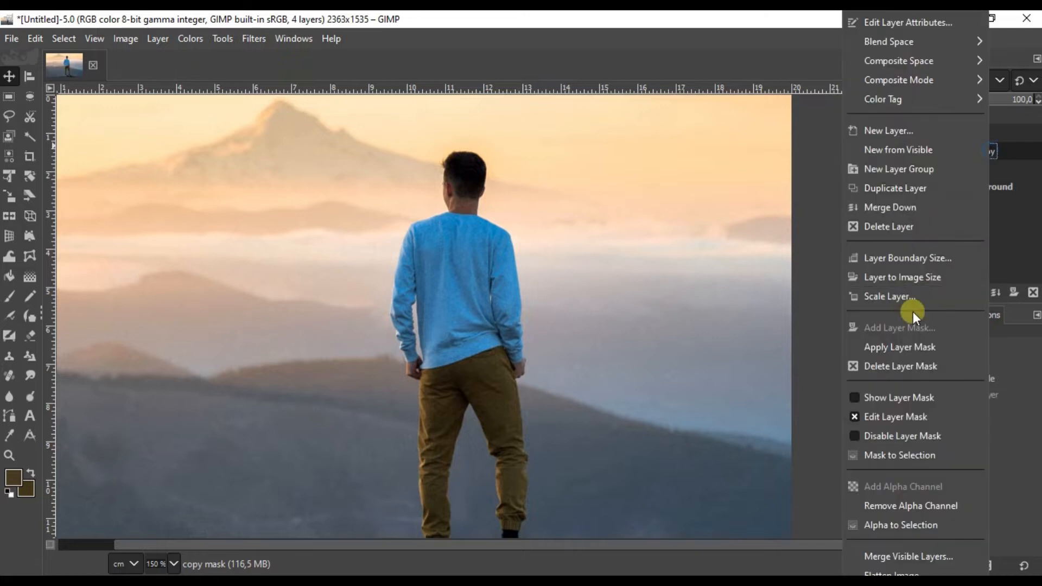
pyautogui.click(910, 368)
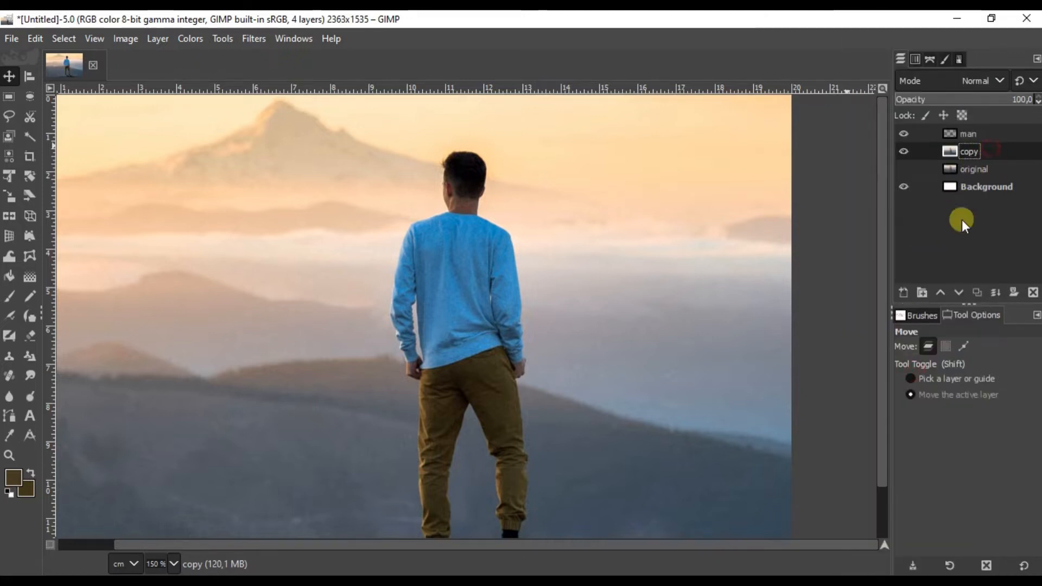
# - Set up the Clone tool on the copy layer with the 2. Hardness 050 brush and lock the brush to the view
pyautogui.click(16, 355)
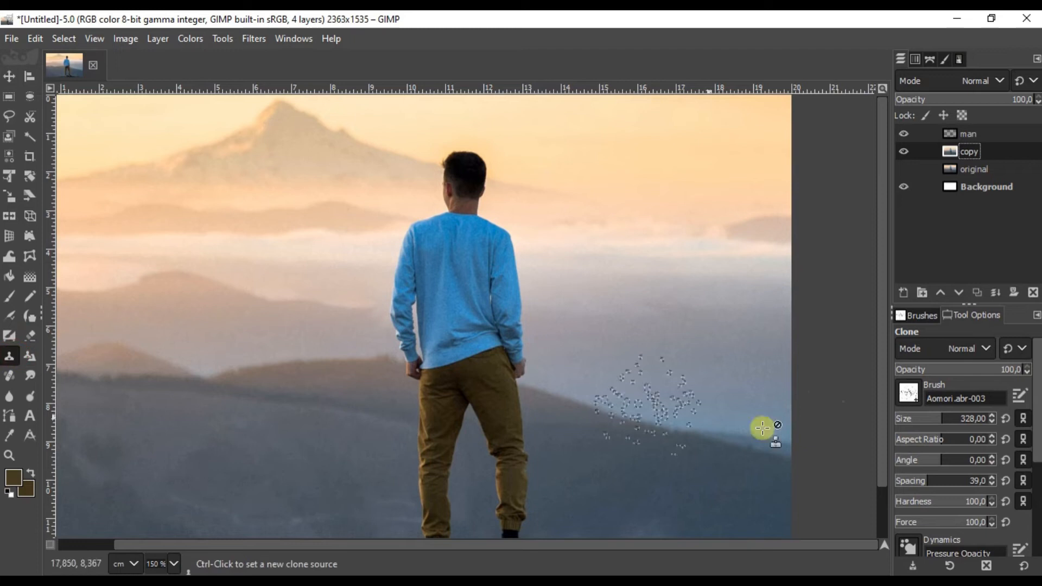
pyautogui.click(907, 393)
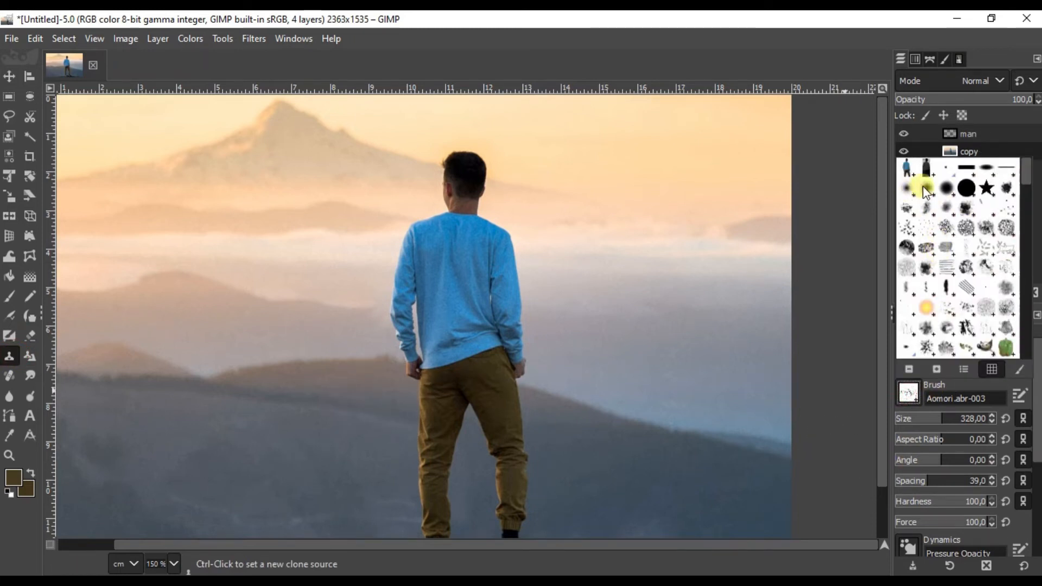
pyautogui.click(924, 188)
pyautogui.click(988, 158)
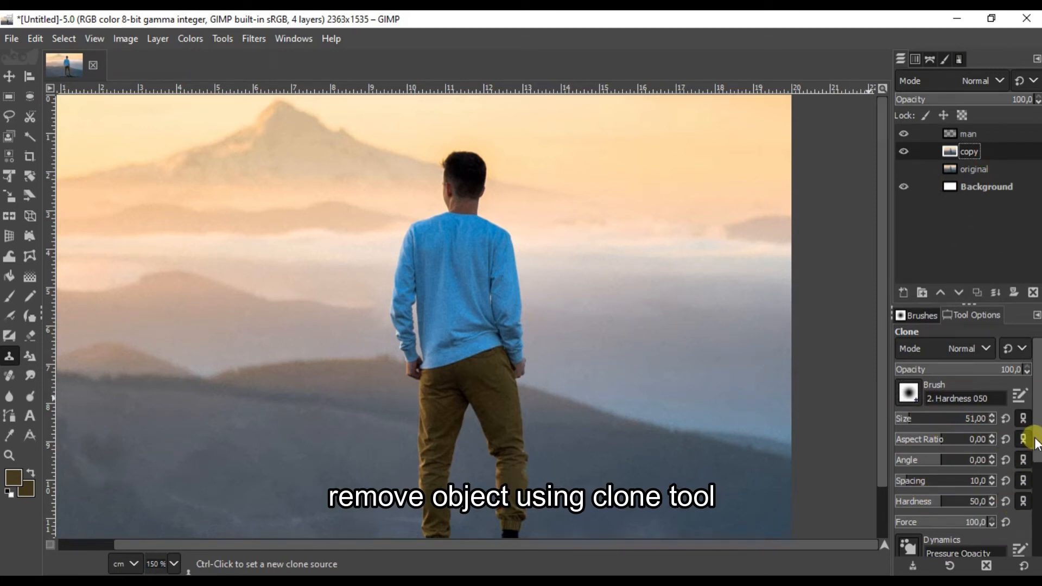
pyautogui.scroll(-5, 1037, 421)
pyautogui.click(902, 465)
pyautogui.scroll(-1, 564, 288)
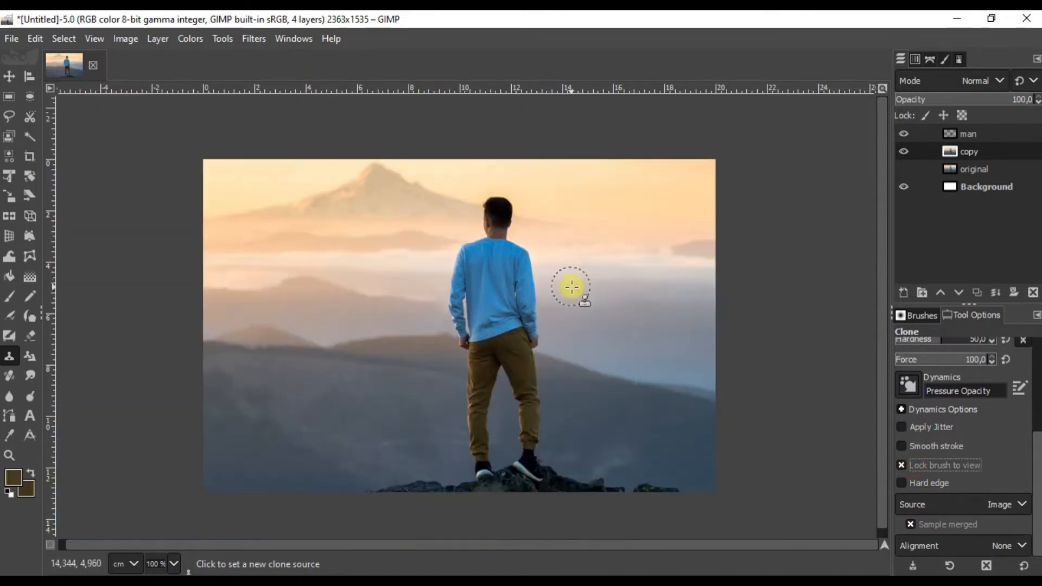
# - Hide the man layer and clone the fog beside the man over his shirt on the copy layer
pyautogui.keyDown('ctrl'); pyautogui.click(621, 309); pyautogui.keyUp('ctrl')
pyautogui.click(903, 134)
pyautogui.click(536, 298)
pyautogui.moveTo(536, 298); pyautogui.dragTo(510, 299)
# - Change the clone brush to 2. Hardness 025 at size 142 and clone more haze over the shirt
pyautogui.moveTo(1037, 435); pyautogui.dragTo(1036, 338)
pyautogui.click(909, 390)
pyautogui.click(907, 189)
pyautogui.moveTo(914, 420); pyautogui.dragTo(923, 419)
pyautogui.click(514, 298)
pyautogui.scroll(3, 546, 345)
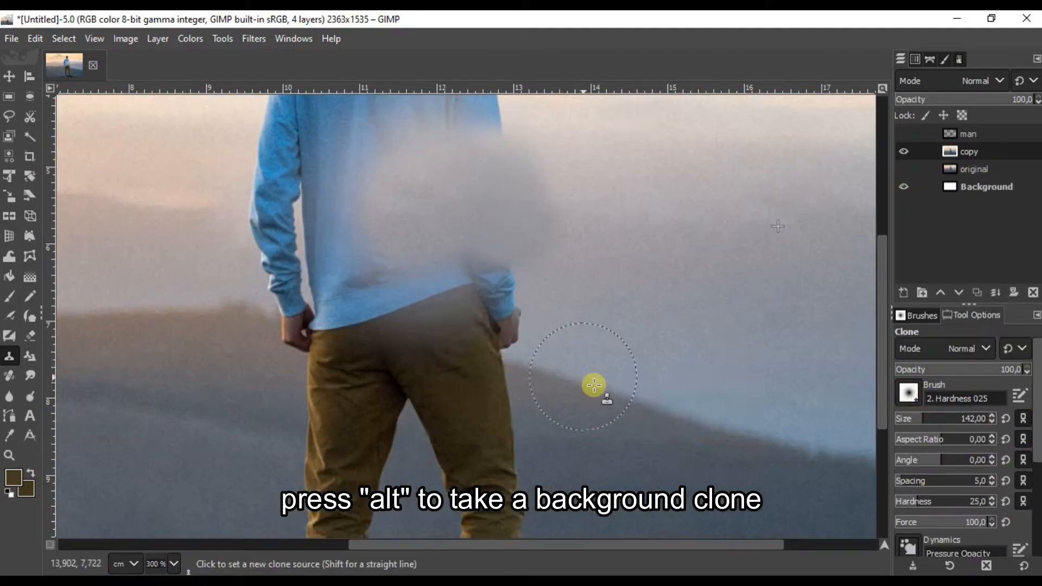
# - Clone the brown ridge line beside the man across his waist and the hem of the shirt
pyautogui.keyDown('ctrl'); pyautogui.click(167, 317); pyautogui.keyUp('ctrl')
pyautogui.click(308, 302)
pyautogui.click(358, 317)
pyautogui.click(392, 326)
pyautogui.click(430, 340)
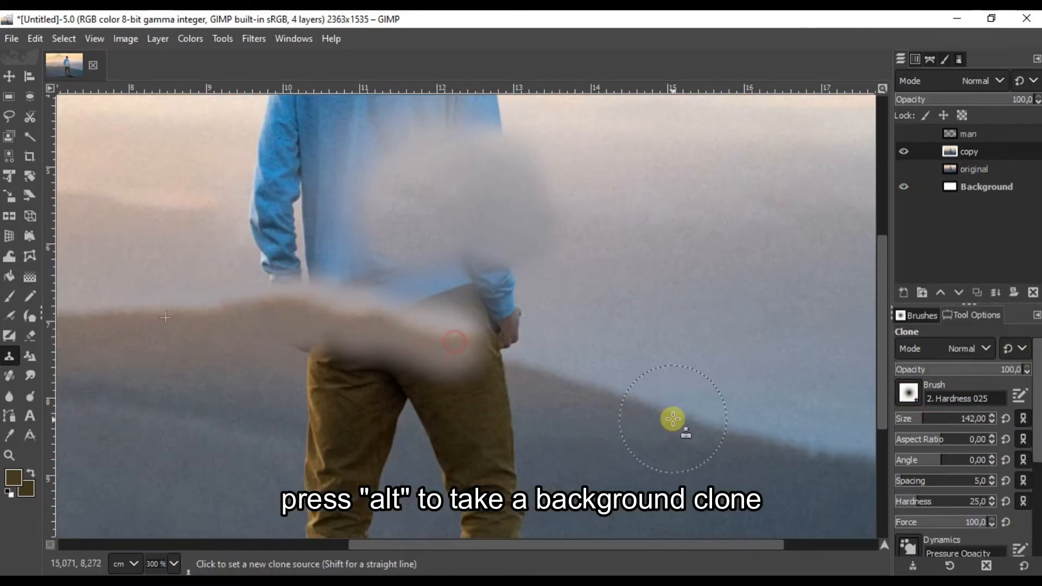
# - Set the clone brush's force to 50 and extend the cloned ridge over the man's right hip and hand
pyautogui.keyDown('ctrl'); pyautogui.click(673, 419); pyautogui.keyUp('ctrl')
pyautogui.click(478, 349)
pyautogui.click(1006, 522)
pyautogui.click(487, 352)
pyautogui.keyDown('ctrl'); pyautogui.click(106, 319); pyautogui.keyUp('ctrl')
pyautogui.click(488, 353)
# - Clone haze from the area right of the man over his right forearm and upper back
pyautogui.scroll(-2, 567, 321)
pyautogui.keyDown('ctrl'); pyautogui.click(679, 316); pyautogui.keyUp('ctrl')
pyautogui.click(535, 305)
pyautogui.keyDown('ctrl'); pyautogui.click(751, 242); pyautogui.keyUp('ctrl')
pyautogui.click(521, 231)
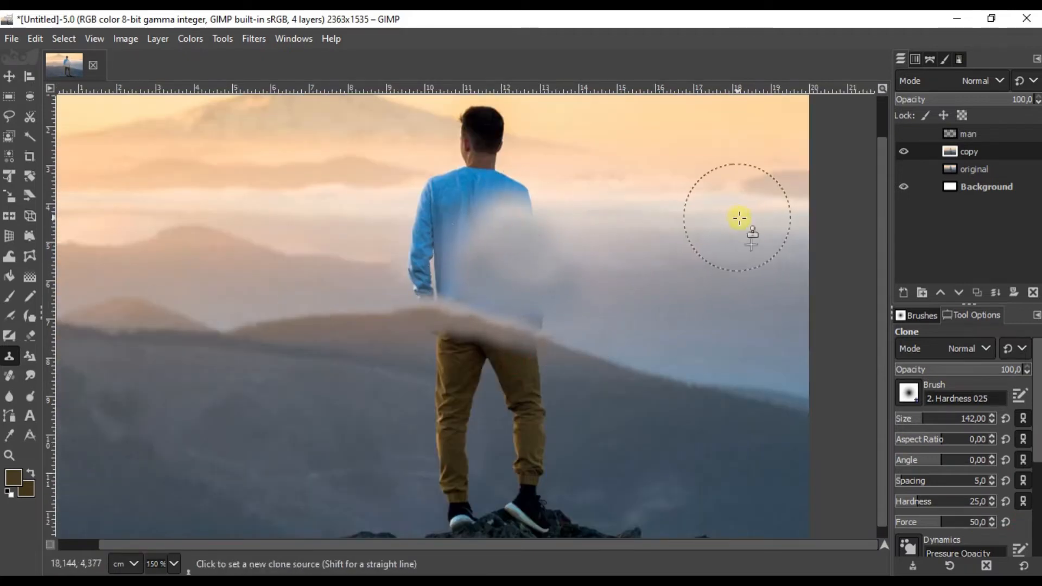
# - Clone the bright cloud band across the man's shoulders and upper back
pyautogui.keyDown('ctrl'); pyautogui.click(770, 210); pyautogui.keyUp('ctrl')
pyautogui.click(525, 205)
pyautogui.click(504, 203)
pyautogui.click(452, 200)
pyautogui.click(501, 198)
pyautogui.click(485, 204)
# - Clone the surrounding sky and haze over the man's head, neck and remaining shoulders
pyautogui.moveTo(543, 252); pyautogui.dragTo(568, 354)
pyautogui.keyDown('ctrl'); pyautogui.click(772, 284); pyautogui.keyUp('ctrl')
pyautogui.click(540, 268)
pyautogui.click(504, 277)
pyautogui.keyDown('ctrl'); pyautogui.click(686, 239); pyautogui.keyUp('ctrl')
pyautogui.click(530, 237)
pyautogui.click(505, 230)
pyautogui.keyDown('ctrl'); pyautogui.click(399, 198); pyautogui.keyUp('ctrl')
pyautogui.click(502, 225)
pyautogui.click(486, 225)
pyautogui.keyDown('ctrl'); pyautogui.click(746, 275); pyautogui.keyUp('ctrl')
pyautogui.click(528, 251)
pyautogui.click(496, 242)
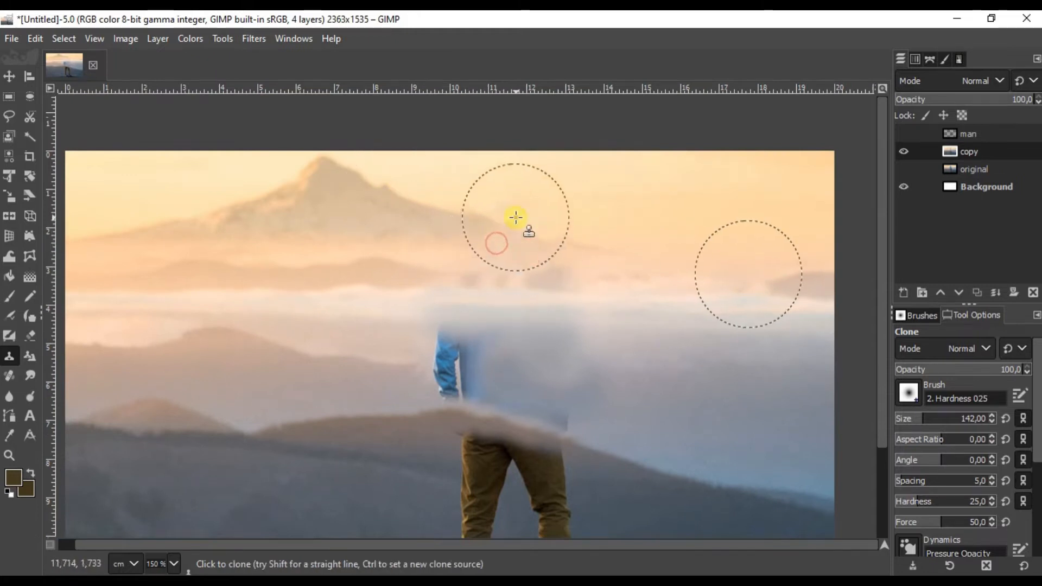
# - Clone haze from left of the man over his left arm and torso, smoothing the patches where his head and shoulders were
pyautogui.moveTo(543, 303); pyautogui.dragTo(558, 233)
pyautogui.keyDown('ctrl'); pyautogui.click(353, 261); pyautogui.keyUp('ctrl')
pyautogui.click(468, 264)
pyautogui.click(519, 260)
pyautogui.click(573, 267)
pyautogui.keyDown('ctrl'); pyautogui.click(379, 294); pyautogui.keyUp('ctrl')
pyautogui.click(467, 295)
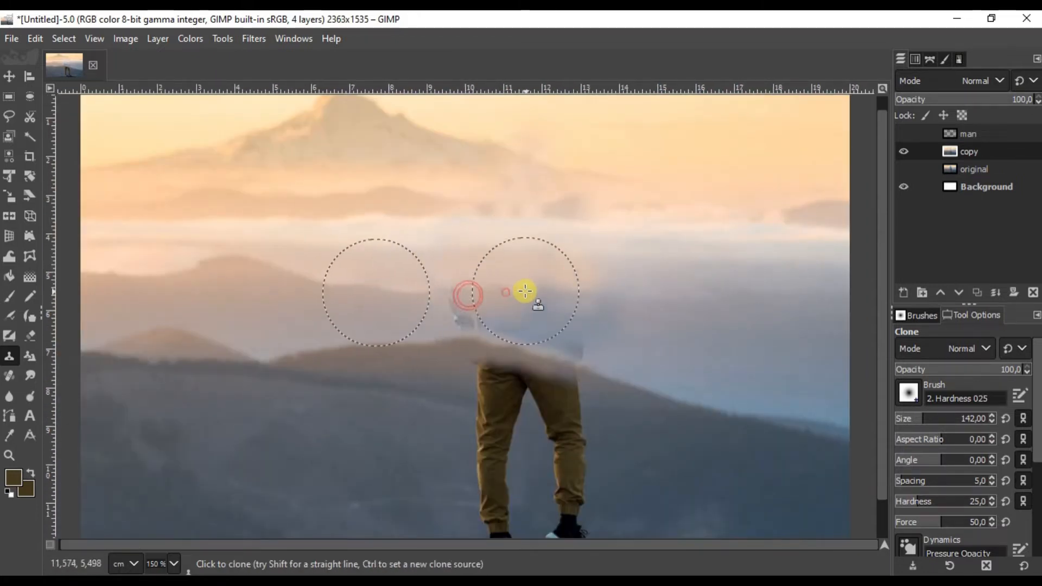
pyautogui.click(519, 296)
pyautogui.click(576, 303)
pyautogui.keyDown('ctrl'); pyautogui.click(352, 318); pyautogui.keyUp('ctrl')
pyautogui.click(468, 305)
pyautogui.click(518, 321)
pyautogui.click(577, 329)
# - Clone the dark hillside and the ridge from both sides over the man's hips and thighs
pyautogui.moveTo(624, 328); pyautogui.dragTo(591, 193)
pyautogui.keyDown('ctrl'); pyautogui.click(702, 349); pyautogui.keyUp('ctrl')
pyautogui.click(548, 276)
pyautogui.click(496, 258)
pyautogui.keyDown('ctrl'); pyautogui.click(361, 234); pyautogui.keyUp('ctrl')
pyautogui.click(442, 242)
pyautogui.click(485, 250)
# - Rebuild the ridge and hillside above the man's knees by cloning the slope to the left
pyautogui.scroll(2, 357, 230)
pyautogui.keyDown('ctrl'); pyautogui.click(406, 228); pyautogui.keyUp('ctrl')
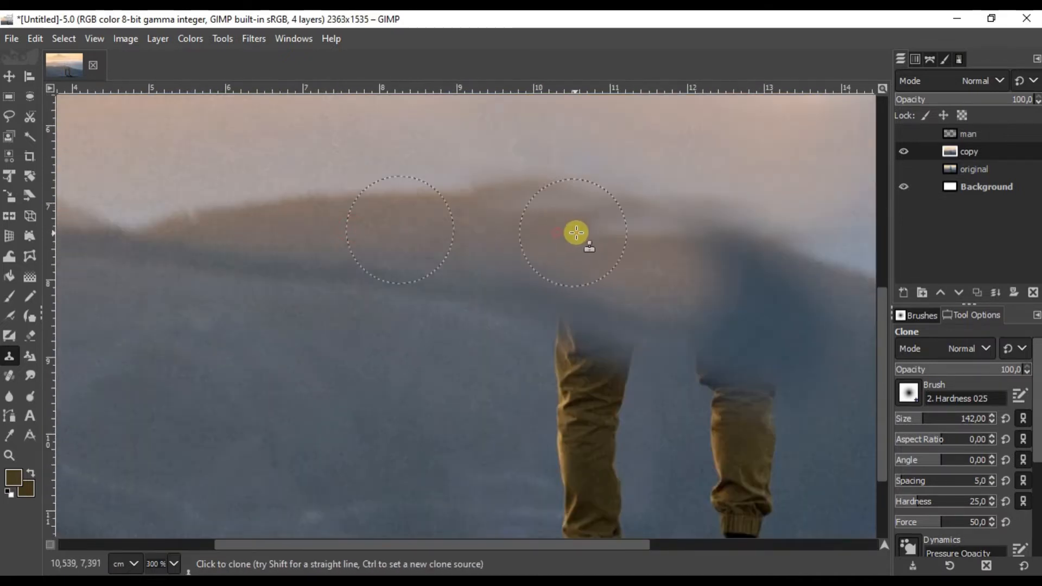
pyautogui.moveTo(534, 285); pyautogui.dragTo(511, 213)
pyautogui.keyDown('ctrl'); pyautogui.click(345, 212); pyautogui.keyUp('ctrl')
pyautogui.click(541, 247)
pyautogui.click(568, 256)
pyautogui.click(594, 260)
pyautogui.scroll(-4, 770, 277)
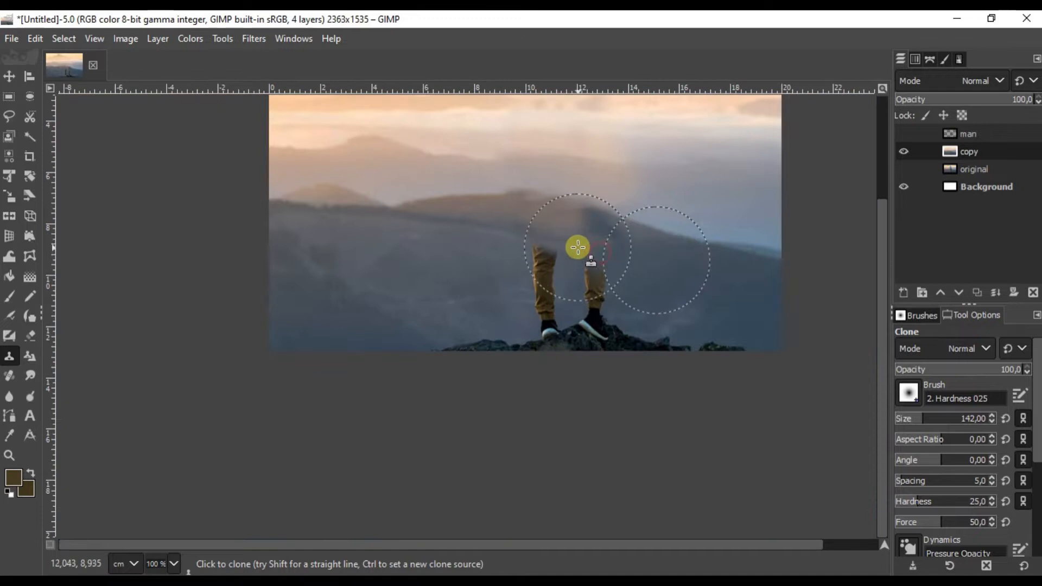
# - Clone the dark hillside from both sides over the man's lower legs
pyautogui.scroll(3, 718, 300)
pyautogui.keyDown('ctrl'); pyautogui.click(718, 297); pyautogui.keyUp('ctrl')
pyautogui.click(538, 264)
pyautogui.moveTo(545, 221); pyautogui.dragTo(604, 253)
pyautogui.keyDown('ctrl'); pyautogui.click(358, 295); pyautogui.keyUp('ctrl')
pyautogui.click(497, 293)
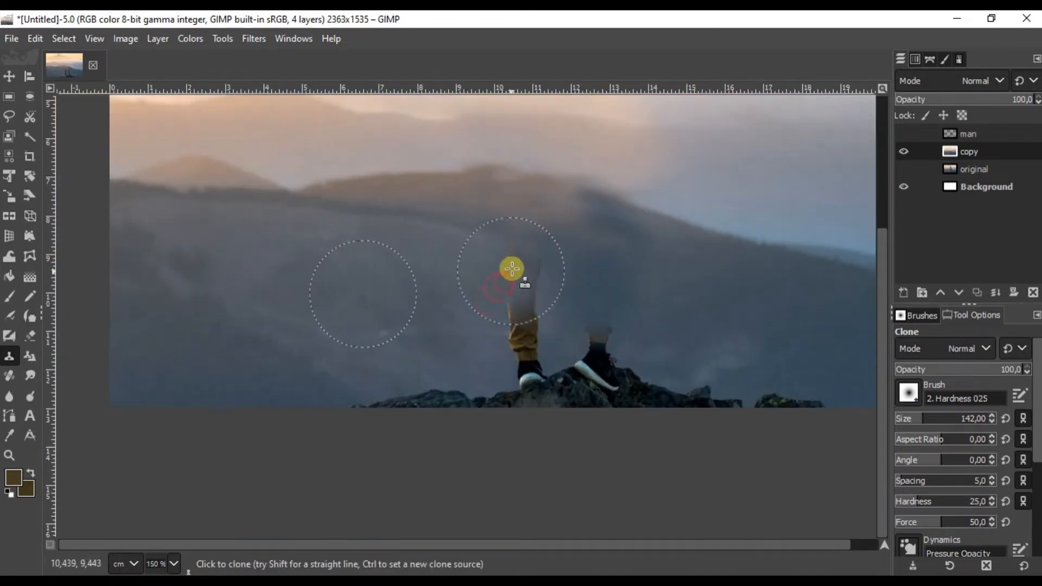
pyautogui.click(508, 267)
pyautogui.click(518, 326)
# - Clone hillside and ridge texture over the discoloured patches above the shoes and along the slope
pyautogui.moveTo(586, 307); pyautogui.dragTo(570, 327)
pyautogui.keyDown('ctrl'); pyautogui.click(391, 291); pyautogui.keyUp('ctrl')
pyautogui.click(567, 297)
pyautogui.click(579, 322)
pyautogui.keyDown('ctrl'); pyautogui.click(443, 221); pyautogui.keyUp('ctrl')
pyautogui.click(596, 233)
pyautogui.scroll(-2, 618, 298)
pyautogui.scroll(2, 665, 304)
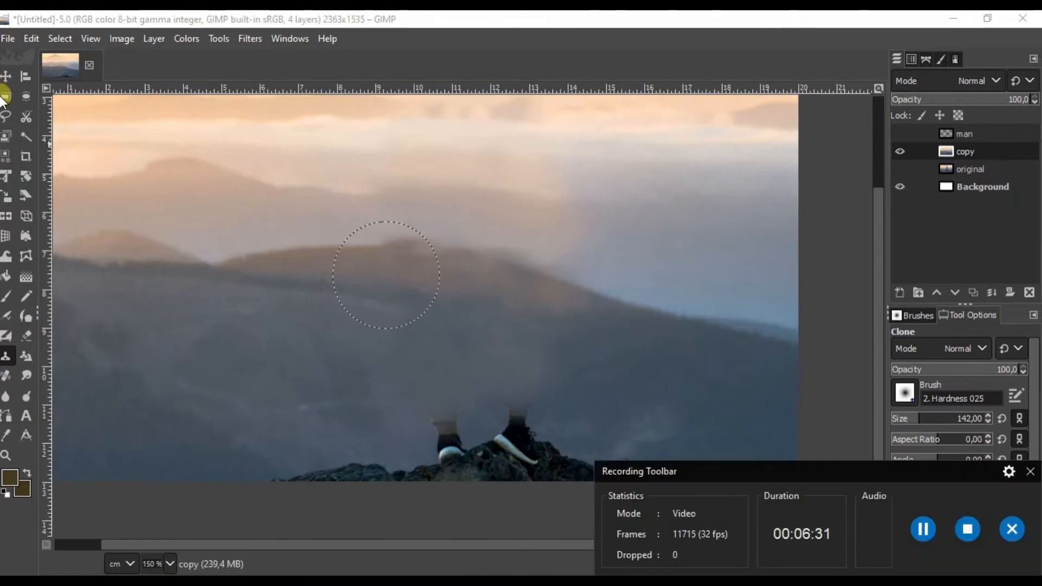
# - Switch to the Move tool and show the man layer again over the retouched background
pyautogui.click(500, 21)
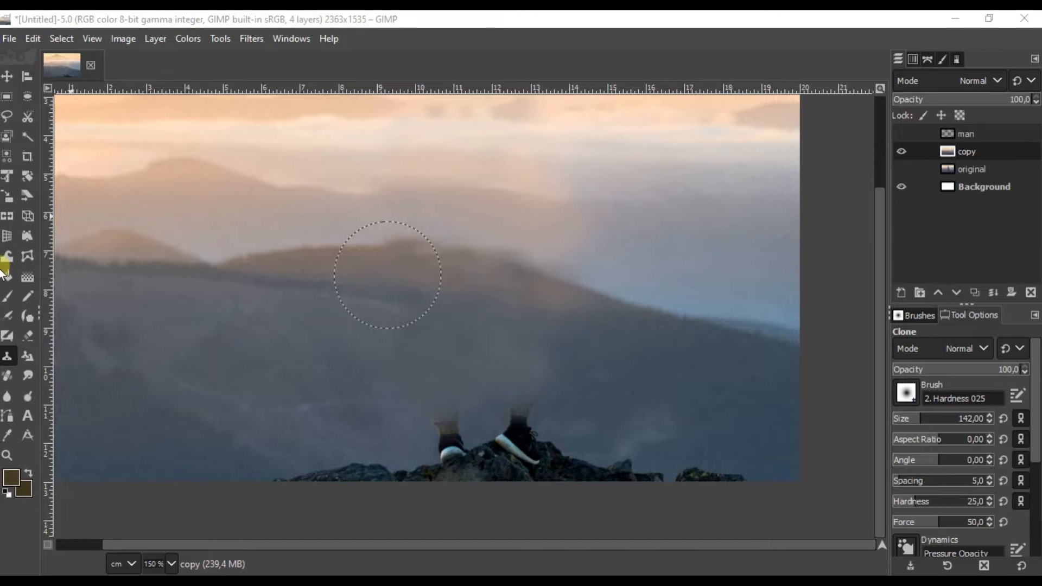
pyautogui.click(9, 74)
pyautogui.click(430, 235)
pyautogui.click(901, 133)
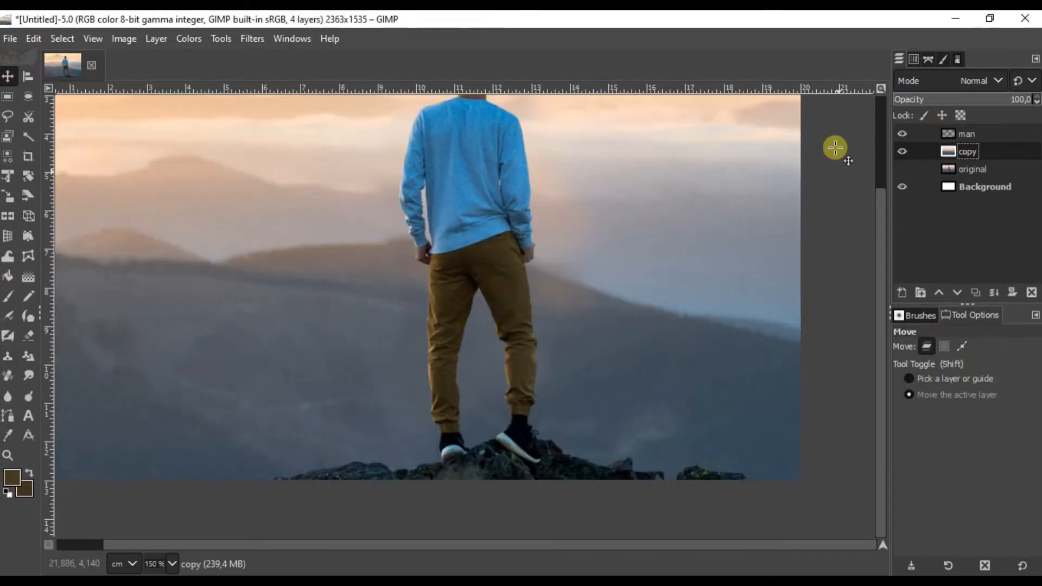
pyautogui.press('1')
# - Create a new transparent layer named "brush" above the man layer
pyautogui.click(980, 134)
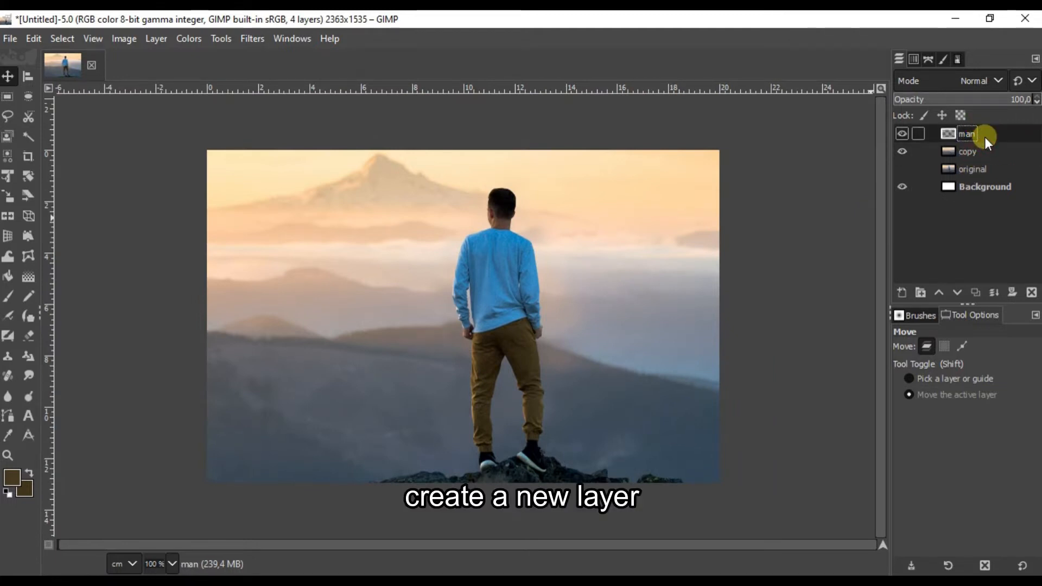
pyautogui.click(902, 292)
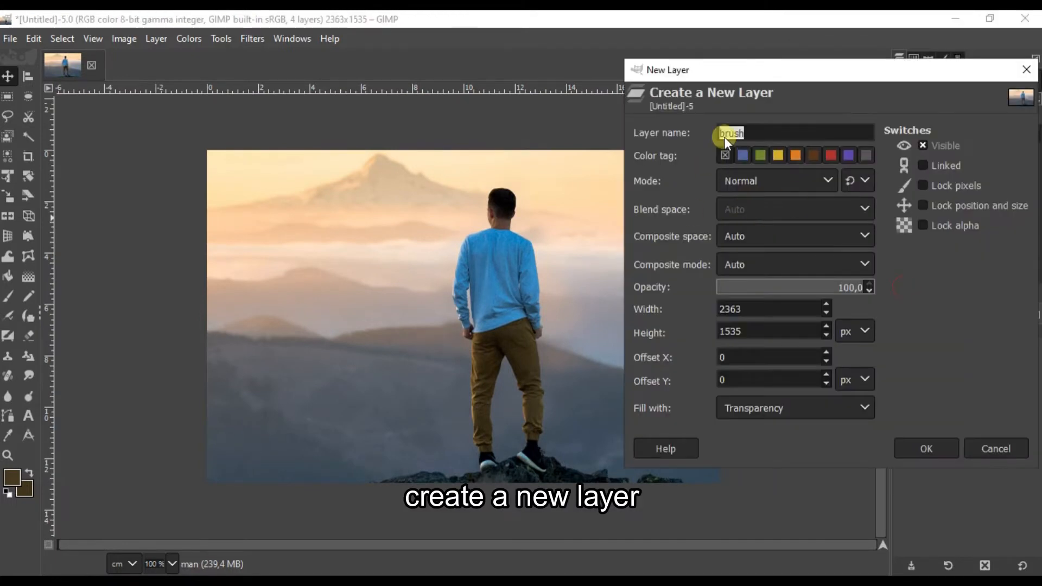
pyautogui.click(929, 448)
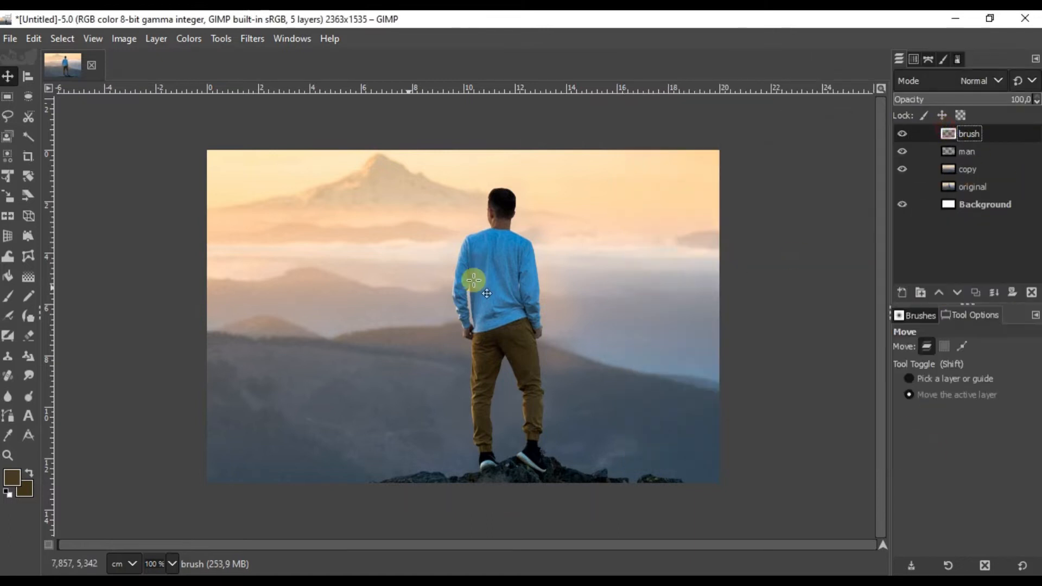
# - Set up the Paintbrush tool with the Aomori.abr-003 brush
pyautogui.click(11, 296)
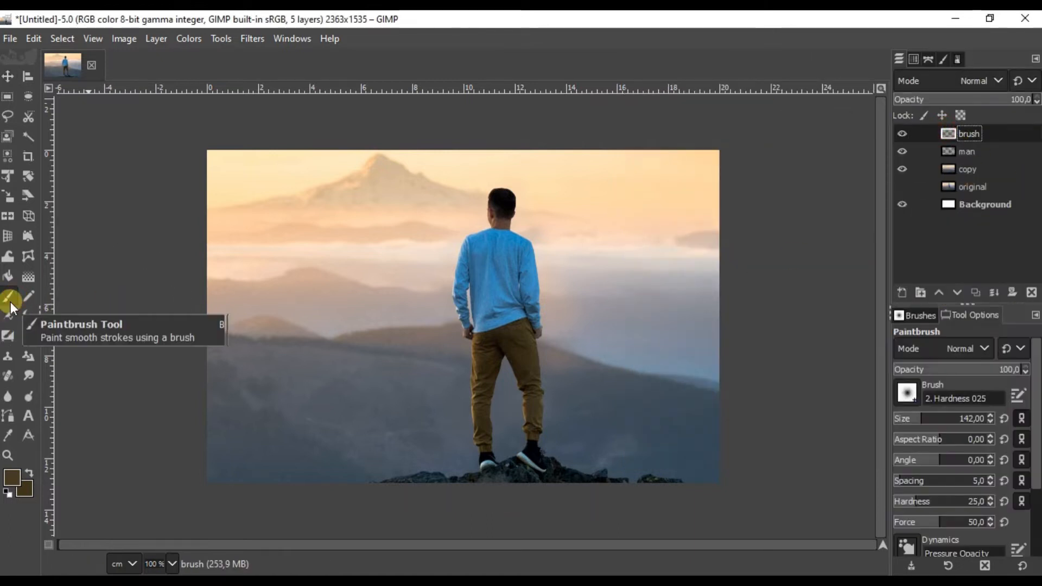
pyautogui.click(904, 393)
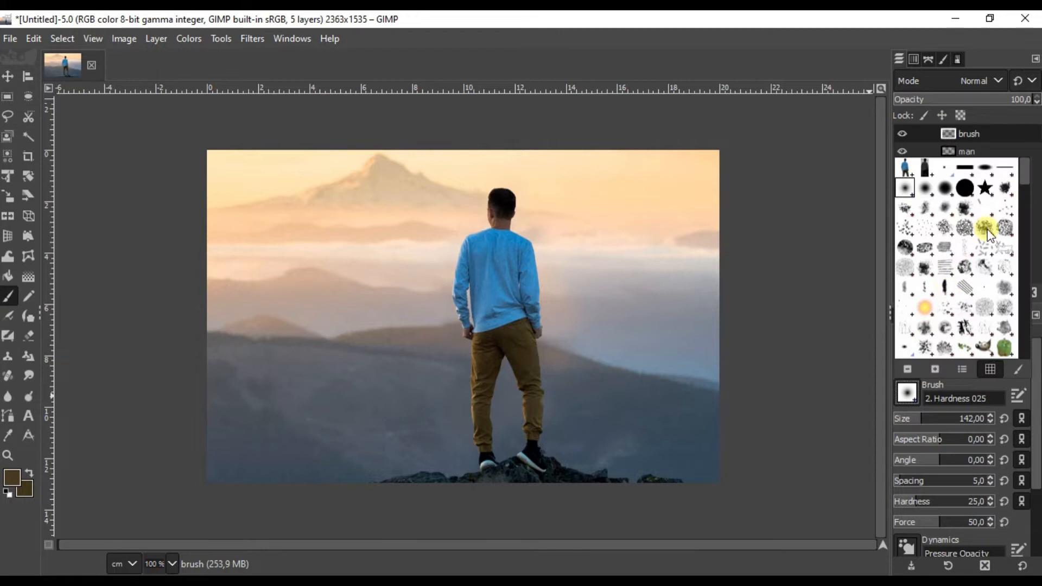
pyautogui.click(906, 228)
pyautogui.click(905, 390)
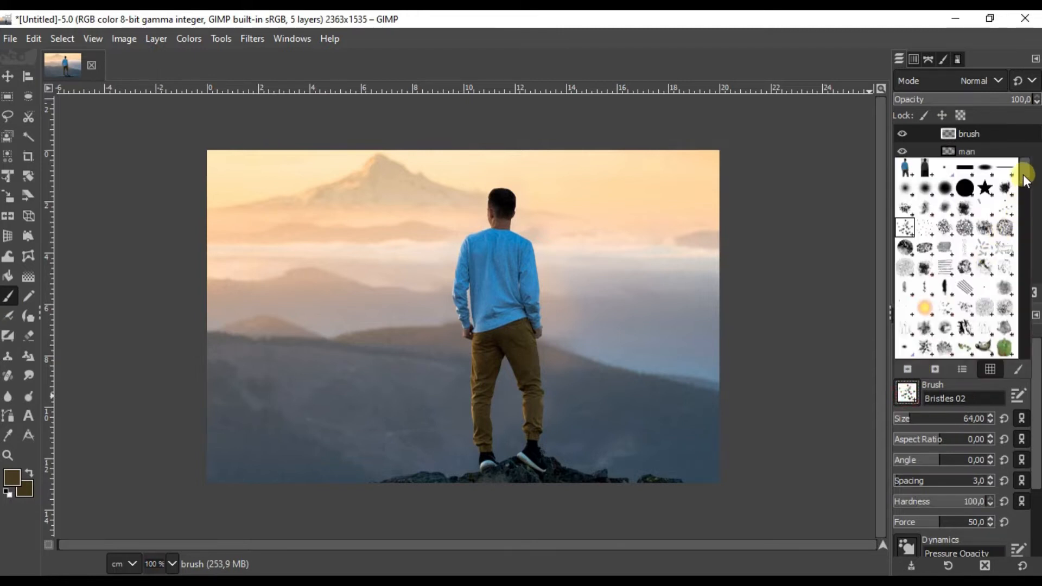
pyautogui.moveTo(1025, 179); pyautogui.dragTo(1027, 194)
pyautogui.click(983, 323)
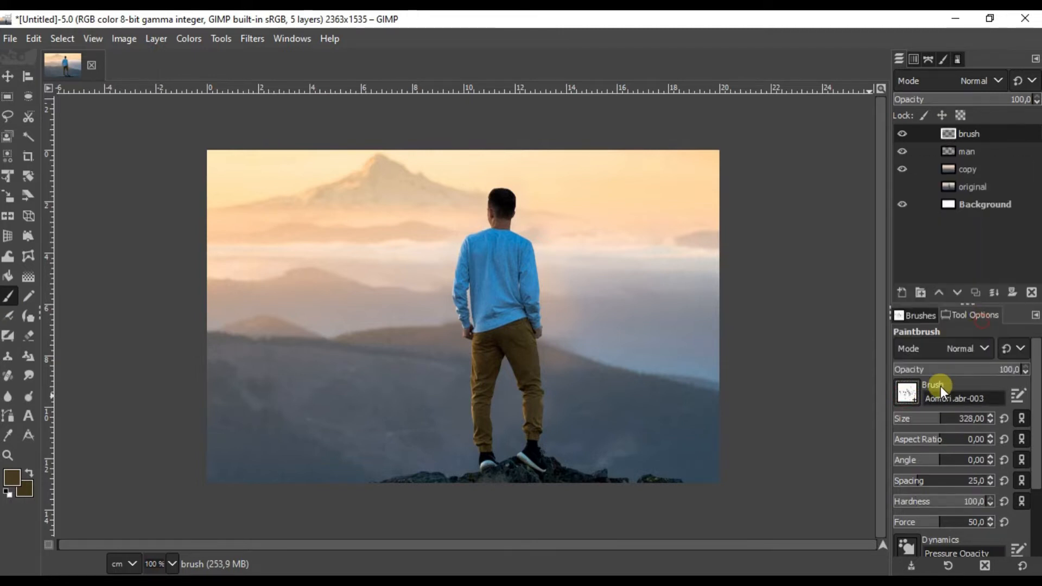
# - Set the paintbrush's force to 100, spacing to 30 and dynamics to Confetti
pyautogui.moveTo(1036, 395); pyautogui.dragTo(1030, 430)
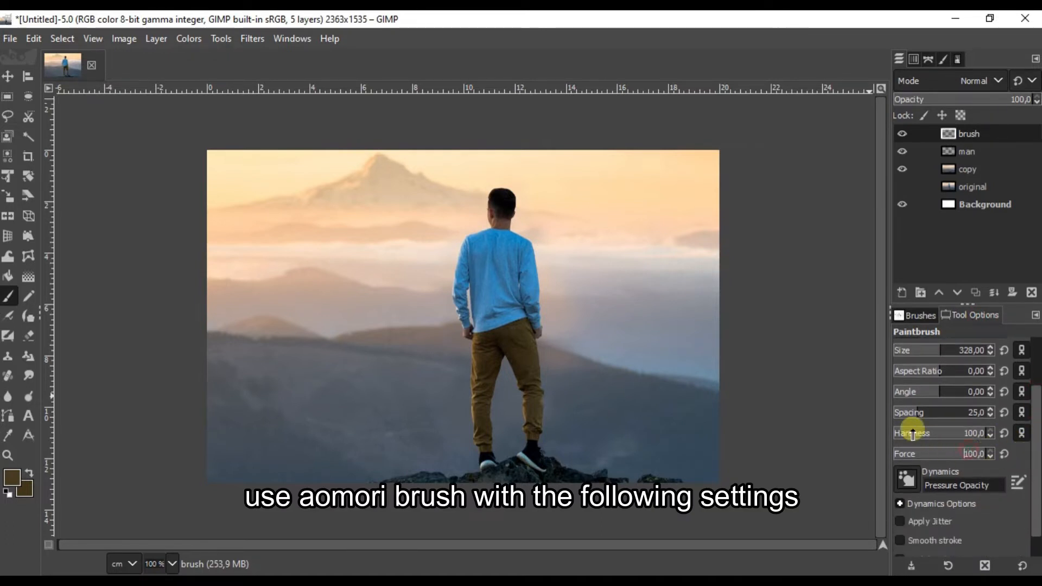
pyautogui.moveTo(1027, 455); pyautogui.dragTo(1027, 468)
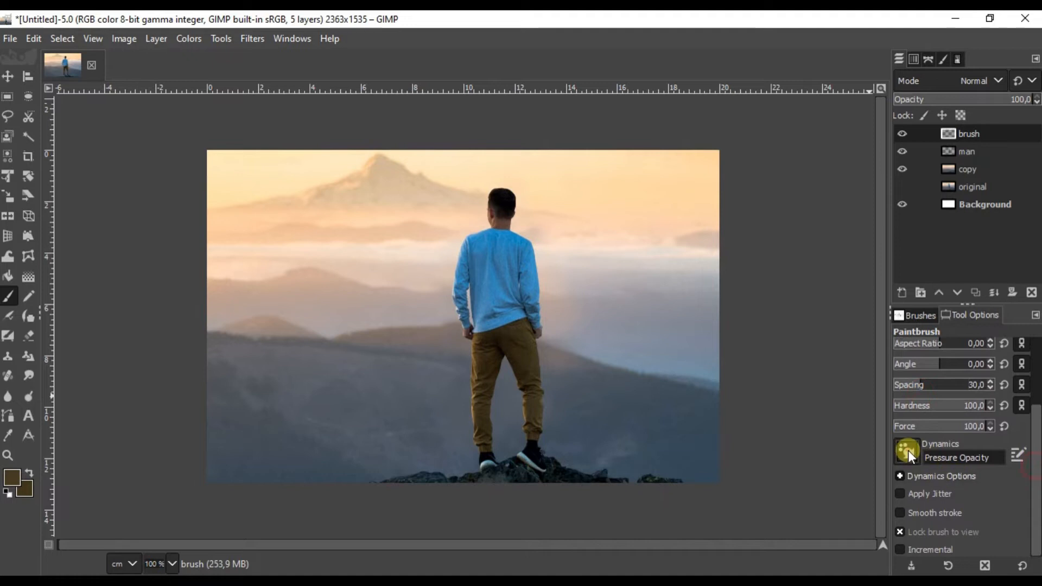
pyautogui.click(907, 450)
pyautogui.moveTo(1024, 355); pyautogui.dragTo(1024, 263)
pyautogui.click(940, 249)
# - Set the foreground colour to a blue picked from the man's sweater
pyautogui.moveTo(502, 295)
pyautogui.mouseDown()
pyautogui.moveTo(560, 250)
pyautogui.moveTo(501, 271)
pyautogui.moveTo(521, 251)
pyautogui.mouseUp()
pyautogui.scroll(3, 521, 251)
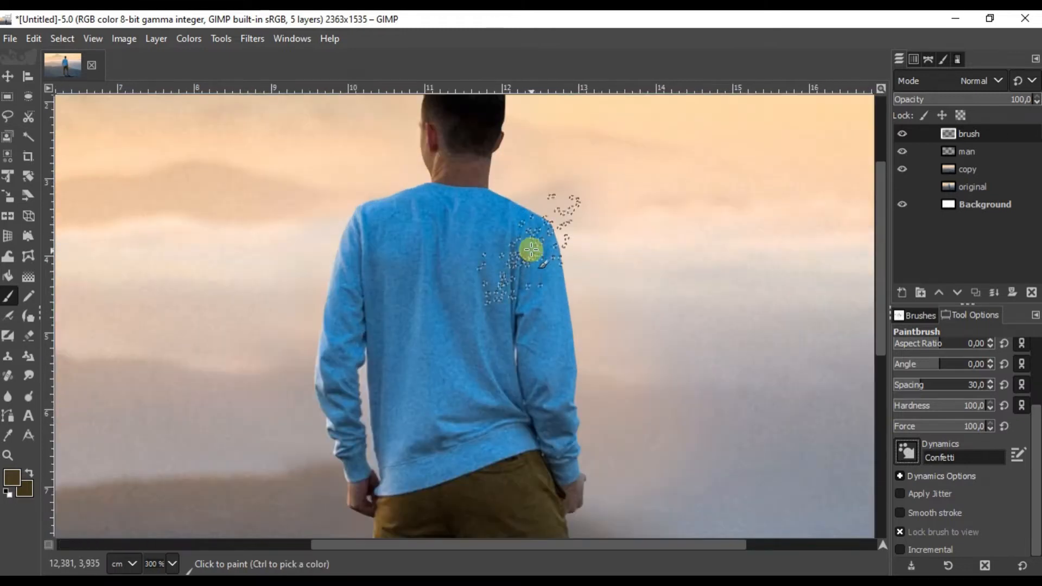
pyautogui.click(13, 478)
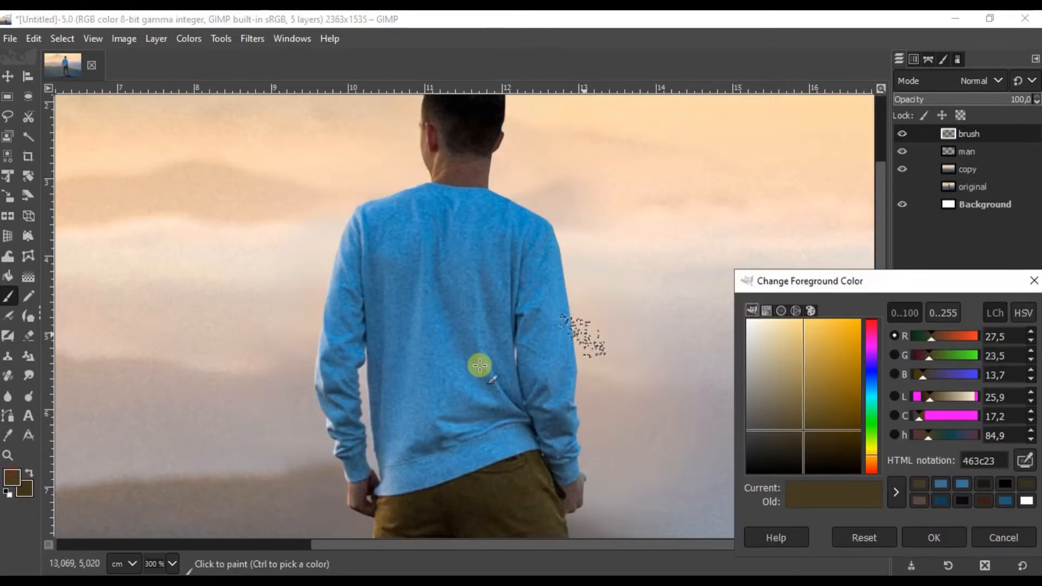
pyautogui.click(554, 251)
pyautogui.click(933, 537)
# - Unlock the brush from the view and scatter blue particles from the sweater's right sleeve outward into the haze
pyautogui.moveTo(539, 304)
pyautogui.mouseDown()
pyautogui.moveTo(604, 247)
pyautogui.moveTo(689, 250)
pyautogui.moveTo(622, 228)
pyautogui.moveTo(550, 243)
pyautogui.moveTo(618, 233)
pyautogui.moveTo(603, 298)
pyautogui.moveTo(678, 261)
pyautogui.moveTo(649, 281)
pyautogui.moveTo(715, 256)
pyautogui.moveTo(700, 268)
pyautogui.moveTo(721, 216)
pyautogui.mouseUp()
pyautogui.scroll(2, 721, 217)
pyautogui.moveTo(451, 365)
pyautogui.mouseDown()
pyautogui.moveTo(377, 292)
pyautogui.moveTo(546, 316)
pyautogui.moveTo(688, 279)
pyautogui.mouseUp()
pyautogui.scroll(-2, 688, 278)
pyautogui.moveTo(590, 451); pyautogui.dragTo(674, 415)
pyautogui.scroll(-2, 643, 325)
pyautogui.scroll(2, 610, 394)
pyautogui.moveTo(610, 395); pyautogui.dragTo(653, 382)
pyautogui.scroll(3, 653, 382)
pyautogui.moveTo(595, 405)
pyautogui.mouseDown()
pyautogui.moveTo(690, 376)
pyautogui.moveTo(725, 226)
pyautogui.mouseUp()
pyautogui.scroll(-2, 726, 226)
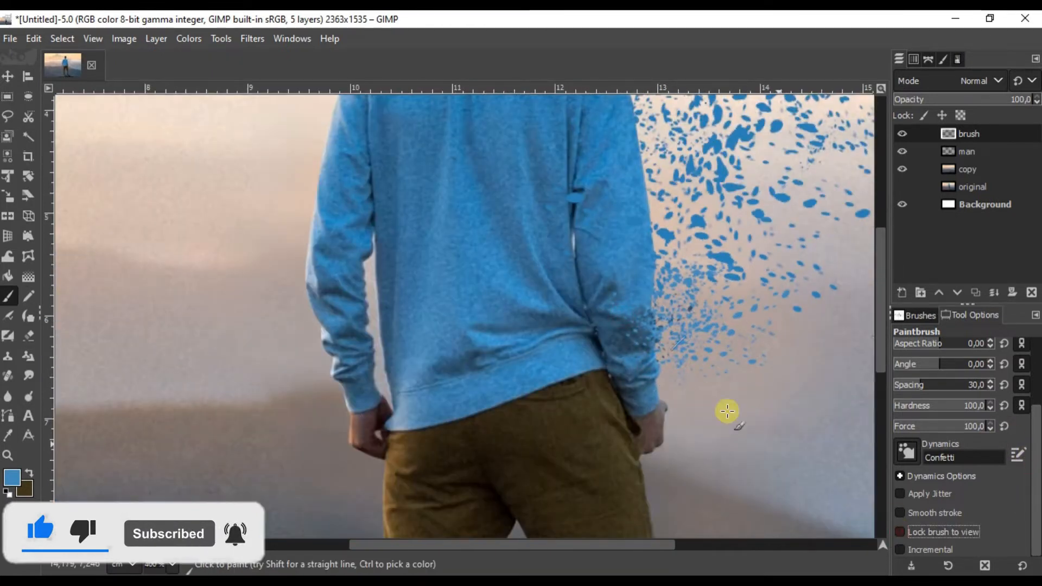
# - Add more blue particles around the right shoulder and sleeve, trailing off toward the upper right of the image
pyautogui.moveTo(709, 122); pyautogui.dragTo(691, 256)
pyautogui.moveTo(767, 111); pyautogui.dragTo(732, 232)
pyautogui.moveTo(651, 523); pyautogui.dragTo(624, 347)
pyautogui.moveTo(590, 400); pyautogui.dragTo(564, 424)
pyautogui.moveTo(721, 244)
pyautogui.mouseDown()
pyautogui.moveTo(788, 200)
pyautogui.moveTo(733, 277)
pyautogui.mouseUp()
pyautogui.moveTo(795, 192); pyautogui.dragTo(755, 229)
pyautogui.click(616, 330)
pyautogui.scroll(-5, 698, 243)
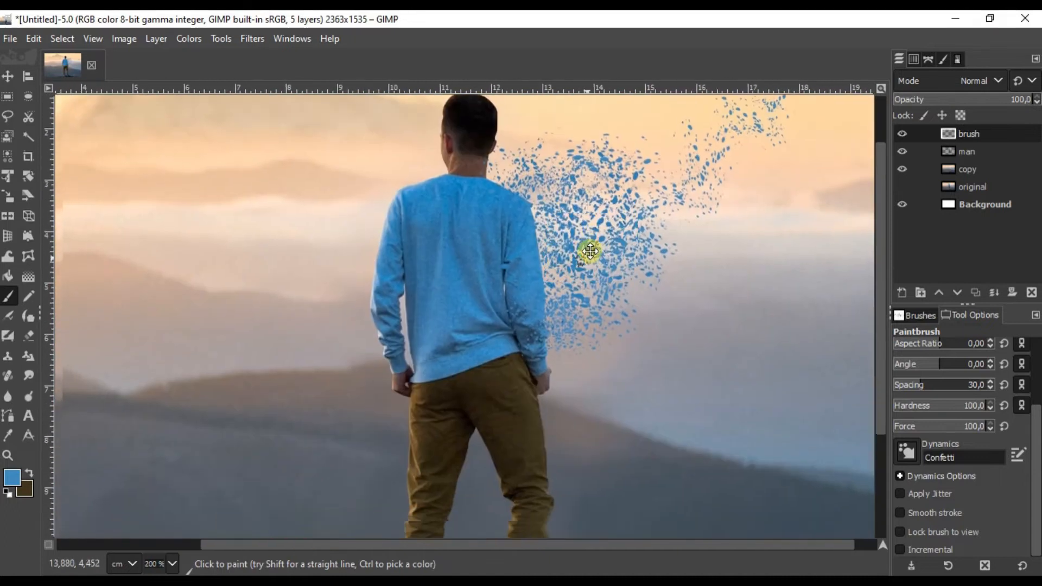
# - Pick the trousers' brown as the foreground colour and scatter brown particles outward from the right hip
pyautogui.scroll(1, 592, 317)
pyautogui.scroll(1, 576, 325)
pyautogui.click(595, 332)
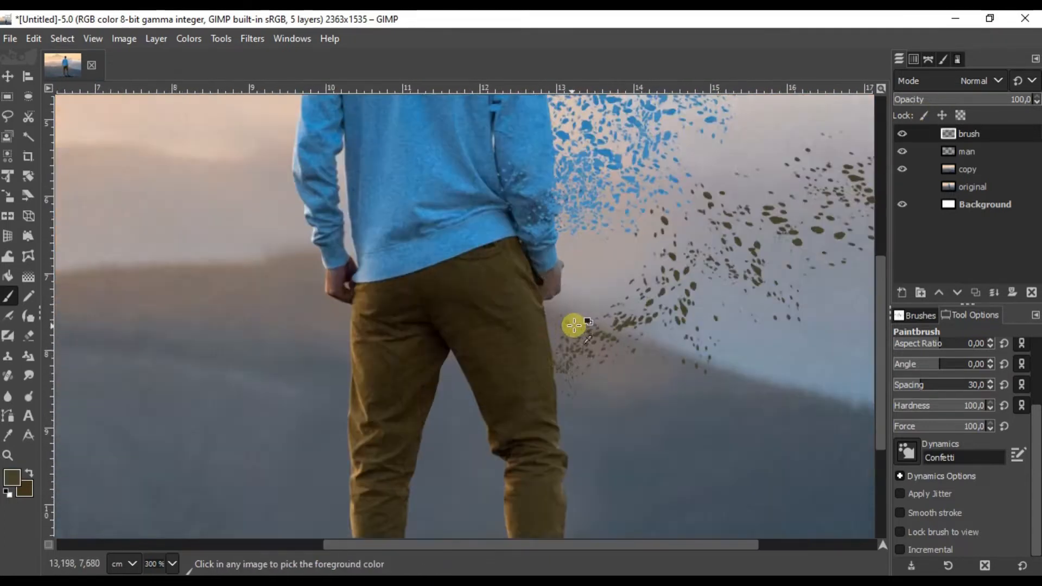
pyautogui.scroll(2, 583, 317)
pyautogui.scroll(1, 587, 300)
pyautogui.click(604, 304)
pyautogui.moveTo(606, 308)
pyautogui.mouseDown()
pyautogui.moveTo(621, 430)
pyautogui.moveTo(680, 397)
pyautogui.mouseUp()
# - Pick another brown from the trousers and add particles along the right hip, thigh and knee
pyautogui.keyDown('ctrl'); pyautogui.click(601, 381); pyautogui.keyUp('ctrl')
pyautogui.click(613, 361)
pyautogui.moveTo(634, 345)
pyautogui.mouseDown()
pyautogui.moveTo(695, 288)
pyautogui.moveTo(676, 103)
pyautogui.moveTo(602, 232)
pyautogui.mouseUp()
pyautogui.click(602, 232)
pyautogui.scroll(-2, 597, 282)
pyautogui.moveTo(594, 388)
pyautogui.mouseDown()
pyautogui.moveTo(577, 319)
pyautogui.moveTo(548, 399)
pyautogui.mouseUp()
pyautogui.click(614, 339)
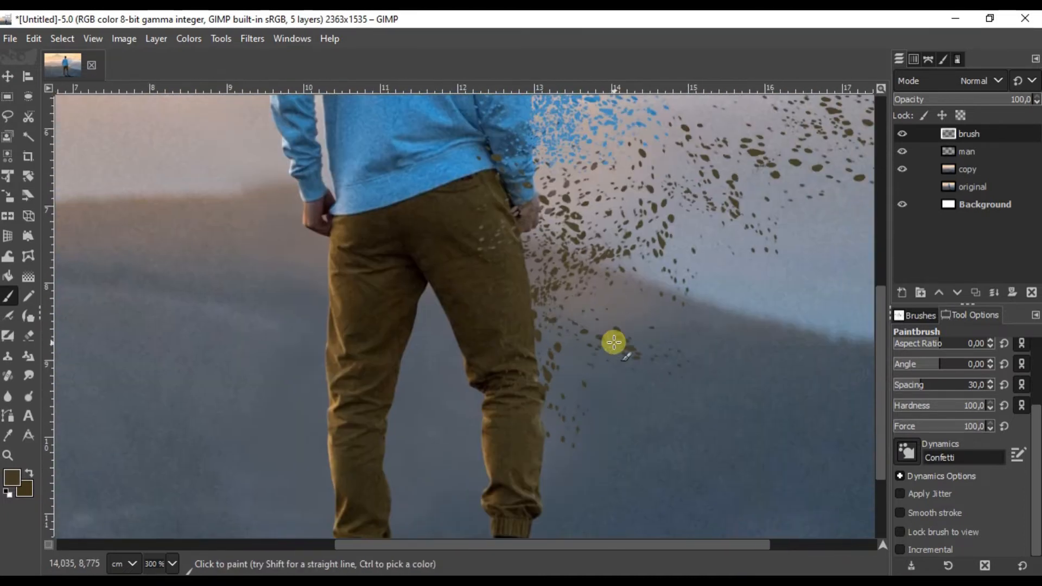
# - Set the foreground colour to black and scatter black particles beside the man's right ankle
pyautogui.moveTo(613, 342); pyautogui.dragTo(569, 259)
pyautogui.click(739, 274)
pyautogui.scroll(3, 595, 407)
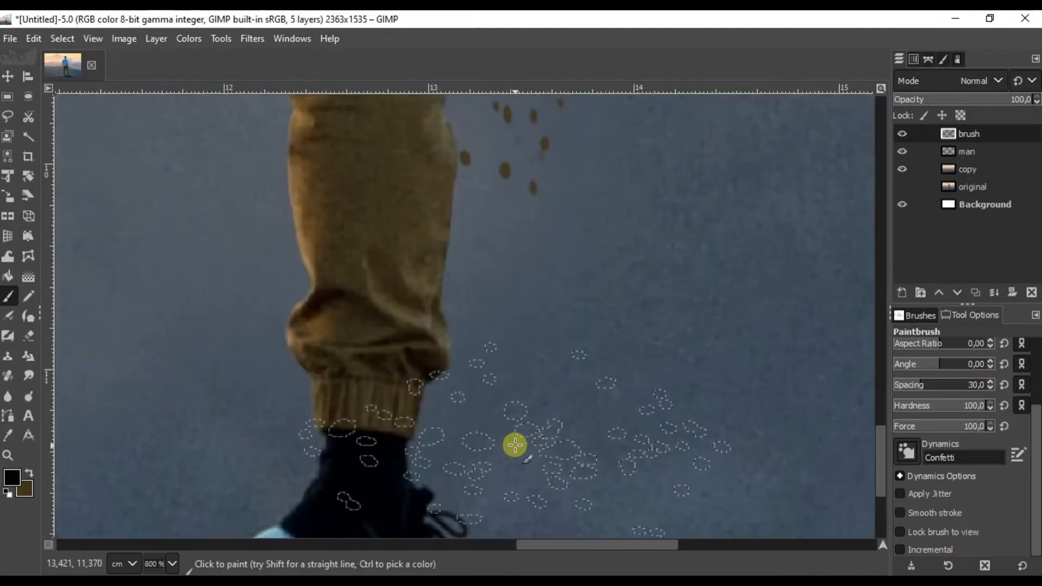
pyautogui.click(580, 408)
pyautogui.click(698, 314)
pyautogui.scroll(-1, 740, 273)
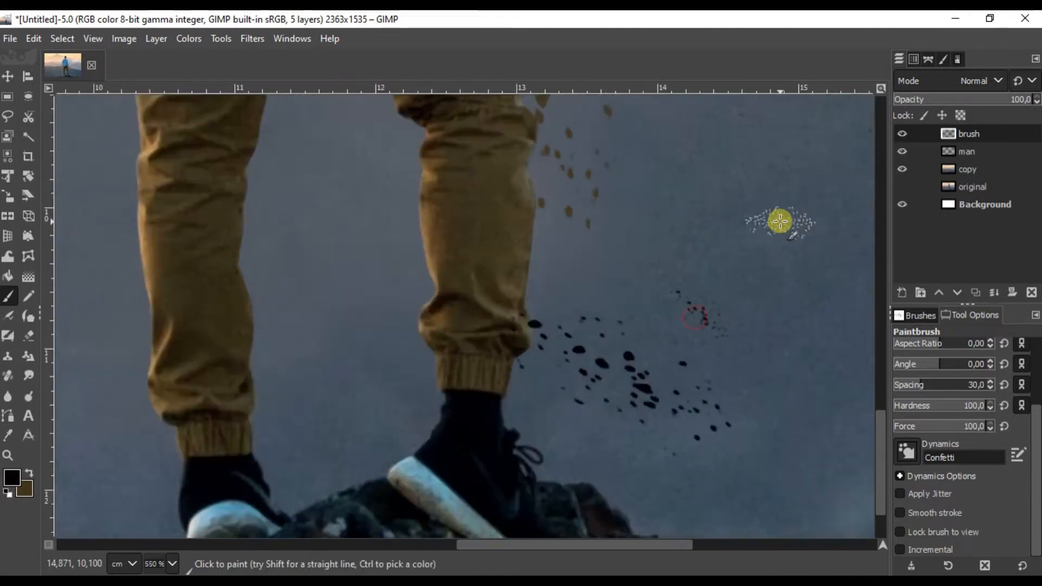
# - Scatter more black particles around the man's right calf and ankle, spreading outward over the slope
pyautogui.click(779, 223)
pyautogui.scroll(-2, 740, 247)
pyautogui.click(749, 196)
pyautogui.moveTo(743, 233); pyautogui.dragTo(734, 290)
pyautogui.click(624, 323)
pyautogui.moveTo(709, 250); pyautogui.dragTo(675, 389)
pyautogui.click(789, 267)
pyautogui.scroll(-2, 788, 268)
pyautogui.moveTo(787, 268); pyautogui.dragTo(716, 376)
pyautogui.scroll(1, 632, 425)
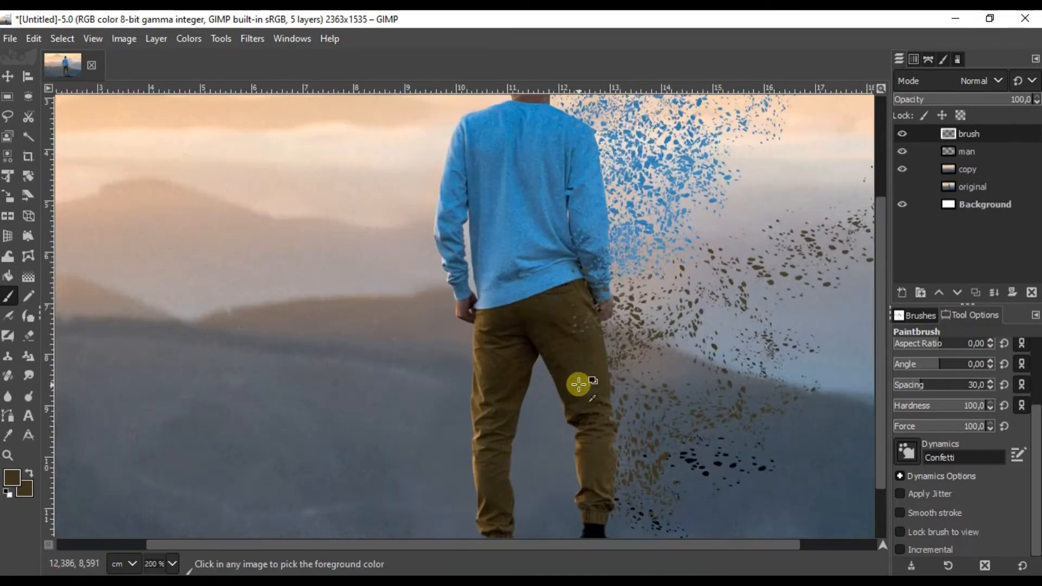
# - Touch up the particles beside the right thigh in brown and at the right shoulder in the sweater's blue
pyautogui.moveTo(708, 336); pyautogui.dragTo(649, 348)
pyautogui.moveTo(596, 207); pyautogui.dragTo(586, 340)
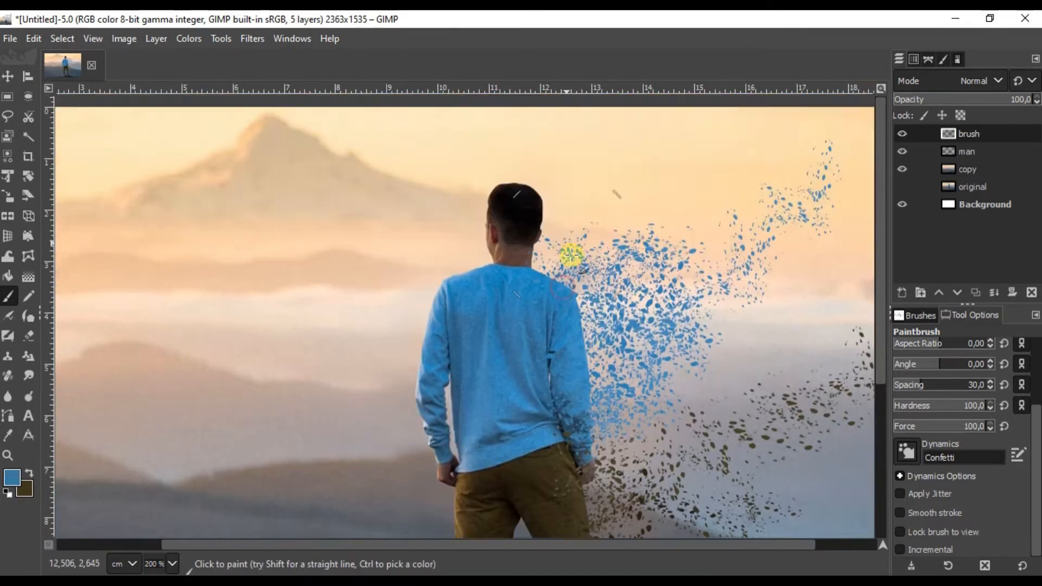
pyautogui.scroll(2, 554, 266)
# - Pick the neck's reddish brown as the foreground colour and scatter particles from the neck and head toward the upper right of the image
pyautogui.keyDown('ctrl'); pyautogui.click(516, 260); pyautogui.keyUp('ctrl')
pyautogui.scroll(2, 562, 270)
pyautogui.click(563, 269)
pyautogui.moveTo(569, 201); pyautogui.dragTo(540, 282)
pyautogui.click(541, 282)
pyautogui.moveTo(639, 281); pyautogui.dragTo(726, 203)
pyautogui.scroll(-3, 559, 437)
pyautogui.moveTo(592, 347)
pyautogui.mouseDown()
pyautogui.moveTo(651, 323)
pyautogui.moveTo(819, 211)
pyautogui.mouseUp()
# - Pick the hair's near-black as the foreground colour and scatter particles above and to the right of the head
pyautogui.keyDown('ctrl'); pyautogui.click(526, 318); pyautogui.keyUp('ctrl')
pyautogui.moveTo(549, 287); pyautogui.dragTo(801, 113)
pyautogui.hotkey('ctrl', 'z')
pyautogui.scroll(2, 537, 314)
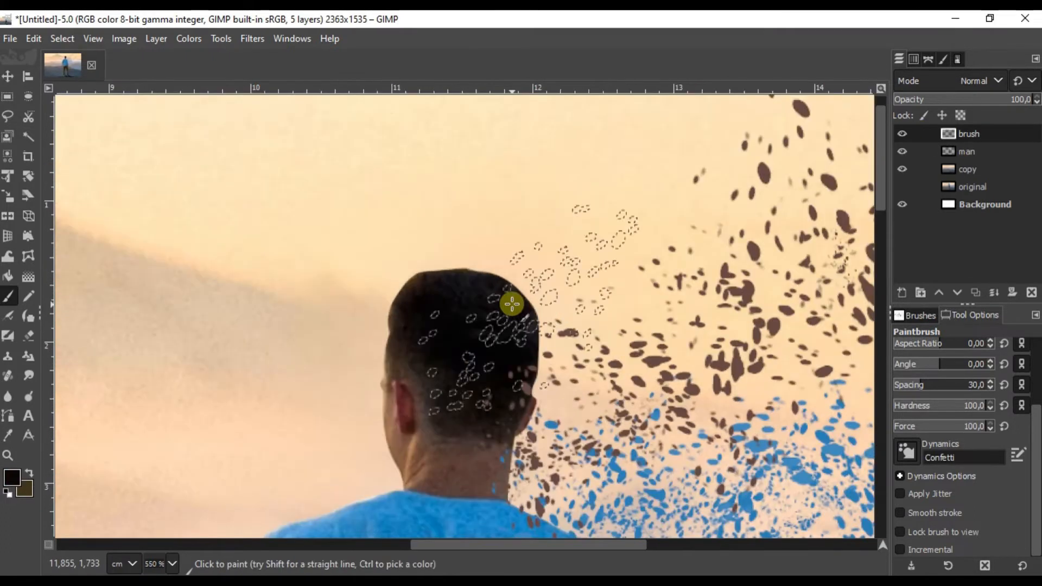
pyautogui.moveTo(521, 310)
pyautogui.mouseDown()
pyautogui.moveTo(548, 250)
pyautogui.moveTo(617, 205)
pyautogui.mouseUp()
pyautogui.scroll(2, 617, 205)
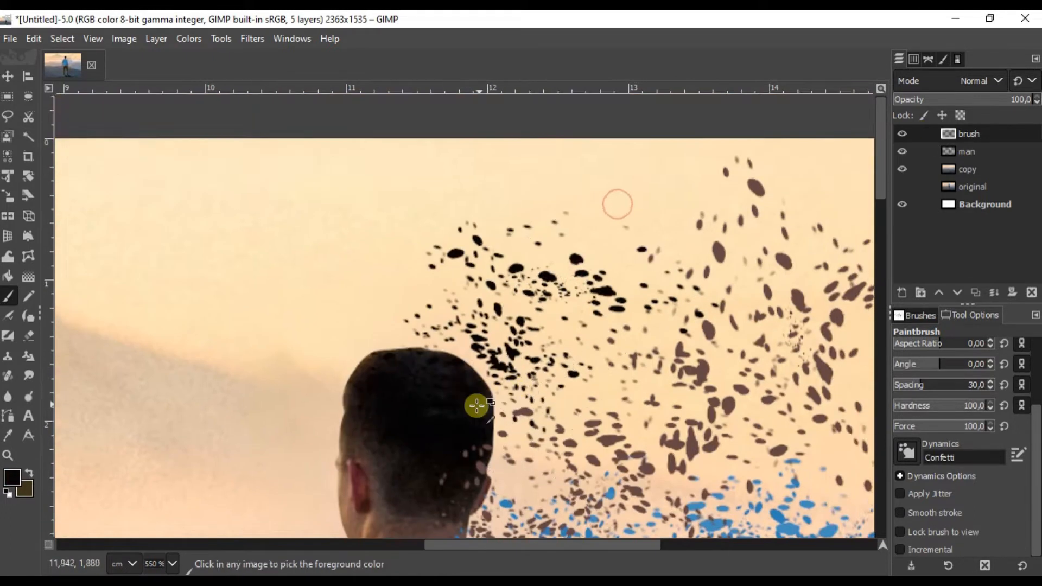
pyautogui.scroll(2, 469, 337)
pyautogui.moveTo(486, 344); pyautogui.dragTo(483, 313)
pyautogui.scroll(-3, 482, 312)
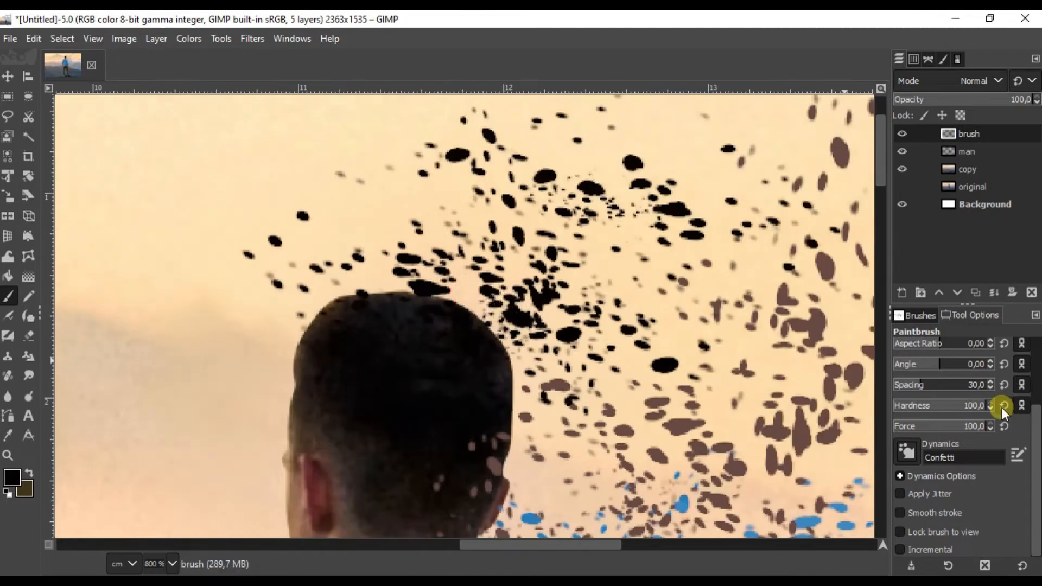
# - Set the brush spacing to 11 and the fade length to 80 %, and add denser black particles around the top of the head
pyautogui.moveTo(919, 388); pyautogui.dragTo(907, 386)
pyautogui.moveTo(471, 283); pyautogui.dragTo(543, 274)
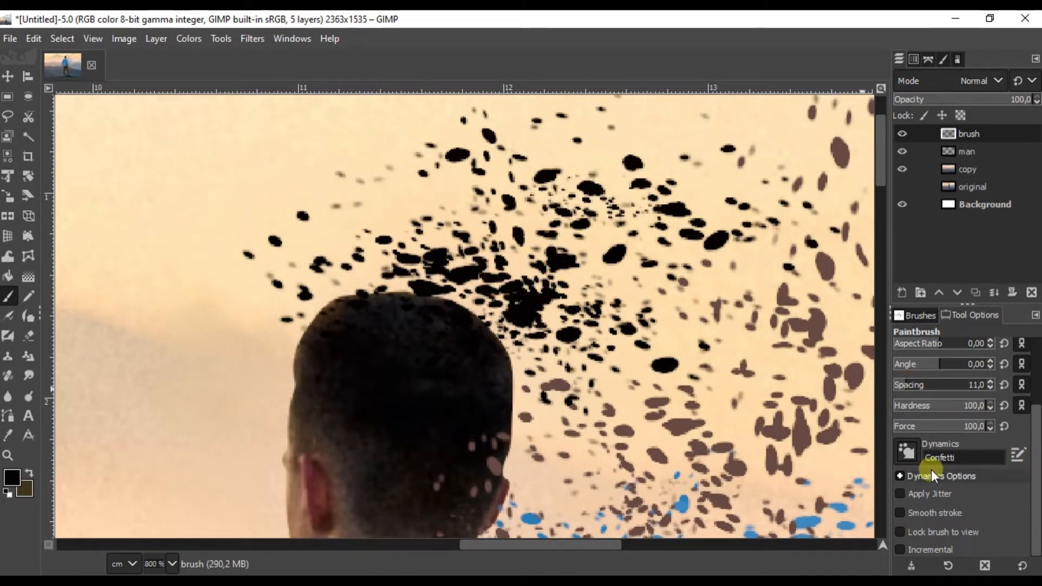
pyautogui.click(901, 477)
pyautogui.click(987, 511)
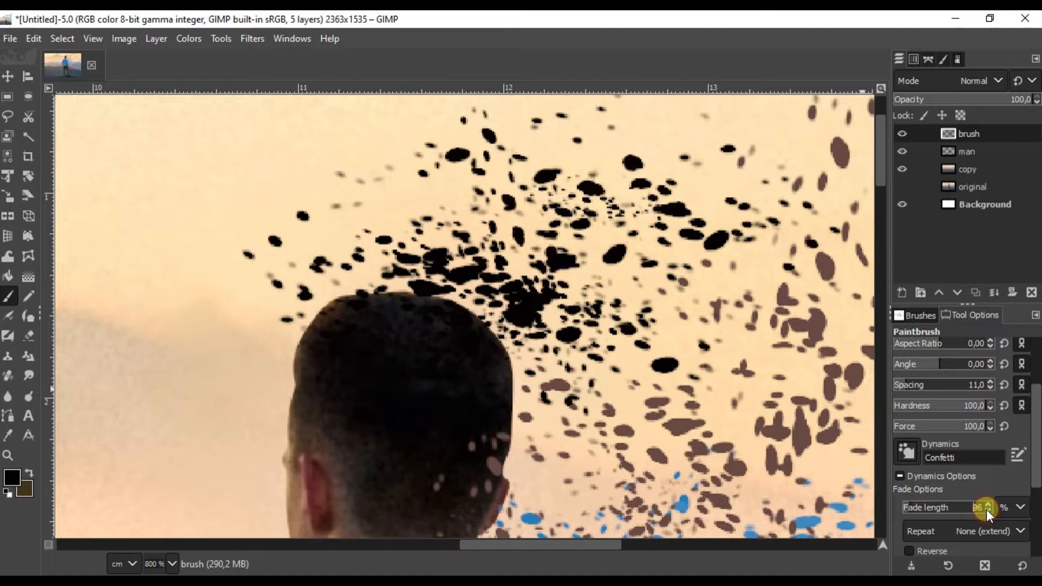
pyautogui.moveTo(552, 310); pyautogui.dragTo(537, 374)
pyautogui.scroll(-3, 559, 312)
pyautogui.scroll(-1, 585, 298)
pyautogui.scroll(2, 521, 358)
pyautogui.moveTo(553, 279); pyautogui.dragTo(618, 233)
pyautogui.scroll(-2, 709, 212)
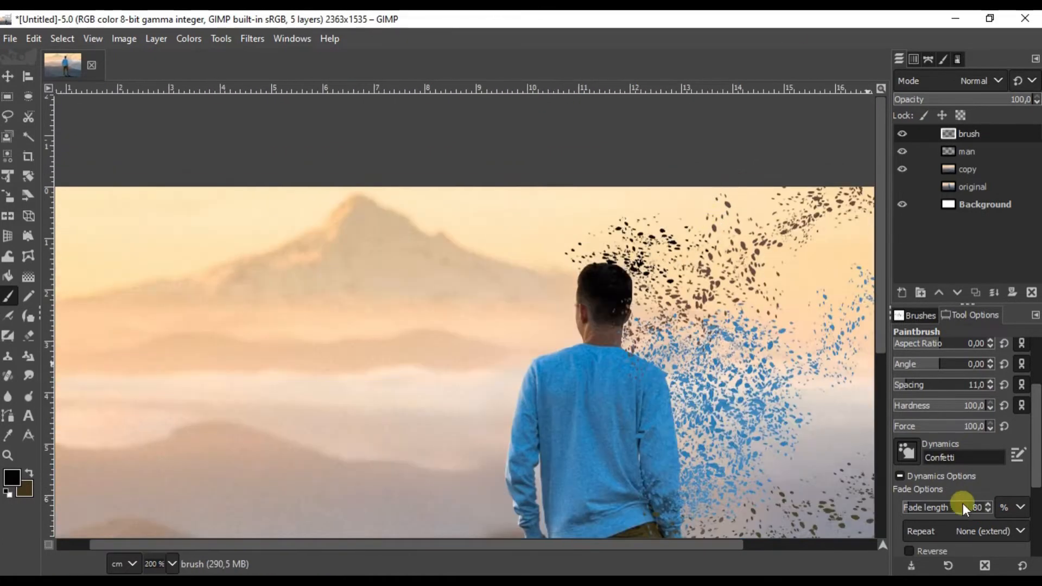
# - Set the brush fade length to 100 % and enable Apply Jitter with an amount of 0.35
pyautogui.doubleClick(979, 507)
pyautogui.write('100')
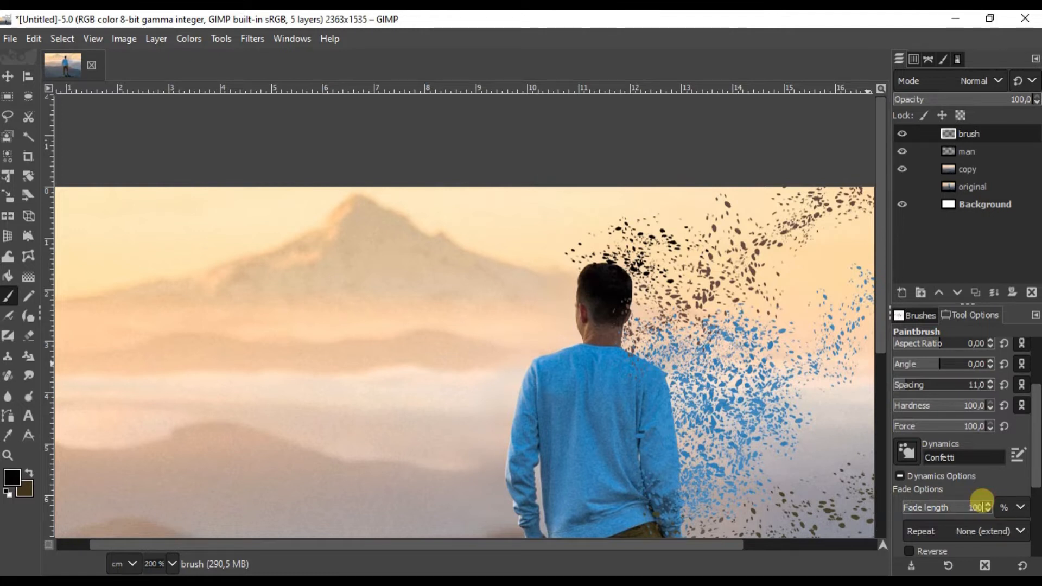
pyautogui.moveTo(1036, 450); pyautogui.dragTo(1036, 543)
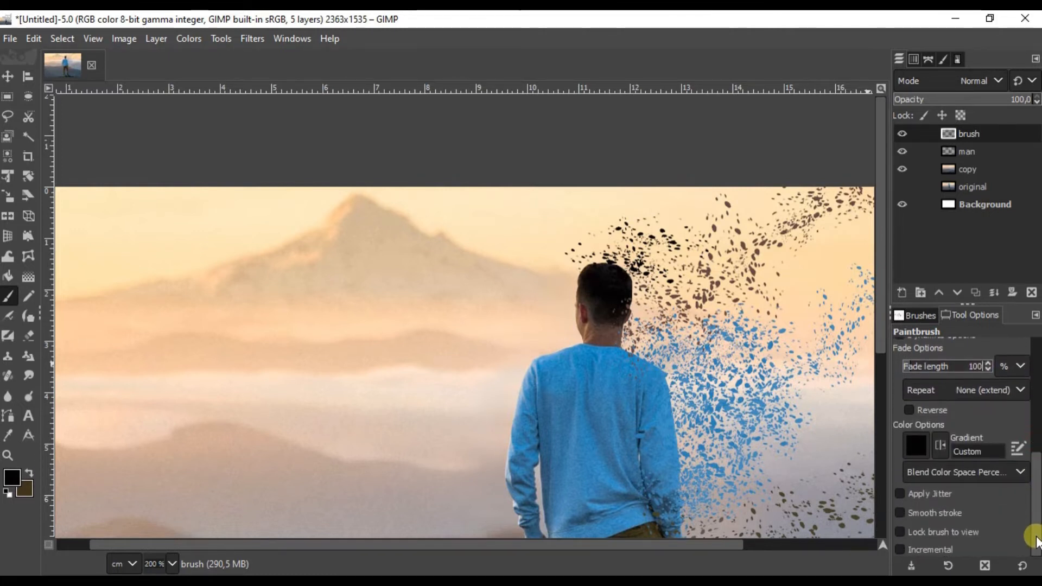
pyautogui.click(900, 494)
# - Scatter more black particles above and beside the head, and touch up the right shoulder in the sweater's blue
pyautogui.scroll(3, 621, 272)
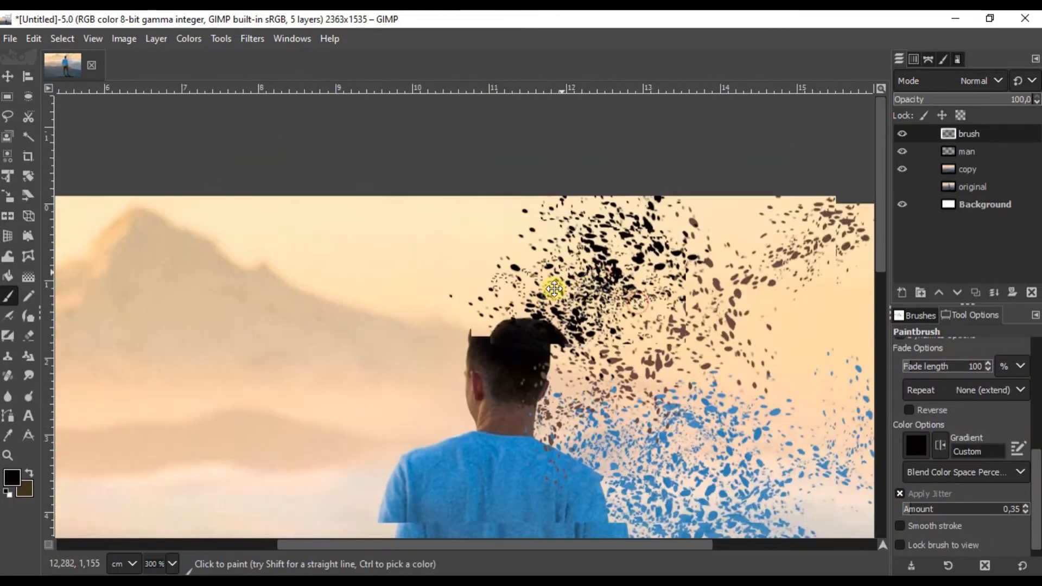
pyautogui.scroll(3, 511, 332)
pyautogui.scroll(2, 592, 342)
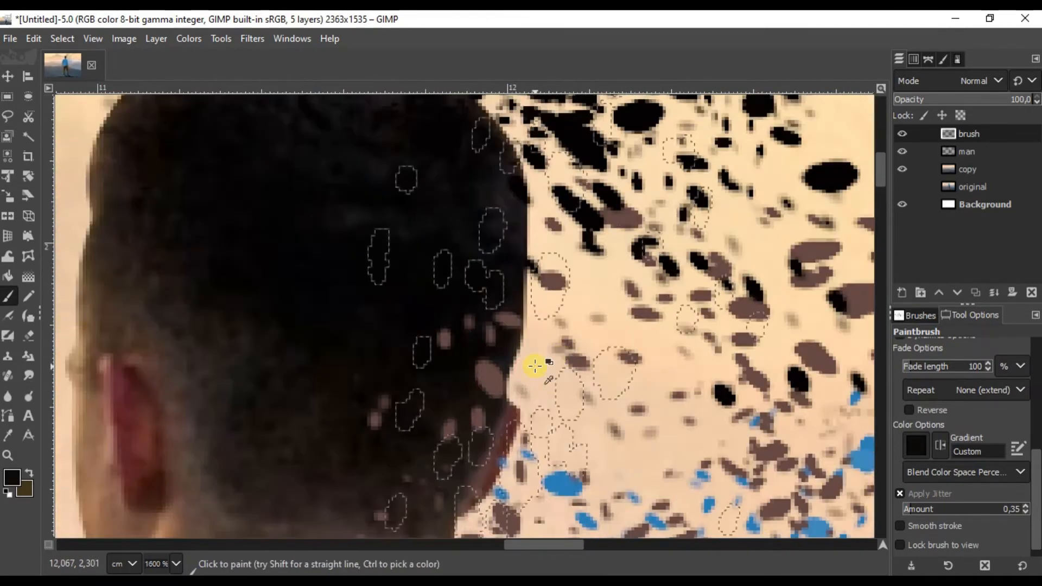
pyautogui.scroll(-3, 650, 333)
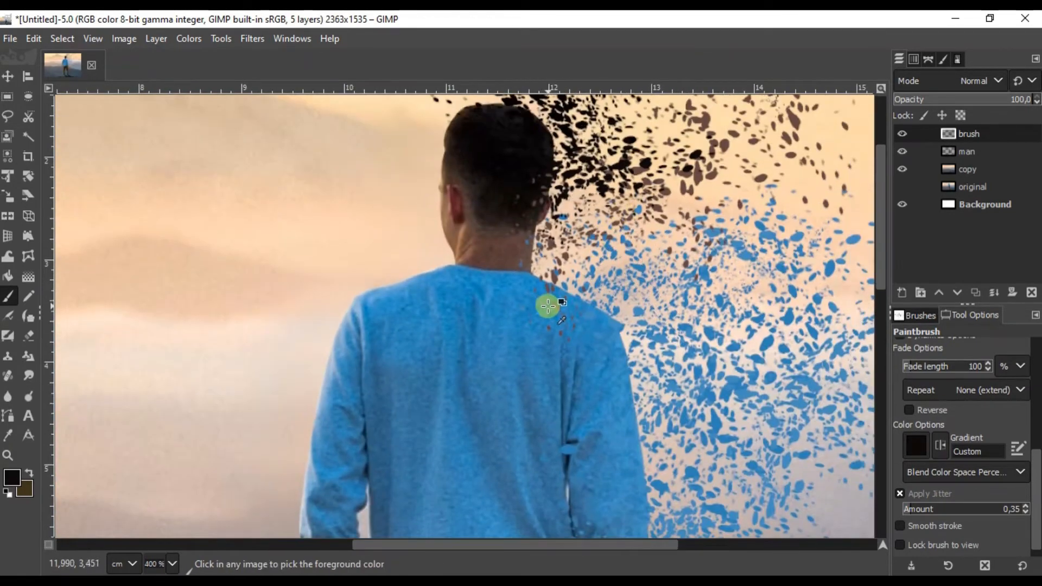
pyautogui.scroll(-2, 613, 323)
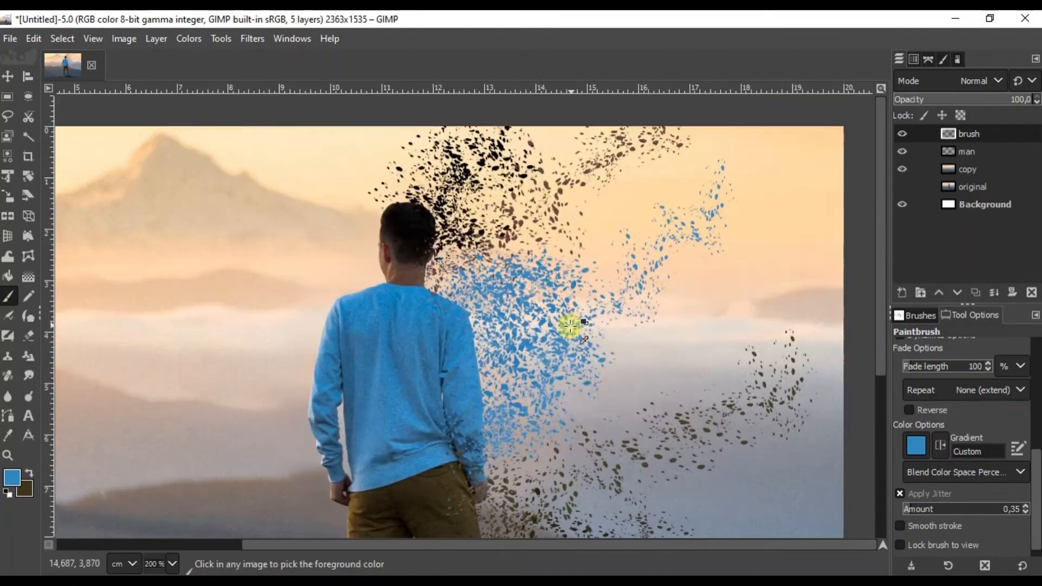
pyautogui.scroll(-2, 702, 274)
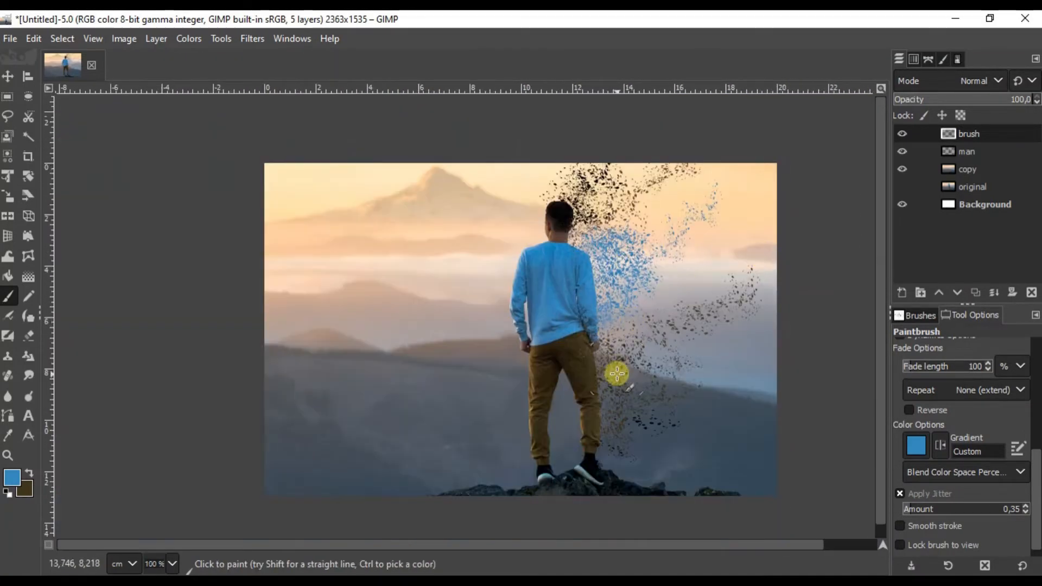
# - Add black particles around the man's right ankle and trouser cuff
pyautogui.scroll(2, 616, 373)
pyautogui.scroll(2, 629, 393)
pyautogui.moveTo(658, 353); pyautogui.dragTo(952, 383)
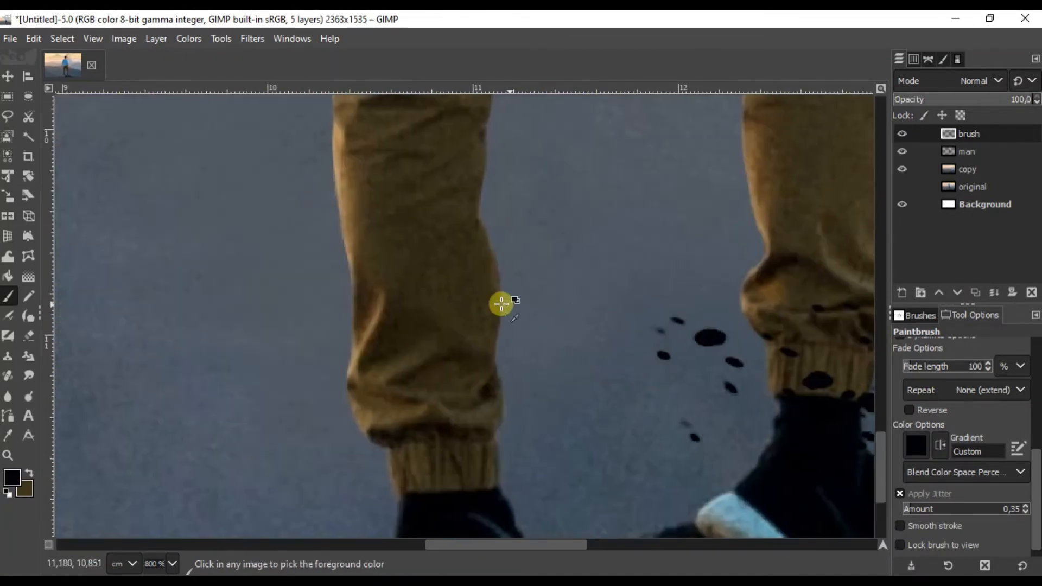
# - Pick the trousers' brown and scatter particles between the legs, adding black ones beside the left ankle
pyautogui.keyDown('ctrl'); pyautogui.click(450, 321); pyautogui.keyUp('ctrl')
pyautogui.moveTo(557, 142); pyautogui.dragTo(518, 266)
pyautogui.click(519, 266)
pyautogui.click(552, 347)
pyautogui.scroll(-3, 552, 348)
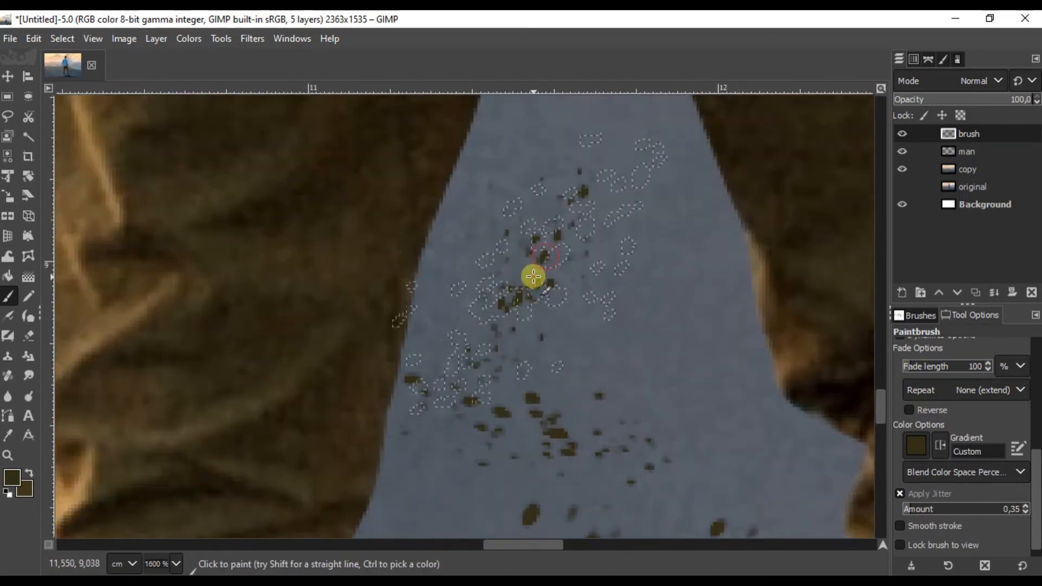
pyautogui.scroll(2, 570, 323)
pyautogui.scroll(1, 553, 266)
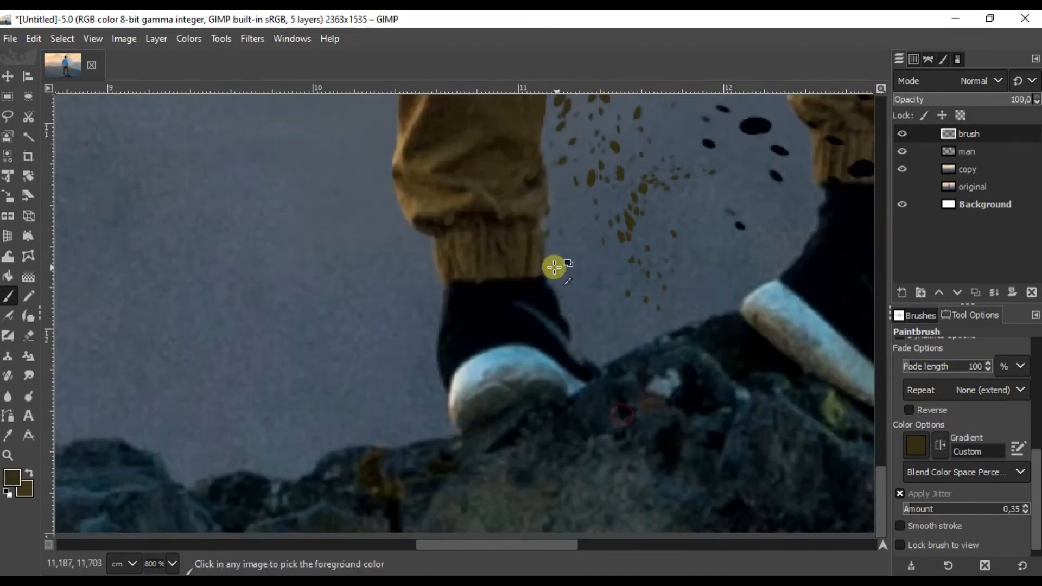
pyautogui.scroll(-4, 635, 265)
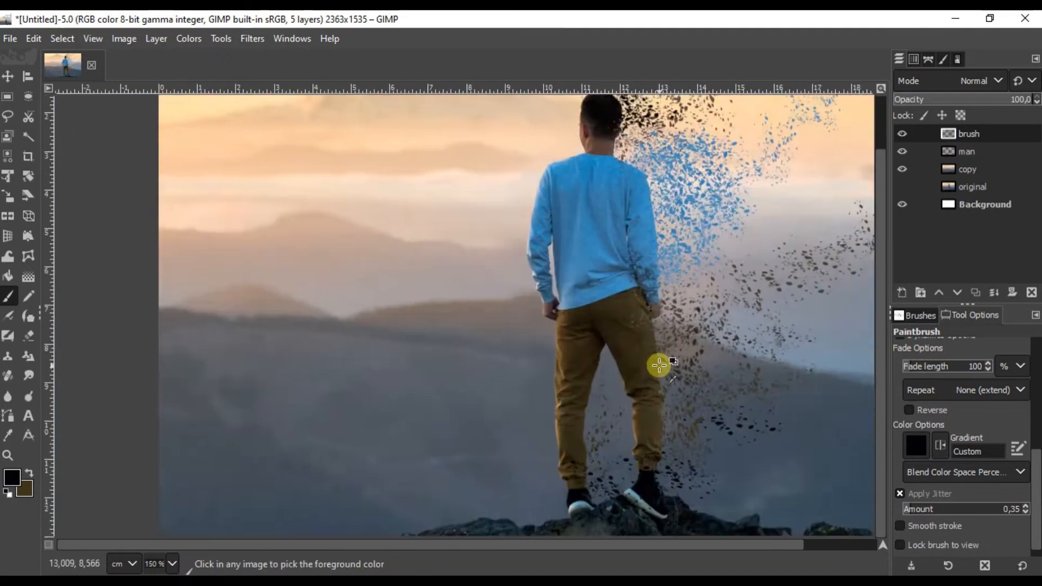
# - Pick a dark brown from the trousers and add more particles beside the inside of the left knee and thigh
pyautogui.scroll(3, 614, 391)
pyautogui.keyDown('ctrl'); pyautogui.click(523, 413); pyautogui.keyUp('ctrl')
pyautogui.scroll(1, 620, 368)
pyautogui.click(620, 369)
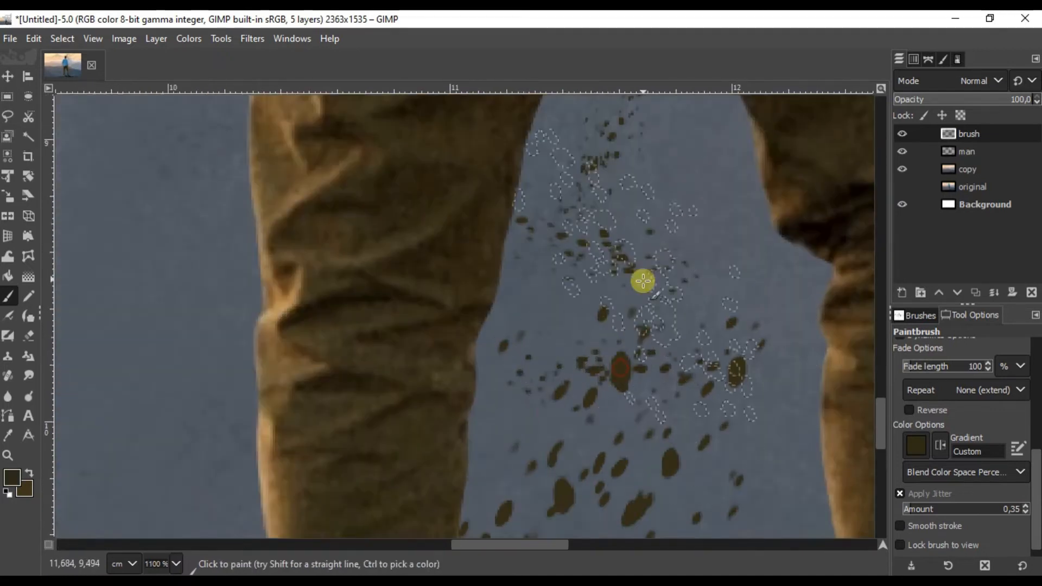
pyautogui.click(655, 252)
pyautogui.scroll(-4, 653, 296)
pyautogui.scroll(-2, 654, 297)
pyautogui.scroll(1, 675, 333)
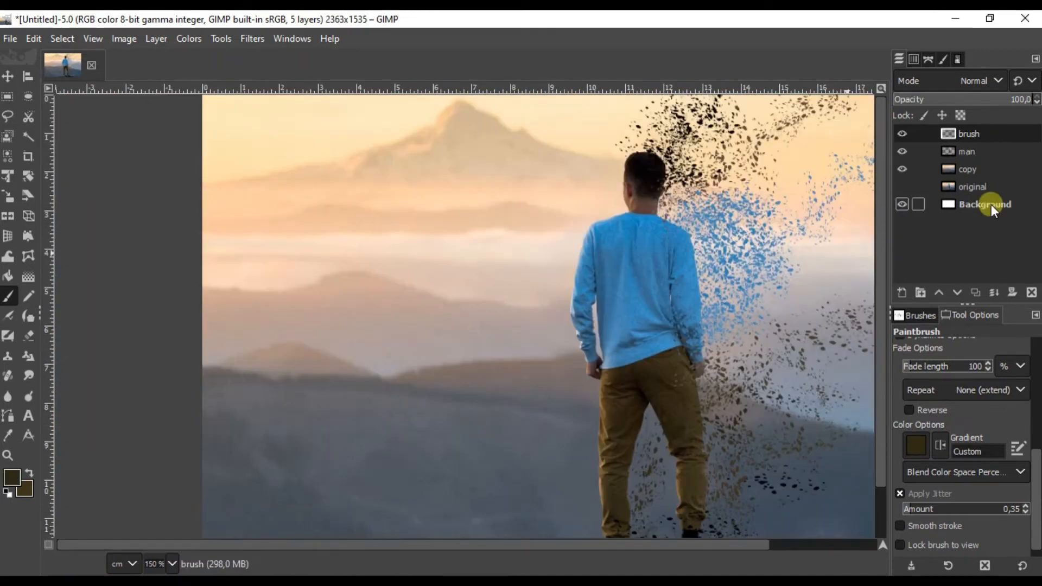
# - Add a white (full opacity) layer mask to the "man" layer and set the foreground colour to black
pyautogui.click(1013, 295)
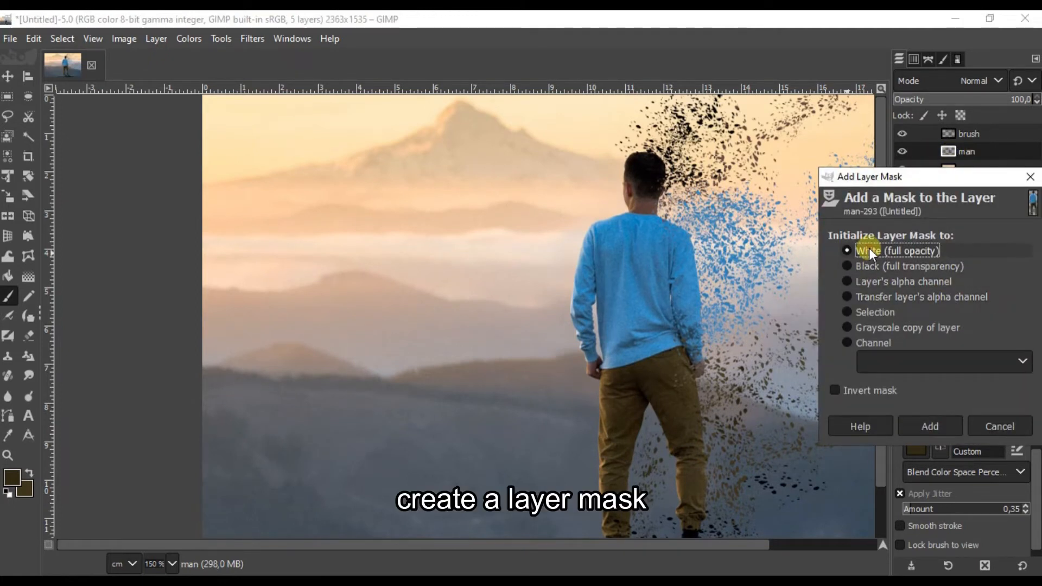
pyautogui.click(926, 425)
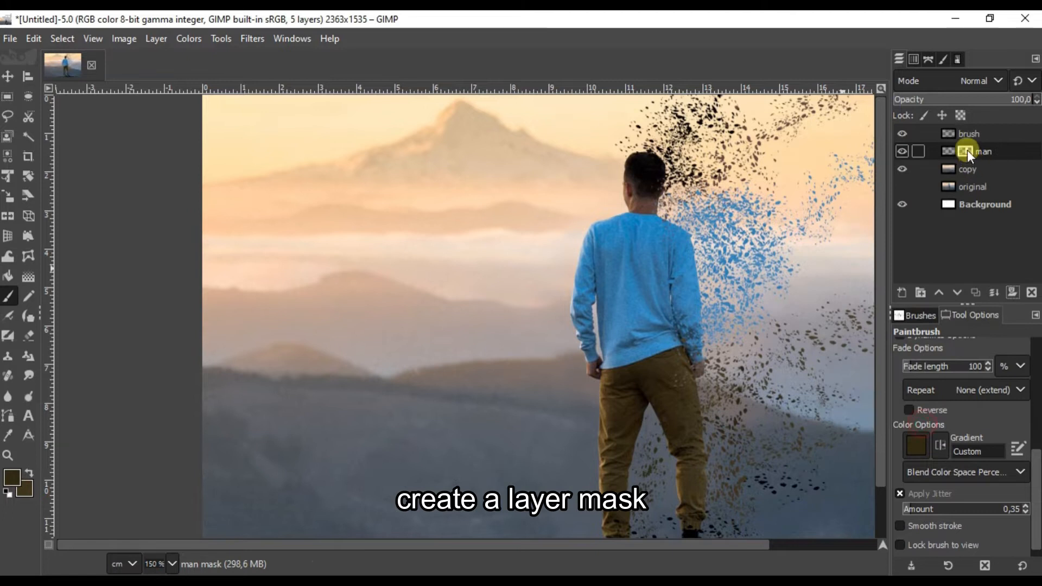
pyautogui.click(13, 486)
pyautogui.moveTo(827, 429); pyautogui.dragTo(910, 525)
pyautogui.click(931, 537)
# - Paint black specks on the man's layer mask to break up the right sleeve and shoulder
pyautogui.scroll(3, 698, 275)
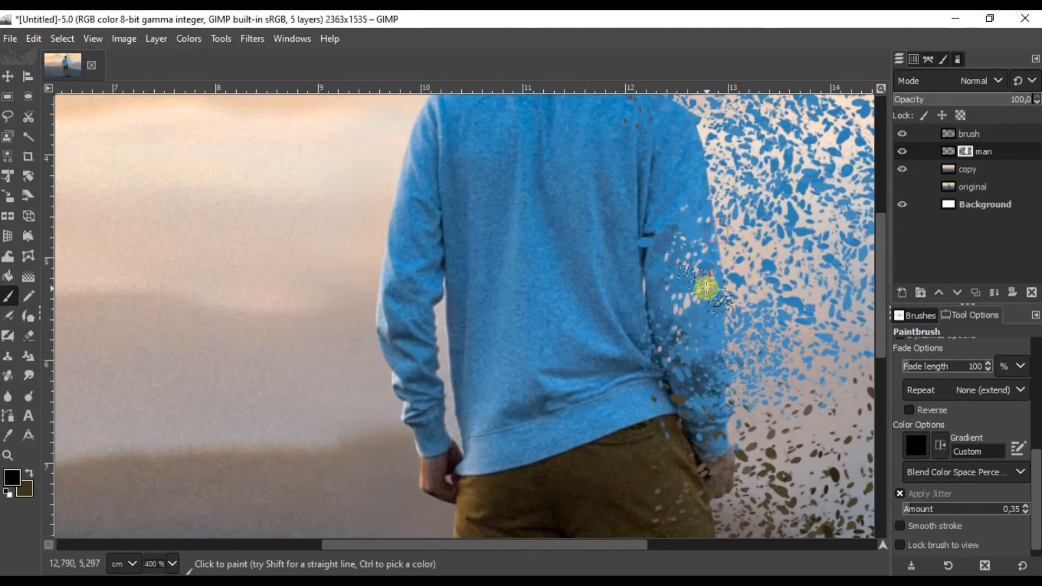
pyautogui.scroll(3, 687, 394)
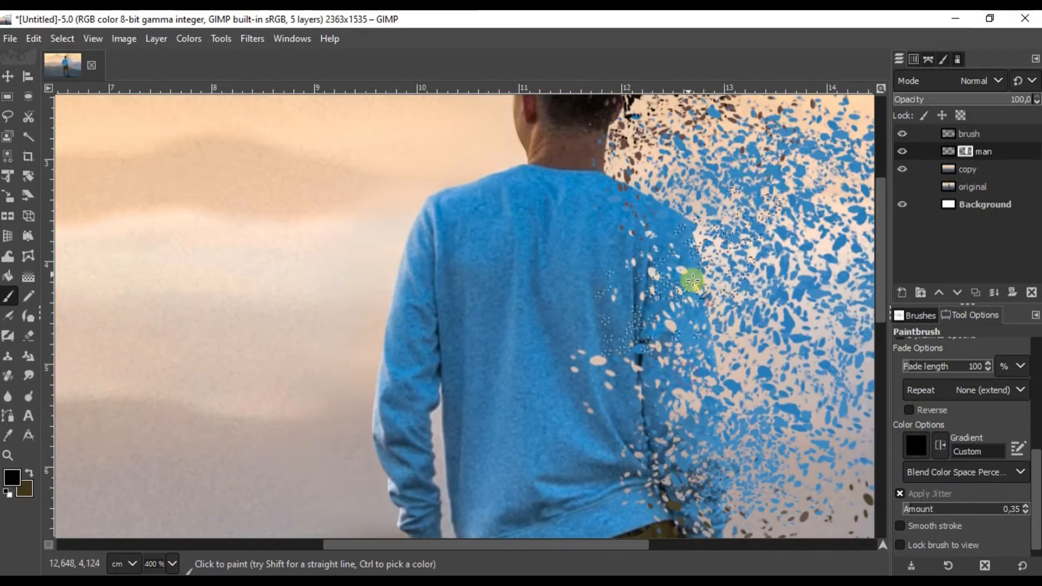
pyautogui.scroll(3, 693, 281)
pyautogui.scroll(3, 696, 303)
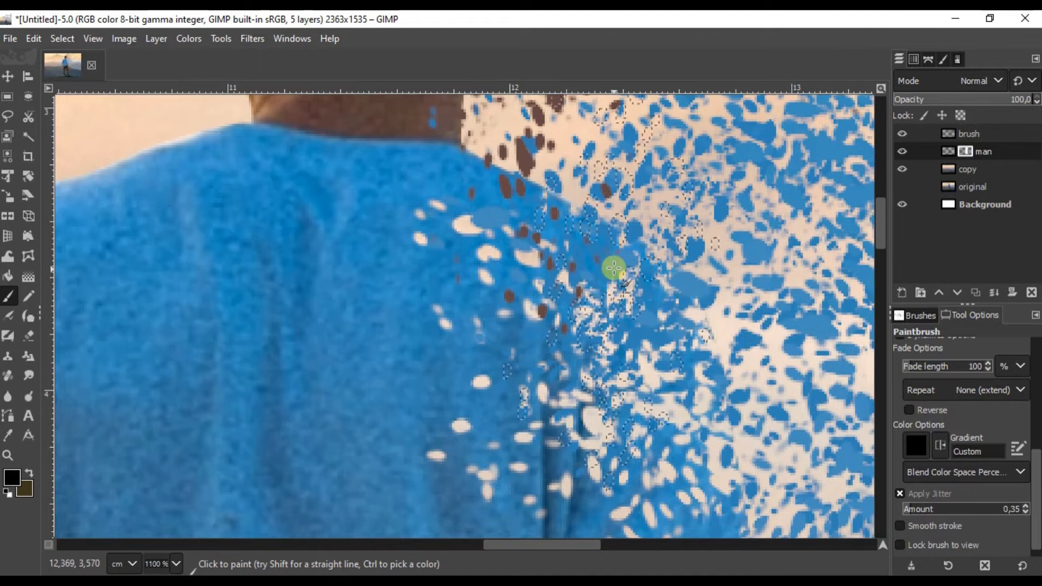
pyautogui.scroll(-2, 588, 378)
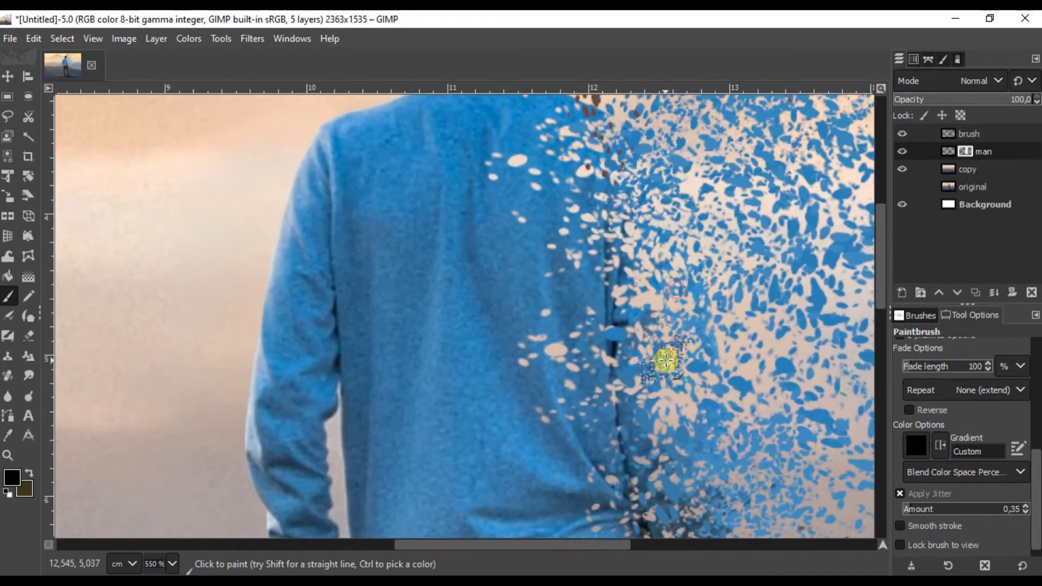
# - Continue masking out specks over the sweater's hem, right hand, right hip and thigh
pyautogui.scroll(-3, 665, 360)
pyautogui.scroll(-3, 658, 360)
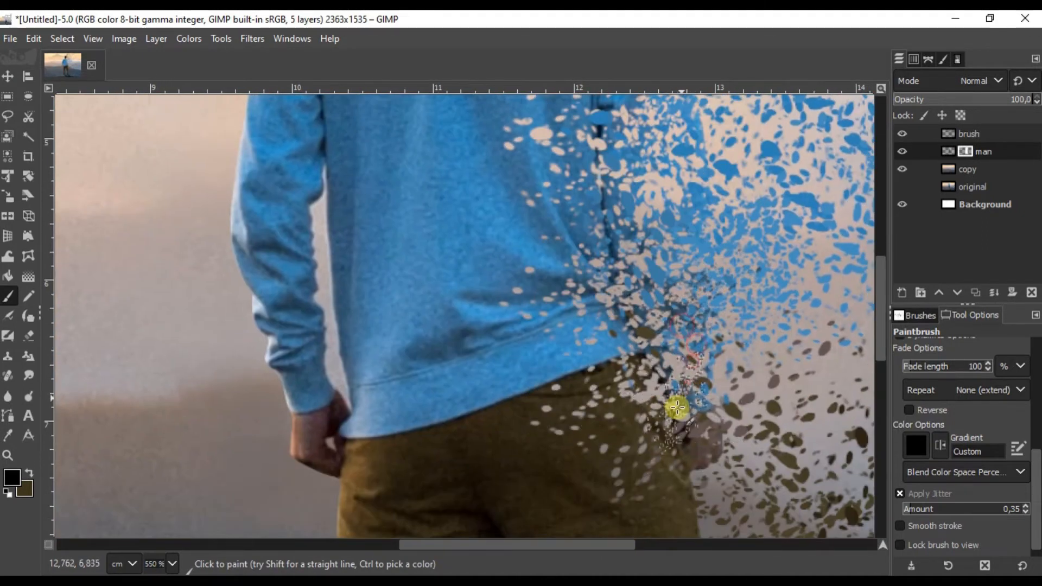
pyautogui.scroll(-2, 677, 407)
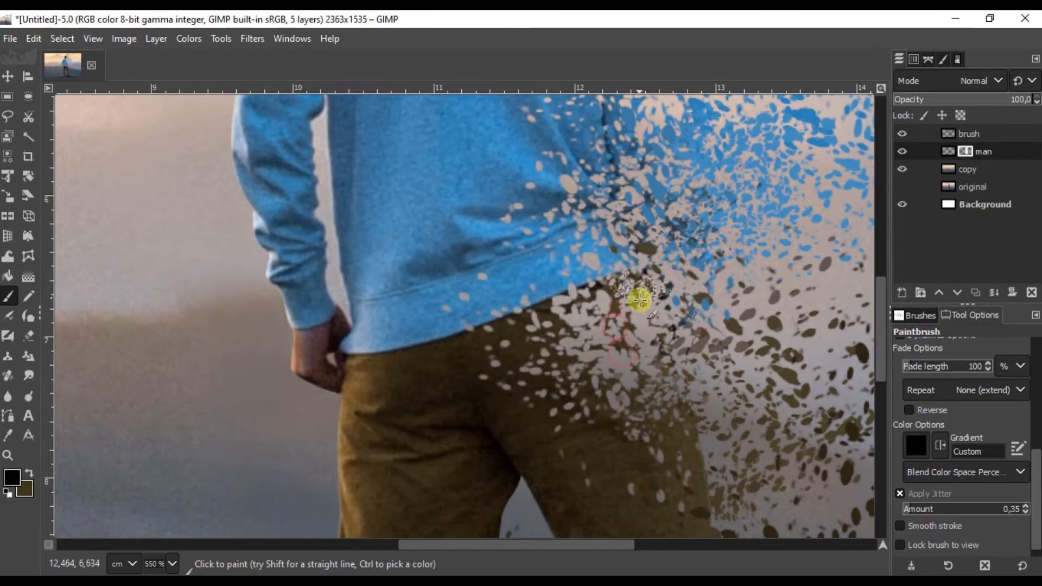
pyautogui.scroll(-8, 640, 300)
pyautogui.moveTo(665, 319); pyautogui.dragTo(690, 445)
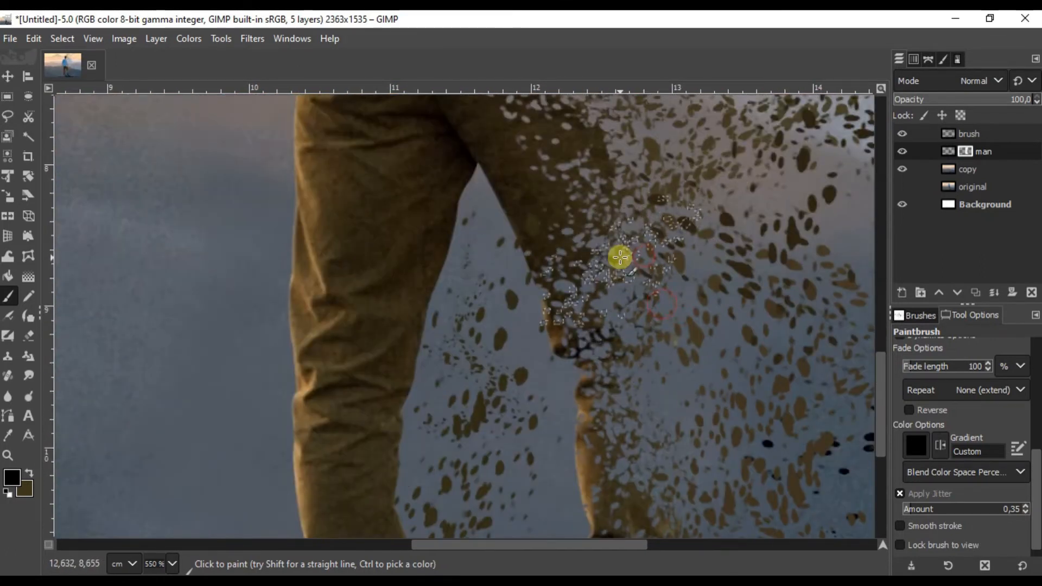
# - Mask out more specks along the right side of the man's back, up to the shoulder and neck
pyautogui.scroll(12, 620, 256)
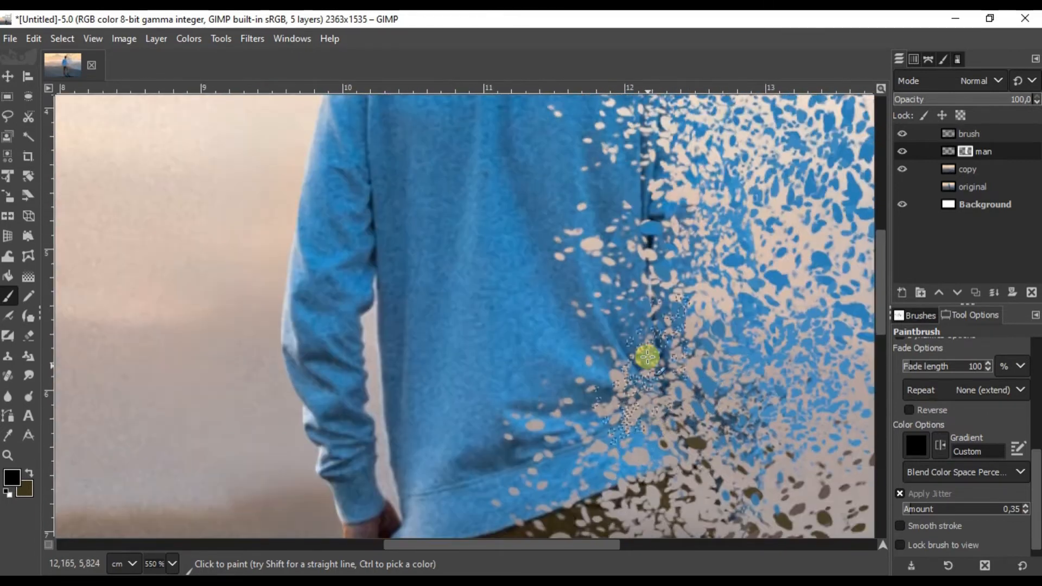
pyautogui.scroll(3, 647, 356)
pyautogui.scroll(5, 623, 309)
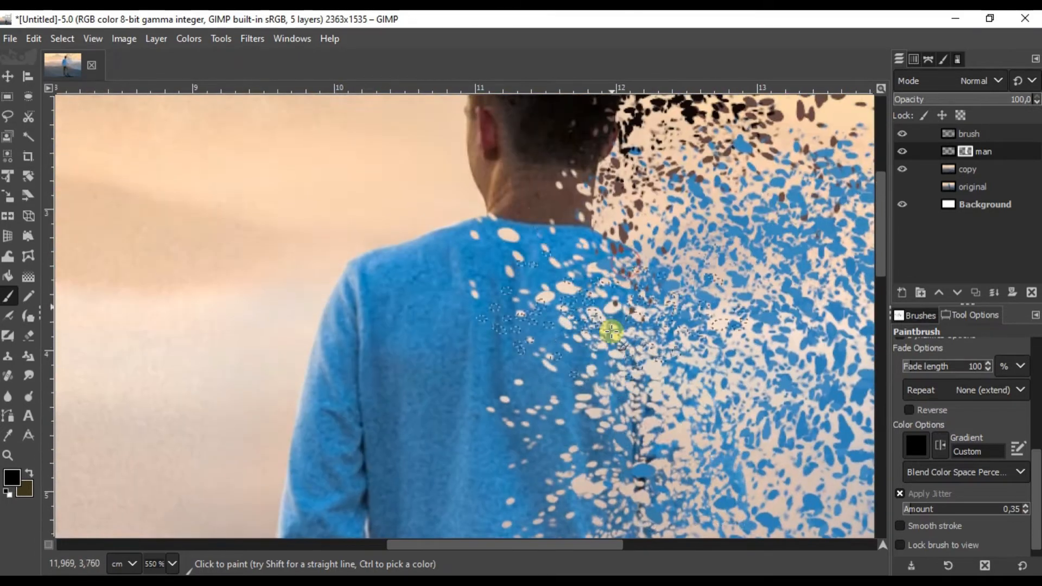
# - Mask out scattered specks over the right side and back of the man's head and neck
pyautogui.keyDown('ctrl'); pyautogui.scroll(2, 593, 321); pyautogui.keyUp('ctrl')
pyautogui.scroll(2, 658, 354)
pyautogui.scroll(1, 658, 353)
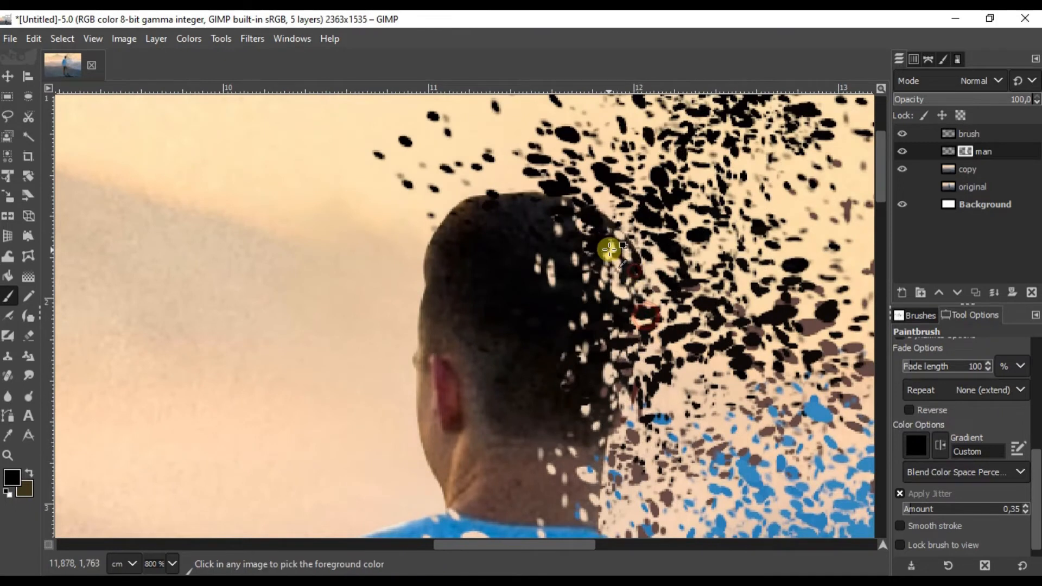
pyautogui.keyDown('ctrl'); pyautogui.scroll(2, 609, 249); pyautogui.keyUp('ctrl')
pyautogui.keyDown('ctrl'); pyautogui.scroll(-6, 558, 177); pyautogui.keyUp('ctrl')
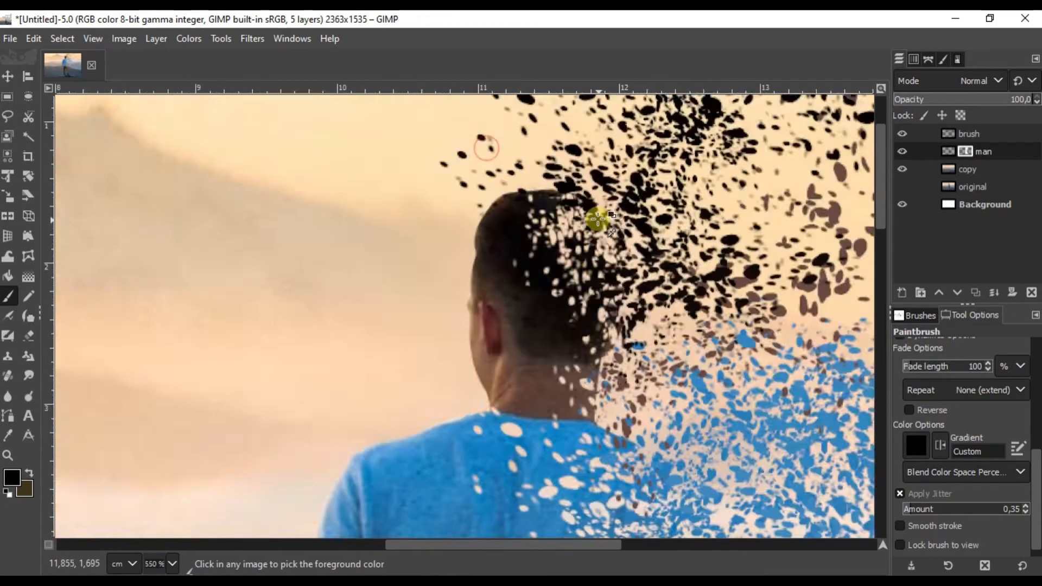
pyautogui.scroll(-1, 598, 365)
pyautogui.keyDown('ctrl'); pyautogui.scroll(1, 612, 356); pyautogui.keyUp('ctrl')
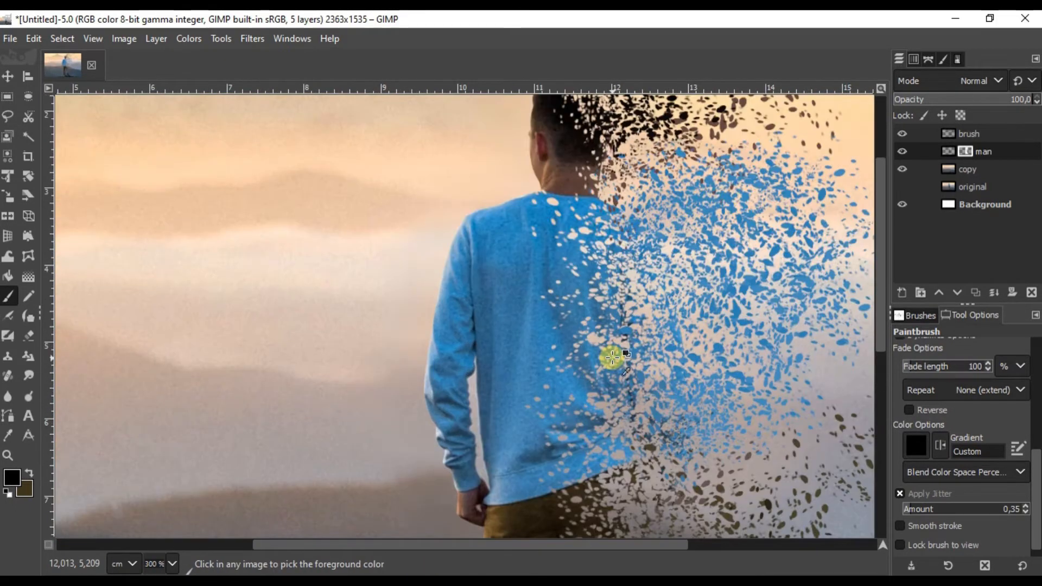
# - Mask out more scattered specks over the man's left trouser leg, from the knee down to the cuff
pyautogui.keyDown('ctrl'); pyautogui.scroll(-1, 640, 401); pyautogui.keyUp('ctrl')
pyautogui.scroll(-5, 688, 332)
pyautogui.keyDown('ctrl'); pyautogui.scroll(5, 586, 325); pyautogui.keyUp('ctrl')
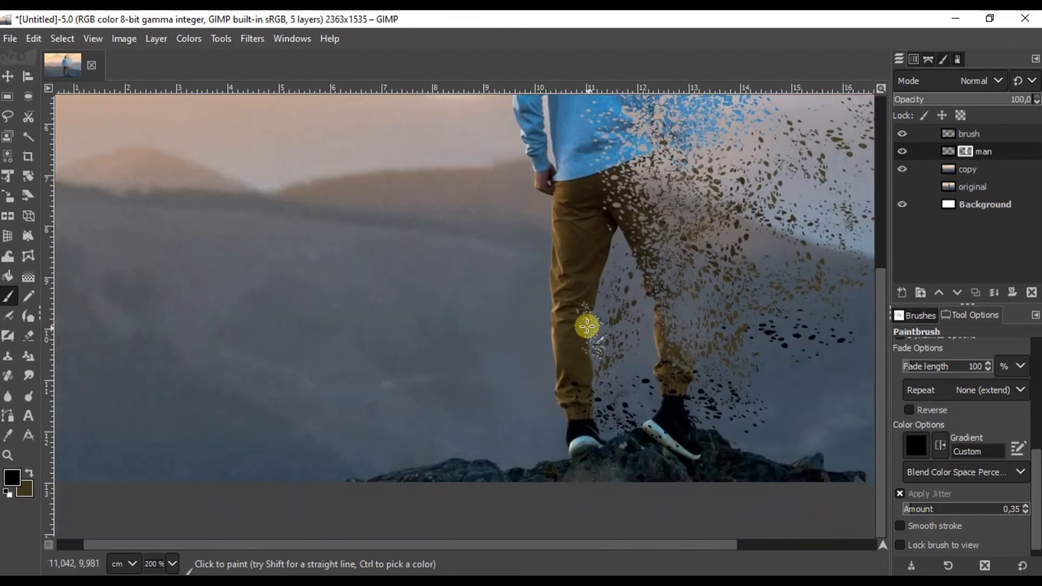
pyautogui.scroll(3, 612, 288)
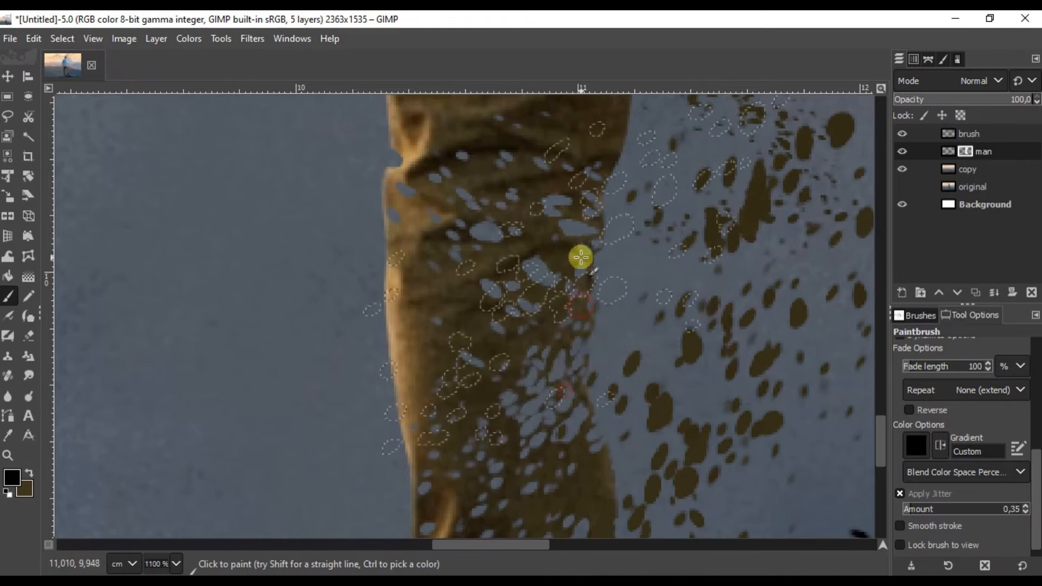
pyautogui.scroll(5, 579, 255)
pyautogui.keyDown('ctrl'); pyautogui.scroll(-4, 602, 333); pyautogui.keyUp('ctrl')
pyautogui.scroll(-3, 624, 334)
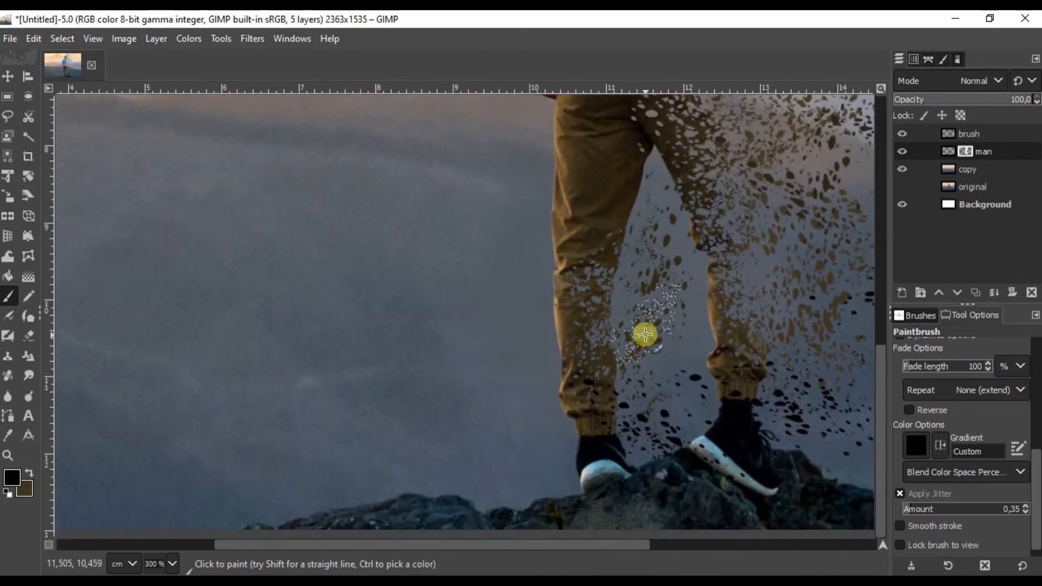
pyautogui.keyDown('ctrl'); pyautogui.scroll(4, 594, 387); pyautogui.keyUp('ctrl')
pyautogui.keyDown('ctrl'); pyautogui.scroll(3, 589, 380); pyautogui.keyUp('ctrl')
pyautogui.keyDown('ctrl'); pyautogui.scroll(-7, 659, 261); pyautogui.keyUp('ctrl')
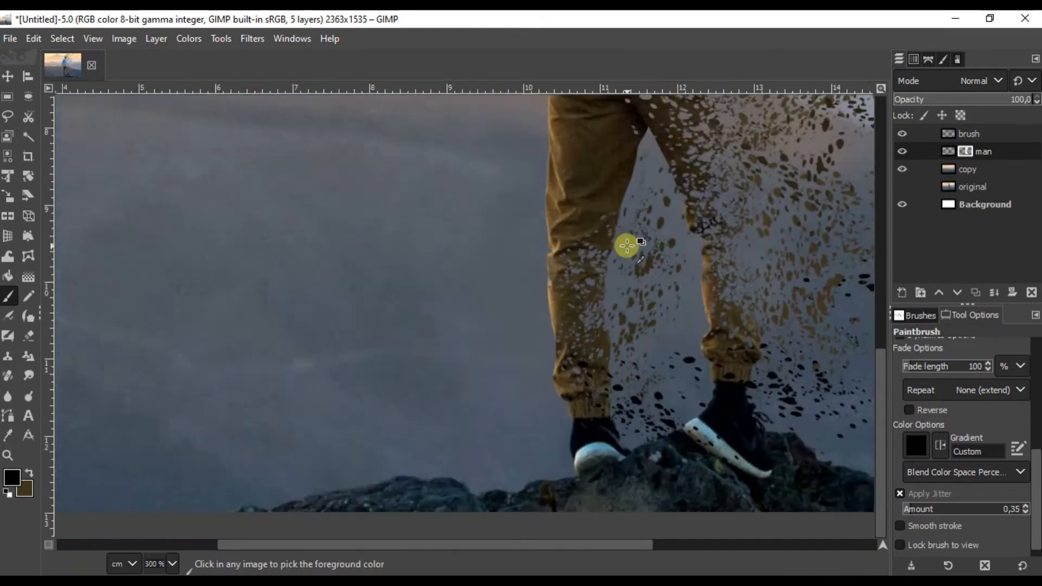
pyautogui.keyDown('ctrl'); pyautogui.scroll(-2, 627, 245); pyautogui.keyUp('ctrl')
pyautogui.moveTo(663, 308); pyautogui.dragTo(464, 513)
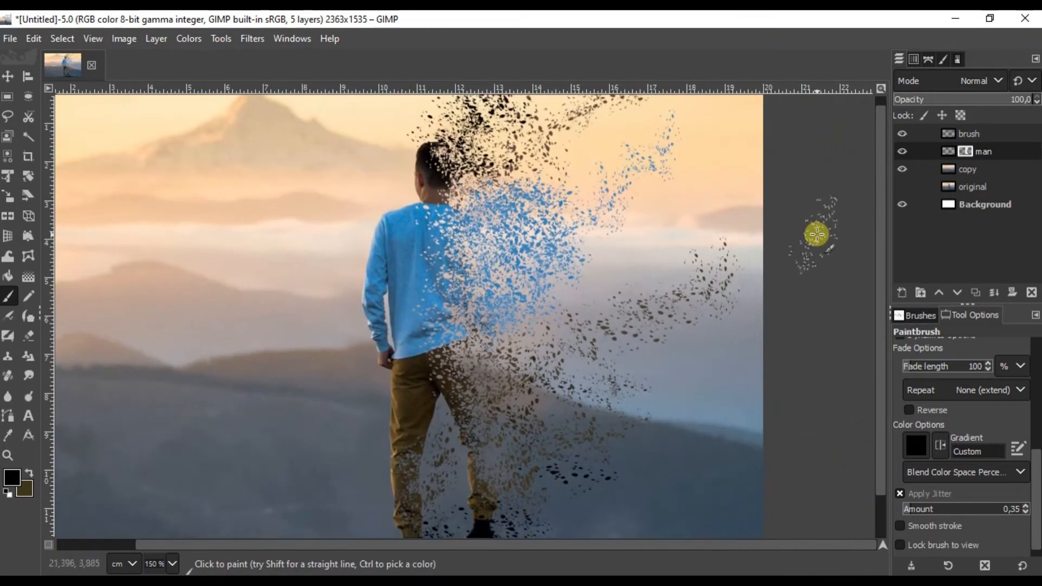
# - Create a transparent layer named brush 2 and place it between the man and copy layers
pyautogui.click(990, 172)
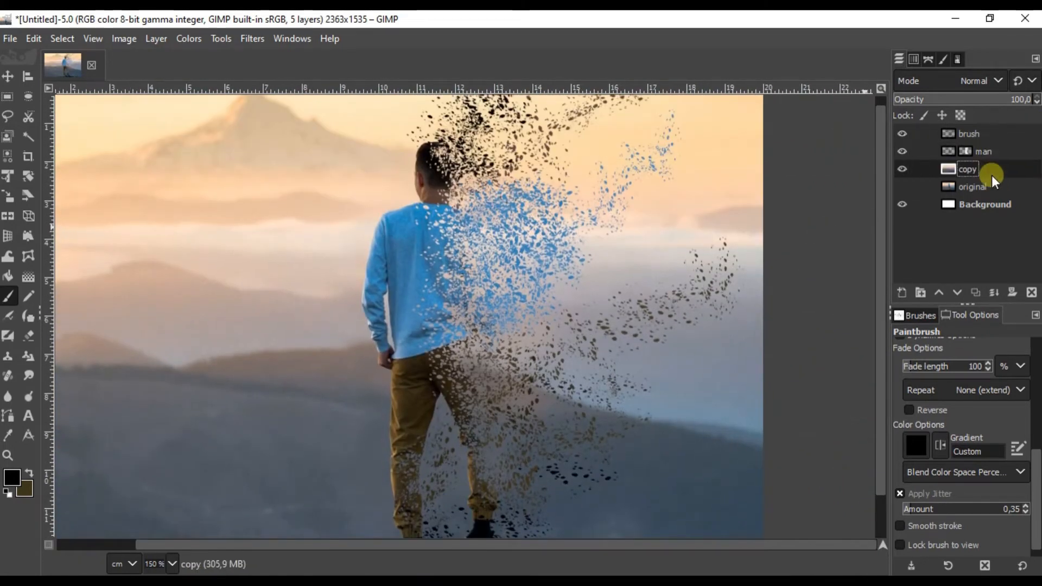
pyautogui.click(987, 134)
pyautogui.click(902, 293)
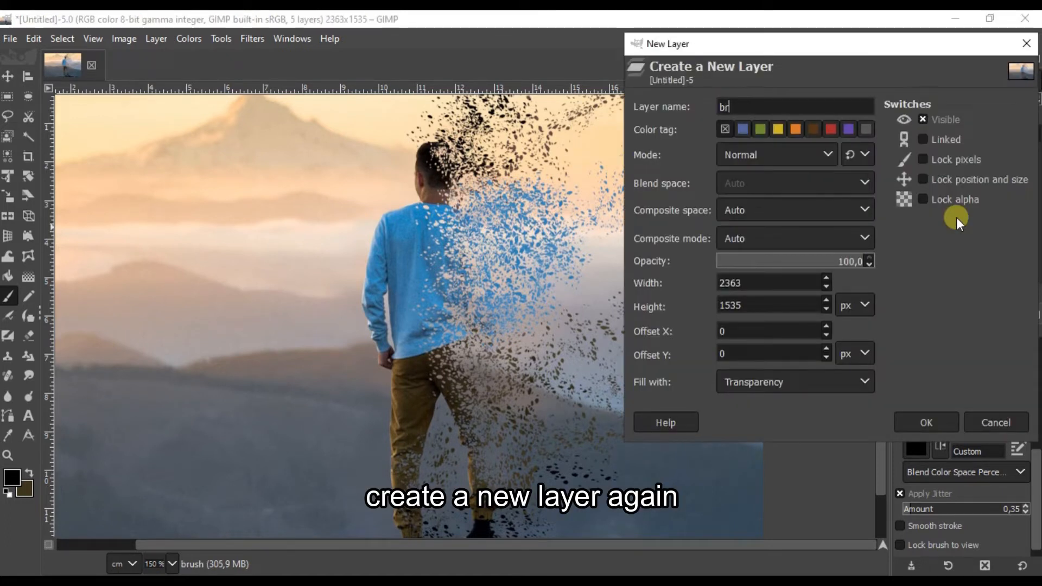
pyautogui.write('2')
pyautogui.press('Return')
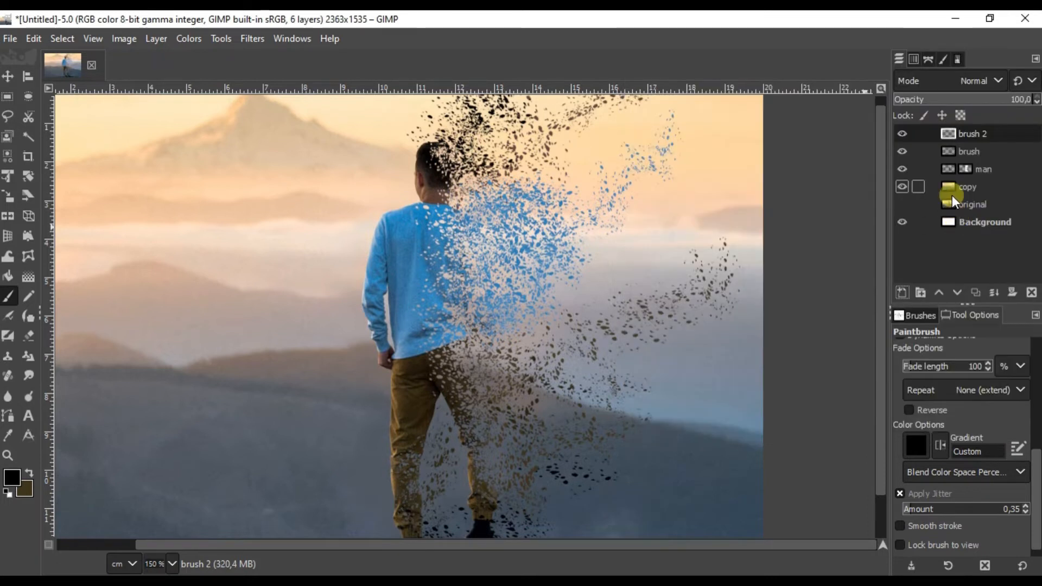
pyautogui.click(956, 293)
pyautogui.click(955, 293)
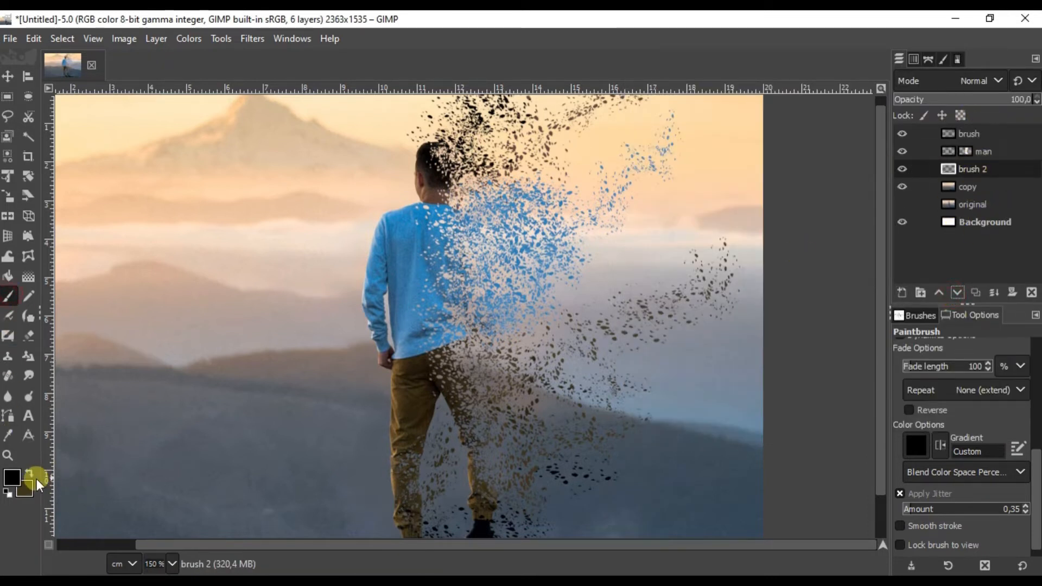
# - Switch the paintbrush dynamics to Basic Dynamics
pyautogui.scroll(6, 1036, 456)
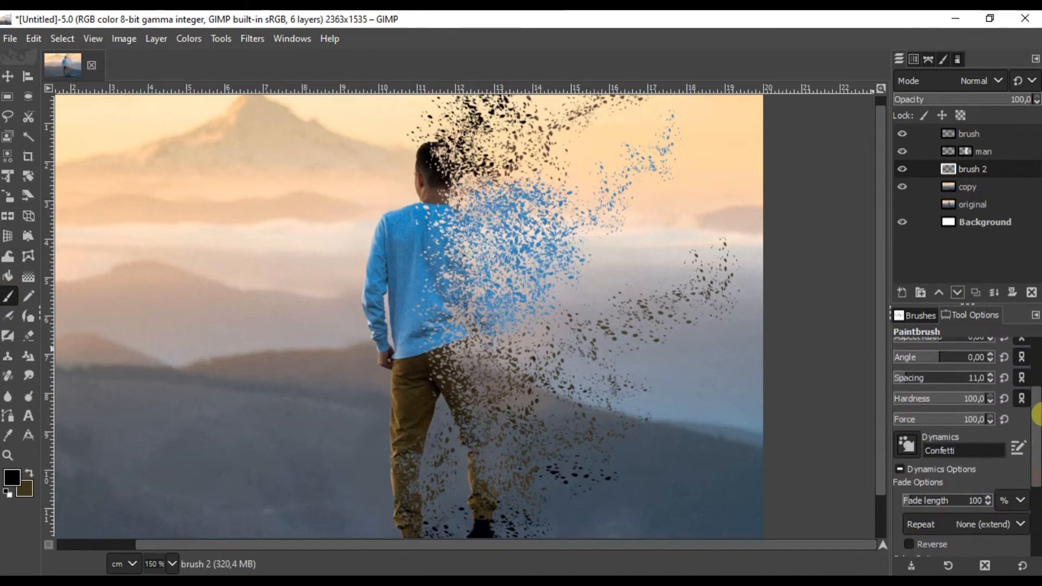
pyautogui.scroll(-1, 910, 490)
pyautogui.click(910, 490)
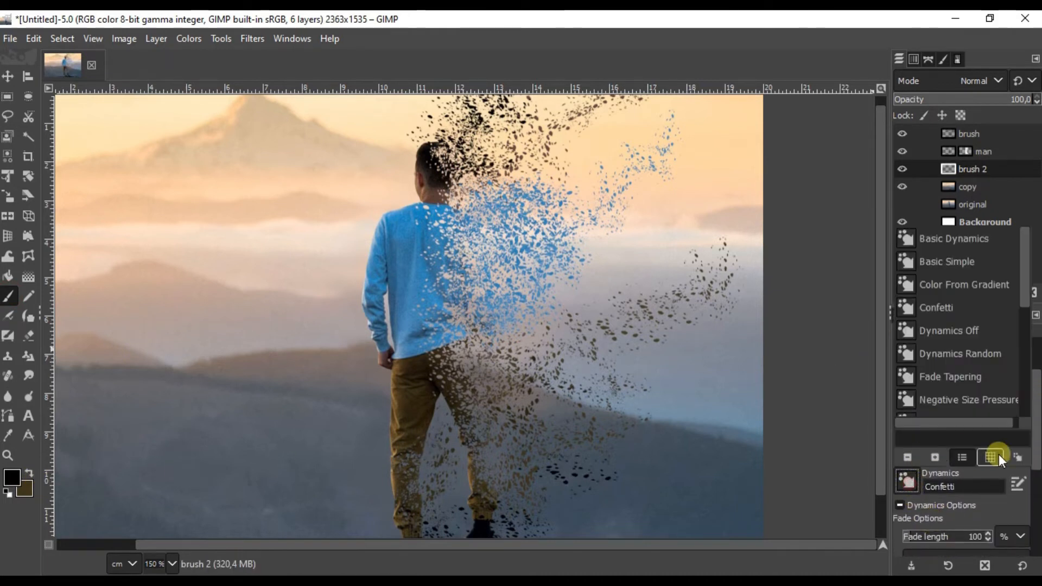
pyautogui.click(959, 247)
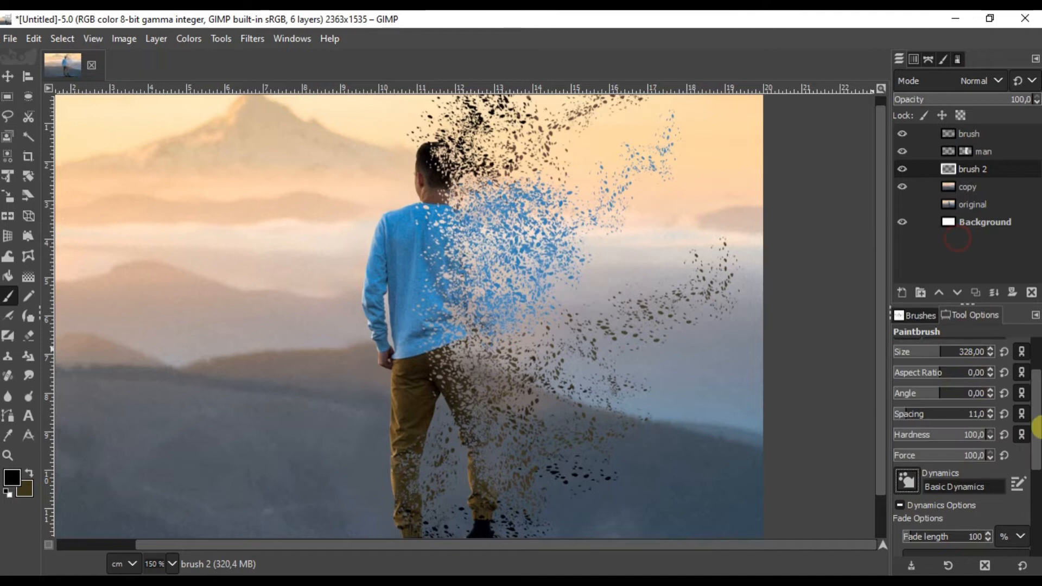
pyautogui.scroll(4, 482, 372)
# - Sample the trousers' brown as the foreground colour, darken it to near black and dab beside the right hip
pyautogui.moveTo(474, 374)
pyautogui.mouseDown()
pyautogui.moveTo(379, 414)
pyautogui.moveTo(318, 416)
pyautogui.mouseUp()
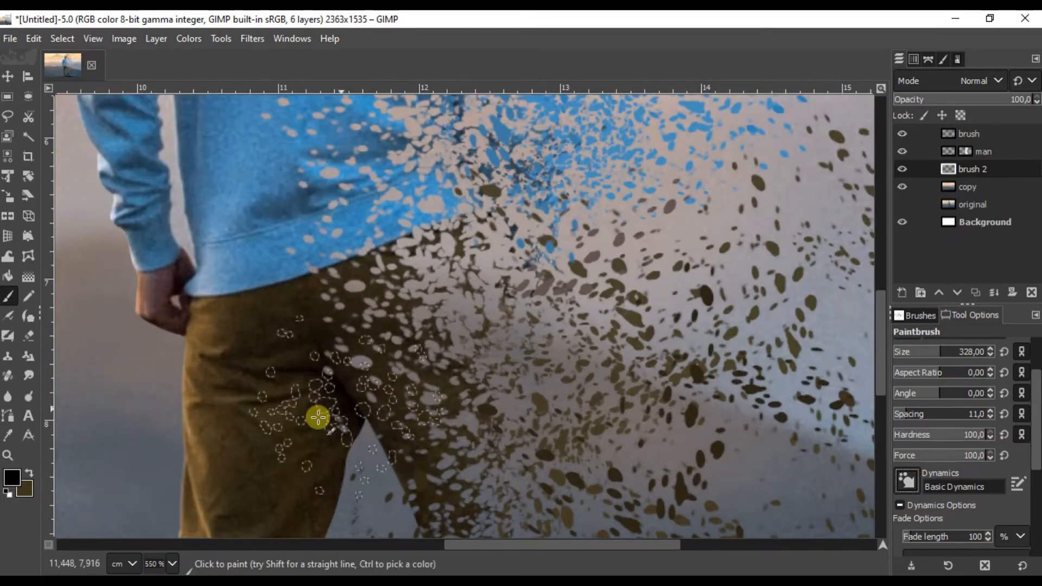
pyautogui.click(15, 474)
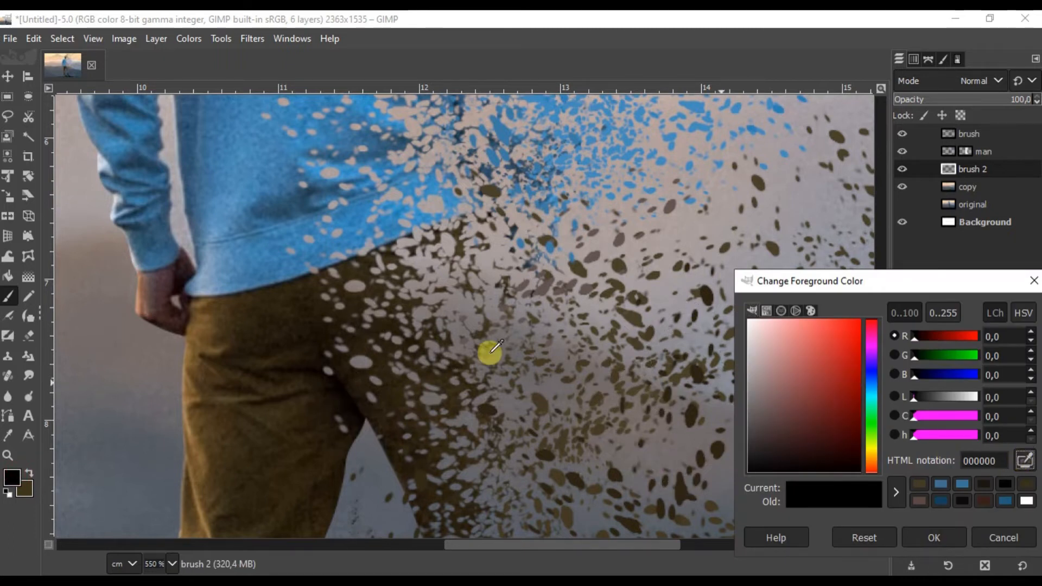
pyautogui.click(400, 386)
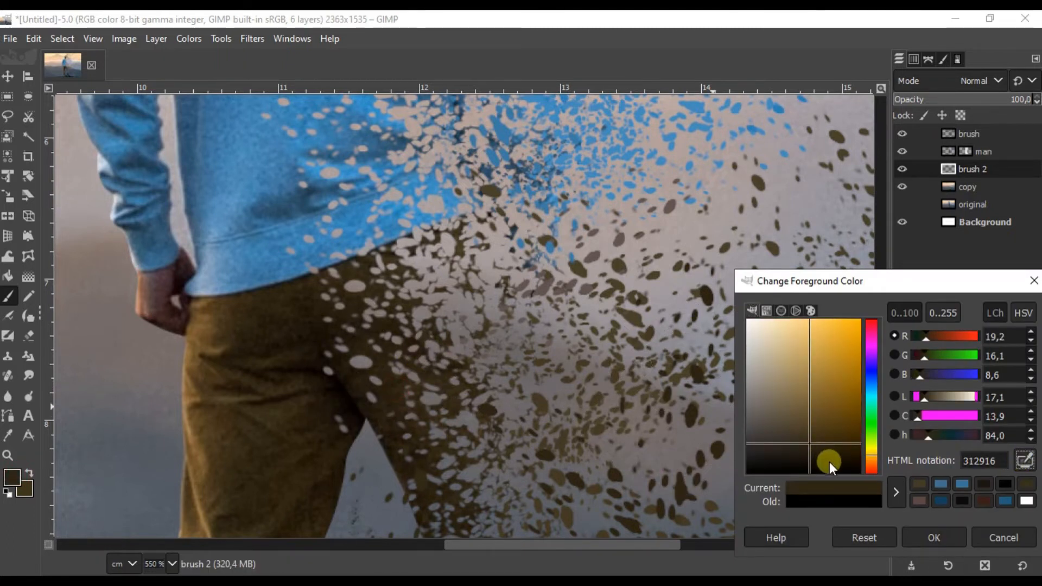
pyautogui.click(829, 461)
pyautogui.click(936, 541)
pyautogui.click(490, 350)
# - Set the paintbrush dynamics to Confetti and paint dark specks across the gaps at the right hip
pyautogui.moveTo(1036, 455); pyautogui.dragTo(1036, 480)
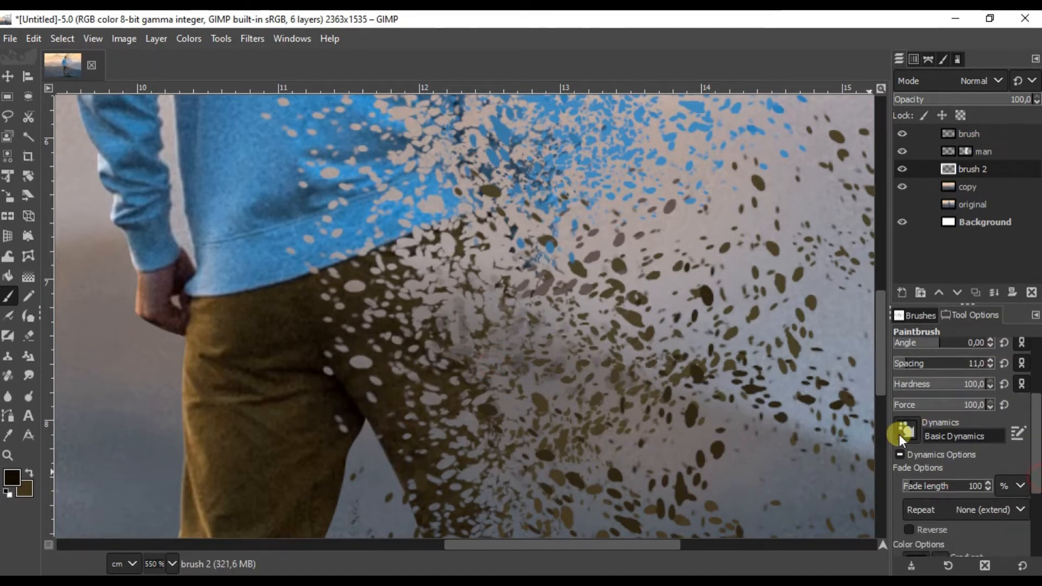
pyautogui.click(905, 432)
pyautogui.click(940, 259)
pyautogui.moveTo(442, 360)
pyautogui.mouseDown()
pyautogui.moveTo(463, 352)
pyautogui.moveTo(480, 369)
pyautogui.moveTo(452, 285)
pyautogui.moveTo(428, 268)
pyautogui.moveTo(415, 272)
pyautogui.moveTo(418, 312)
pyautogui.moveTo(447, 351)
pyautogui.moveTo(495, 384)
pyautogui.moveTo(475, 328)
pyautogui.moveTo(472, 374)
pyautogui.mouseUp()
# - Change the foreground to a slightly lighter dark brown and scatter specks over the right hip and thigh
pyautogui.scroll(-3, 474, 368)
pyautogui.click(21, 479)
pyautogui.moveTo(805, 458); pyautogui.dragTo(822, 449)
pyautogui.click(925, 534)
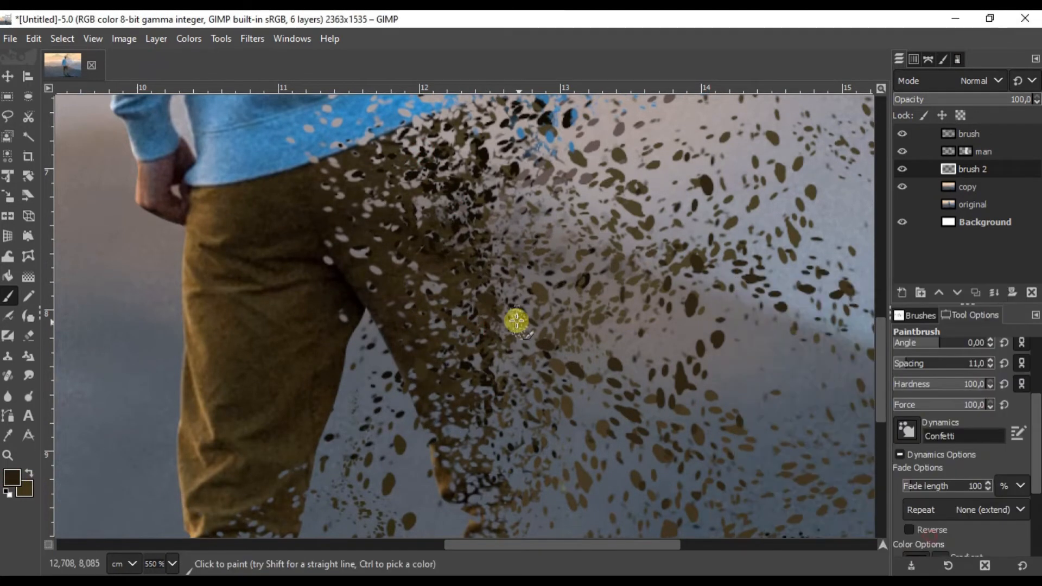
pyautogui.click(454, 249)
pyautogui.click(451, 191)
pyautogui.scroll(-2, 474, 289)
pyautogui.click(497, 315)
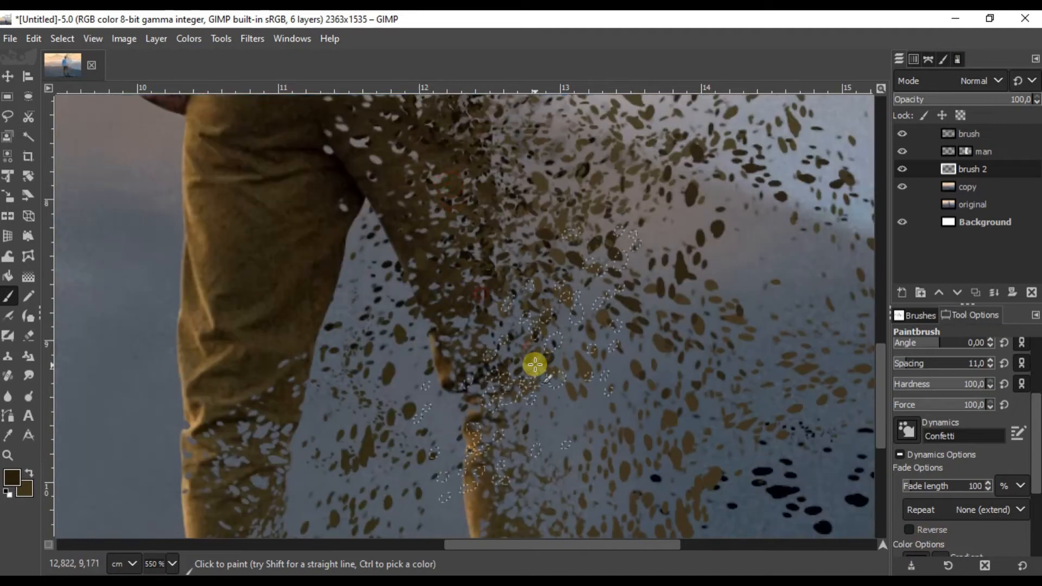
# - Paint more dark brown specks around the right knee and down the lower leg to the cuff
pyautogui.click(535, 365)
pyautogui.click(546, 402)
pyautogui.click(536, 369)
pyautogui.click(513, 300)
pyautogui.scroll(-3, 551, 256)
pyautogui.click(550, 257)
pyautogui.click(546, 311)
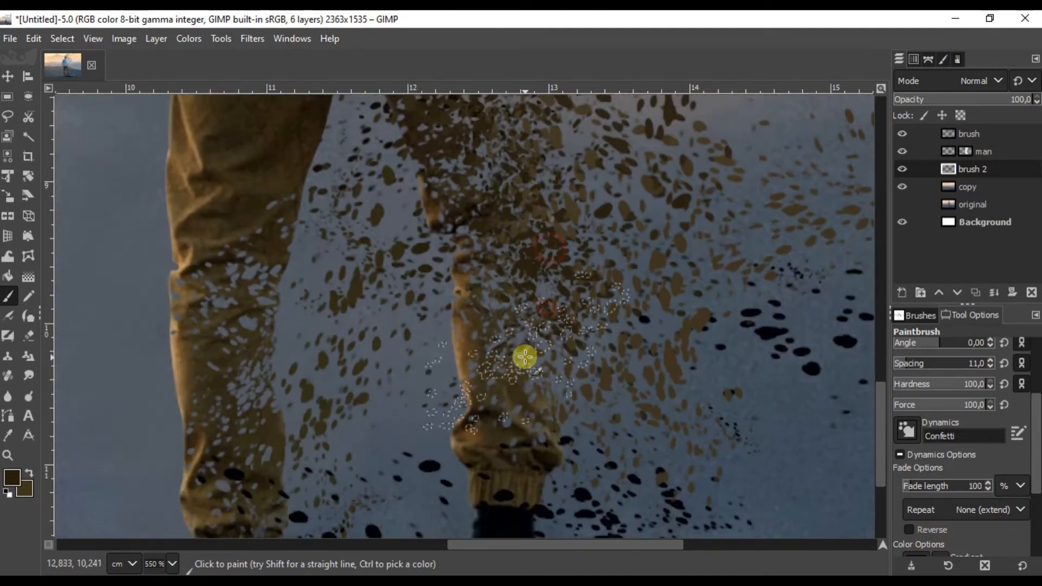
pyautogui.click(530, 365)
pyautogui.click(516, 346)
pyautogui.scroll(2, 599, 353)
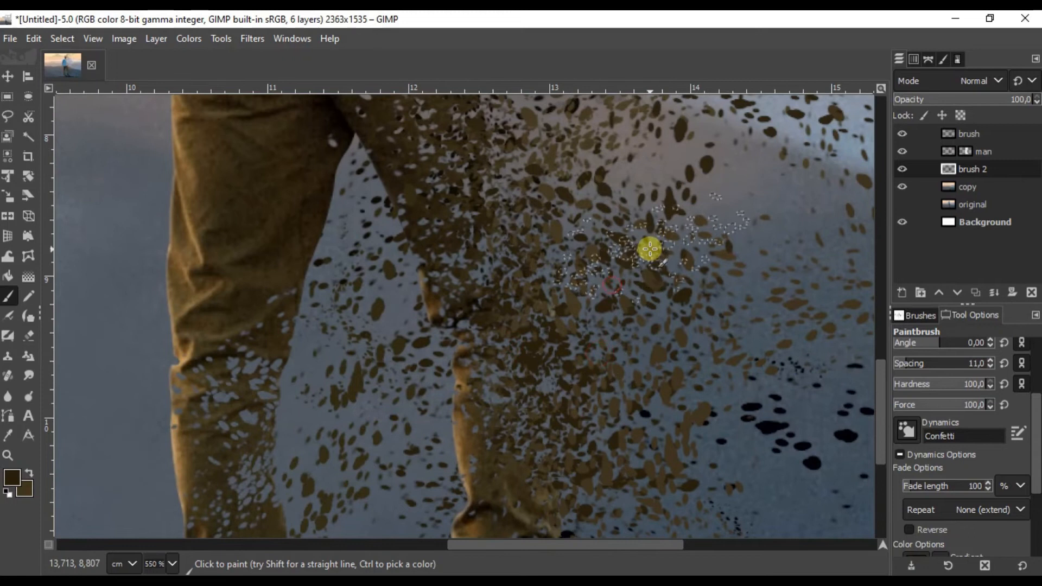
# - Reduce the brush size to 161 and paint brown specks over the left leg's knee and shin
pyautogui.scroll(4, 593, 337)
pyautogui.scroll(3, 935, 384)
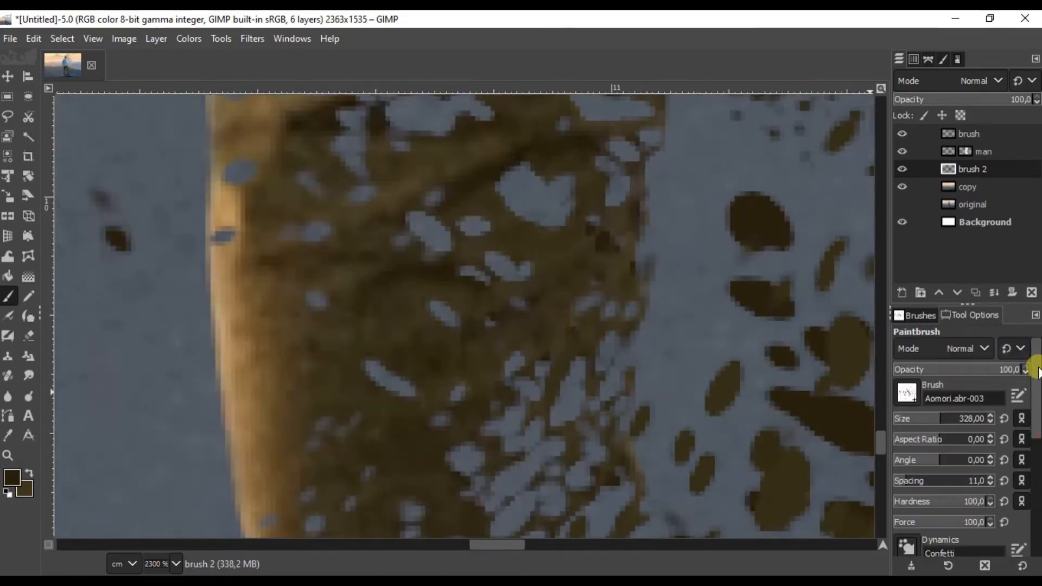
pyautogui.scroll(3, 549, 311)
pyautogui.scroll(-4, 549, 311)
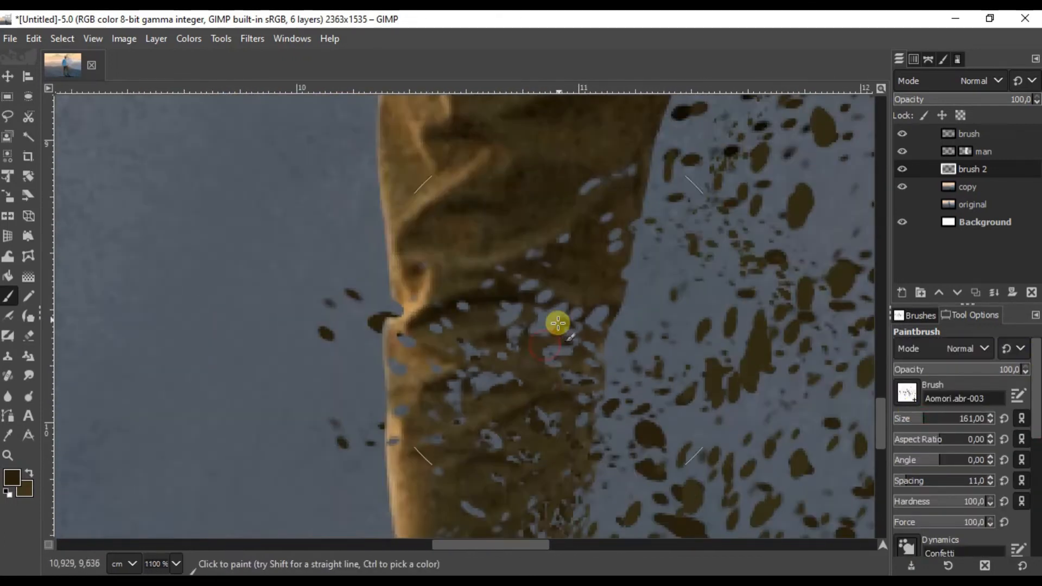
pyautogui.hscroll(-3, 576, 254)
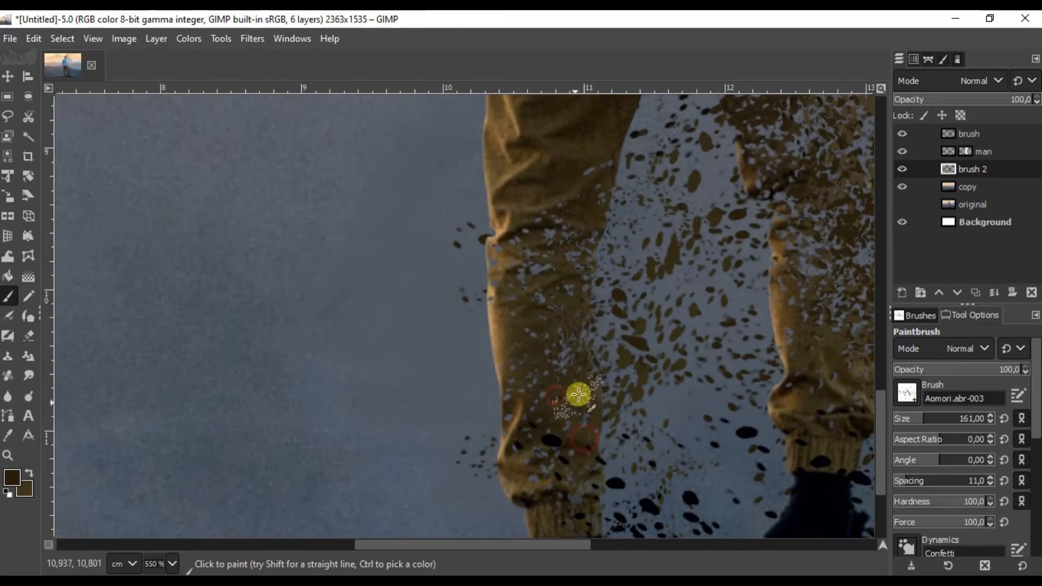
pyautogui.scroll(-2, 600, 352)
# - Darken the foreground to near-black brown and add specks from the right hip down the right leg
pyautogui.scroll(7, 588, 374)
pyautogui.hscroll(1, 662, 418)
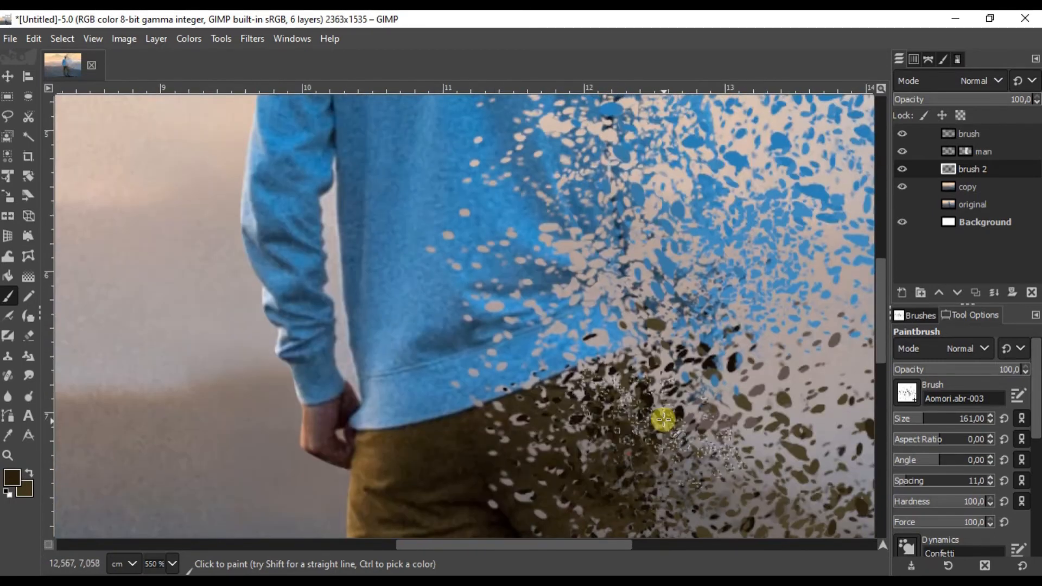
pyautogui.scroll(-2, 651, 353)
pyautogui.click(12, 478)
pyautogui.click(918, 485)
pyautogui.click(930, 535)
pyautogui.scroll(-3, 678, 388)
pyautogui.scroll(-3, 675, 317)
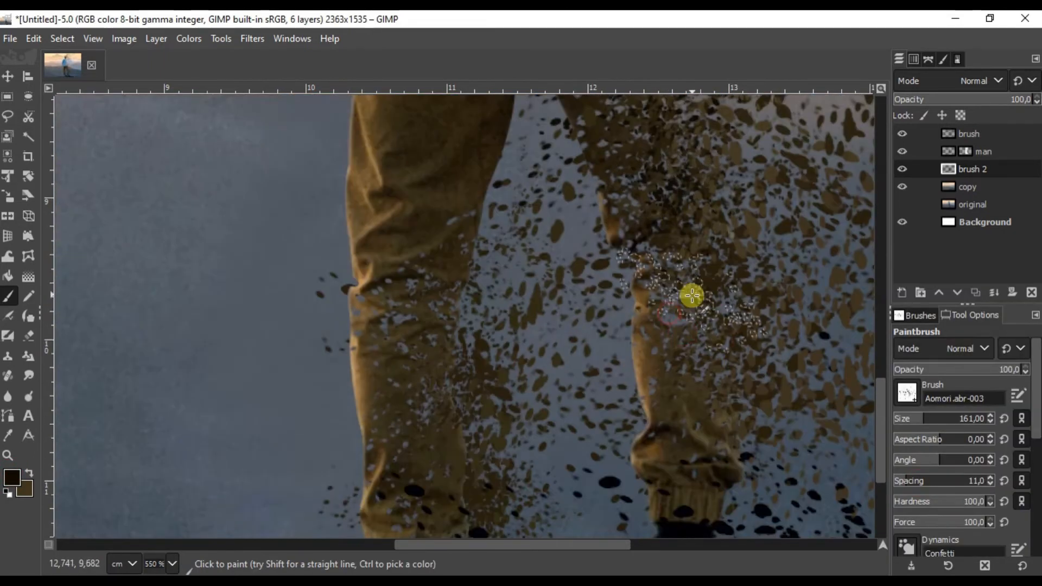
pyautogui.scroll(-3, 669, 190)
pyautogui.moveTo(706, 396); pyautogui.dragTo(694, 259)
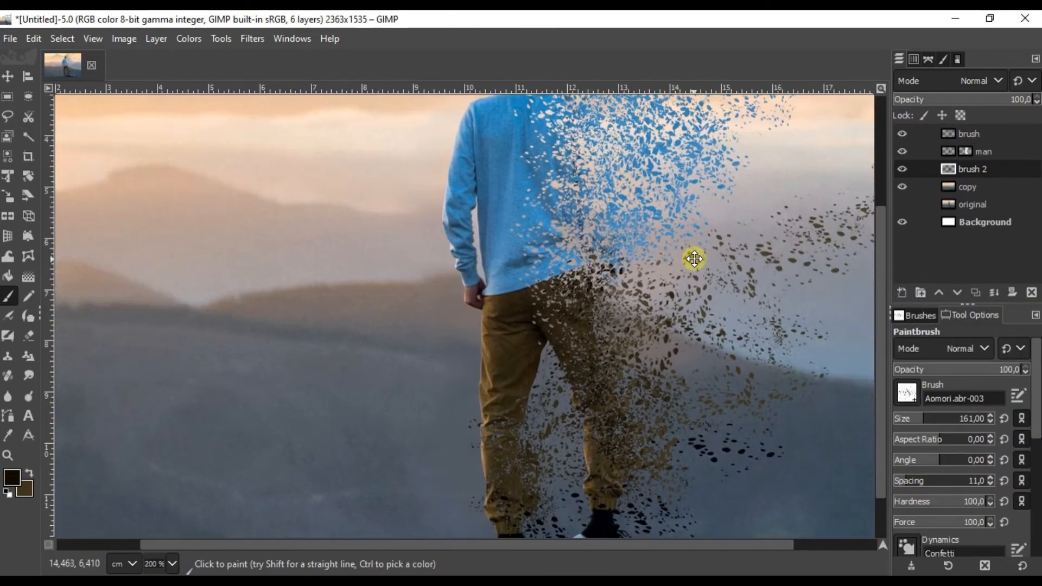
# - Sample the sweater's blue as the foreground colour and darken it to a deep navy shade
pyautogui.scroll(3, 557, 251)
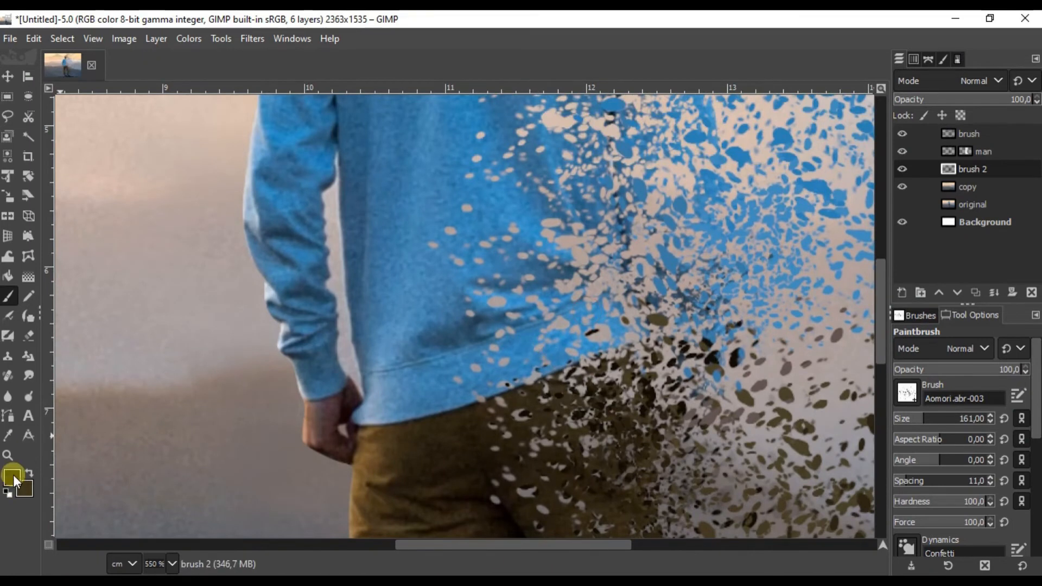
pyautogui.click(12, 477)
pyautogui.click(509, 270)
pyautogui.moveTo(826, 389); pyautogui.dragTo(851, 428)
pyautogui.click(933, 538)
# - Paint dark blue specks along the sweater's eroded side up to the shoulder, enlarging the brush to 403
pyautogui.moveTo(616, 281); pyautogui.dragTo(579, 296)
pyautogui.scroll(-2, 535, 290)
pyautogui.click(531, 304)
pyautogui.scroll(2, 542, 217)
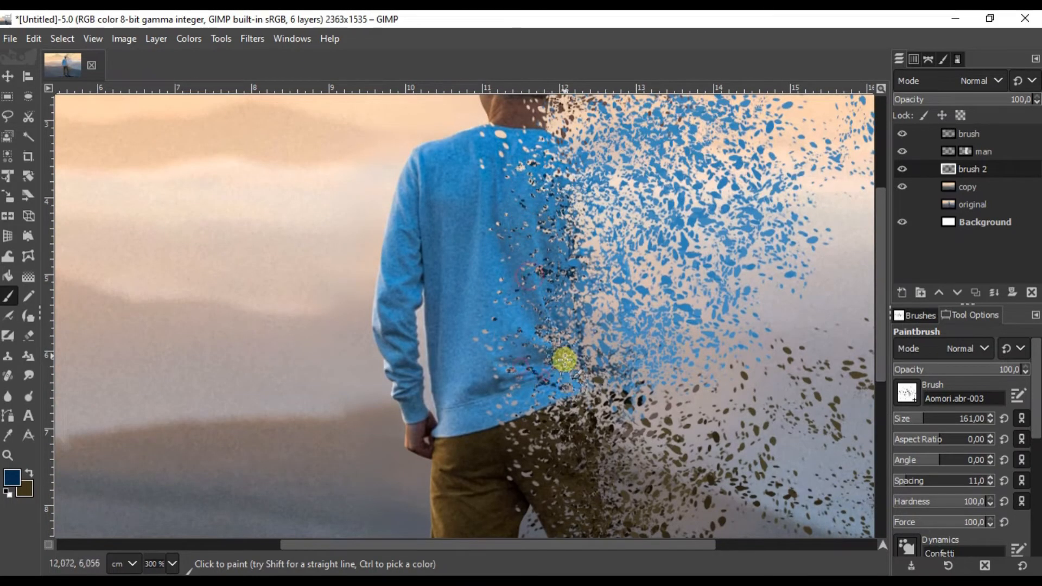
pyautogui.scroll(2, 551, 272)
pyautogui.scroll(-2, 568, 307)
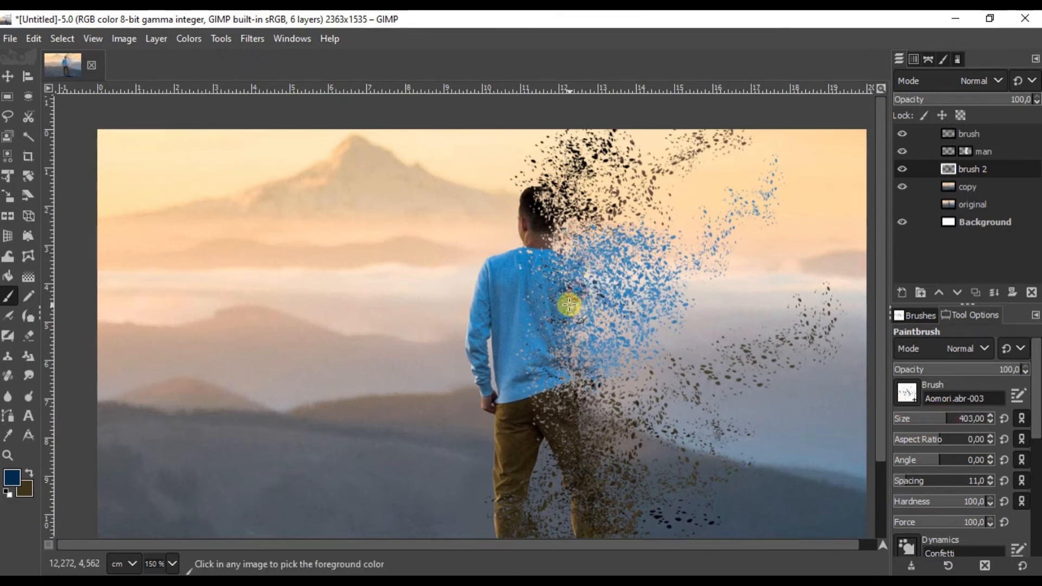
pyautogui.scroll(2, 568, 305)
pyautogui.scroll(2, 551, 365)
# - Sample a skin tone near the man's neck and darken it to a deep reddish brown foreground
pyautogui.scroll(2, 536, 422)
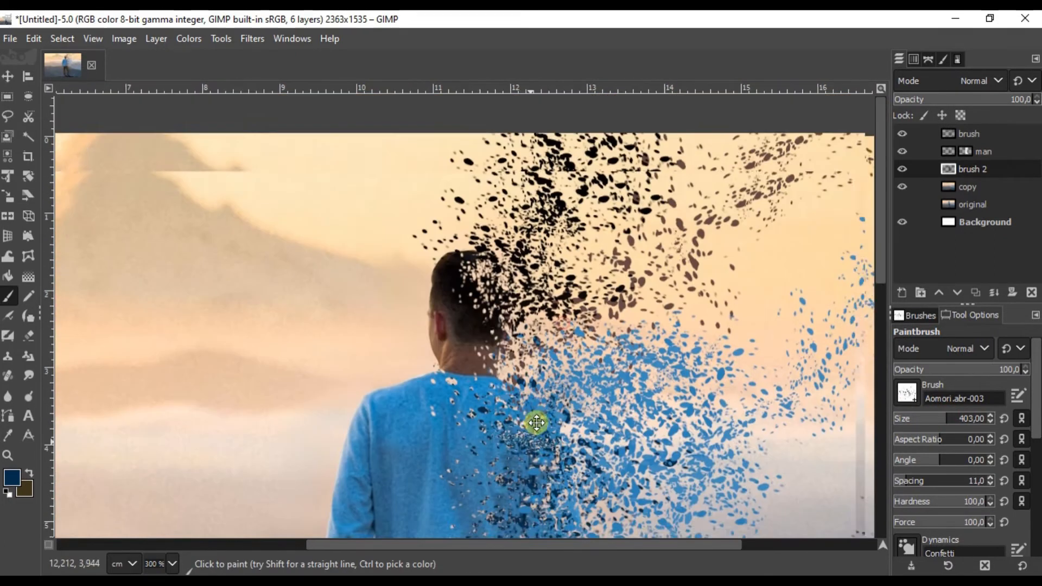
pyautogui.scroll(5, 477, 364)
pyautogui.keyDown('ctrl'); pyautogui.click(529, 347); pyautogui.keyUp('ctrl')
pyautogui.click(13, 480)
pyautogui.click(812, 446)
pyautogui.click(913, 510)
# - Reduce the brush size to 155 and dab dark reddish-brown specks beside the neck and back of the head
pyautogui.click(684, 320)
pyautogui.moveTo(931, 416); pyautogui.dragTo(923, 416)
pyautogui.click(706, 310)
pyautogui.click(615, 337)
pyautogui.click(564, 342)
pyautogui.scroll(-3, 546, 314)
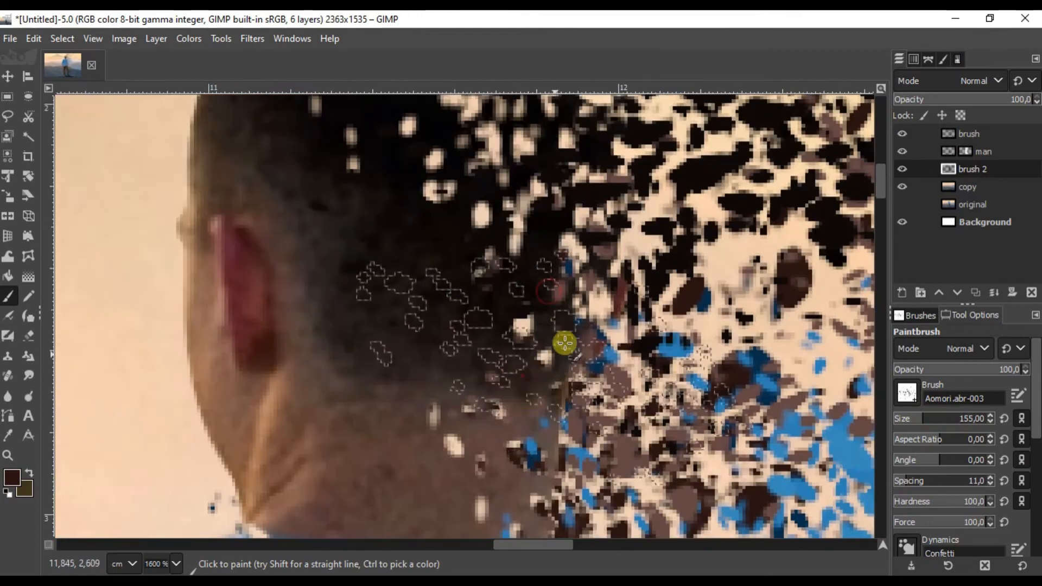
pyautogui.scroll(-6, 640, 267)
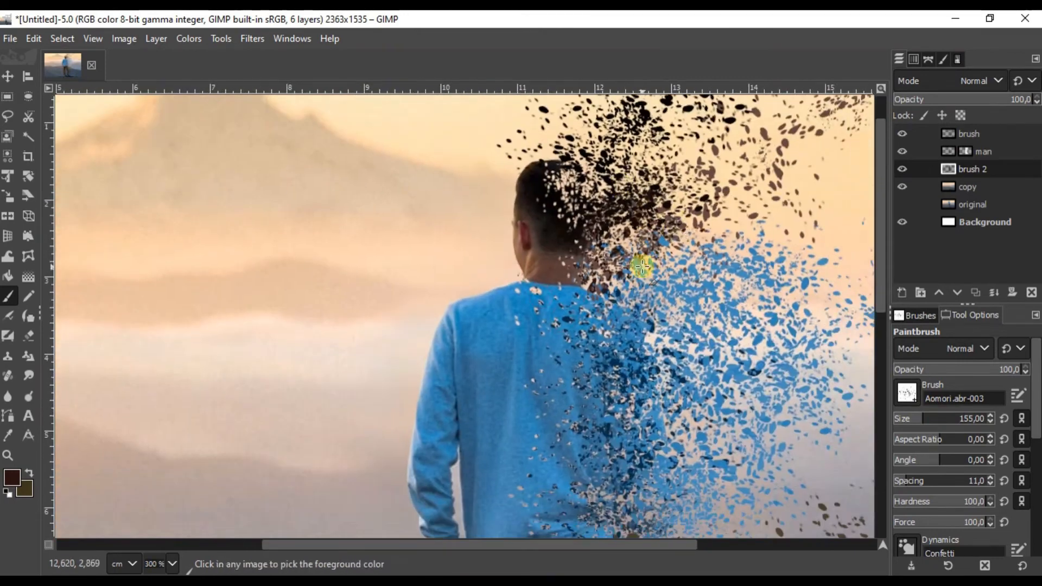
# - Darken the foreground colour sampled from the trousers to a near-black brown for the particles around the legs
pyautogui.scroll(5, 595, 356)
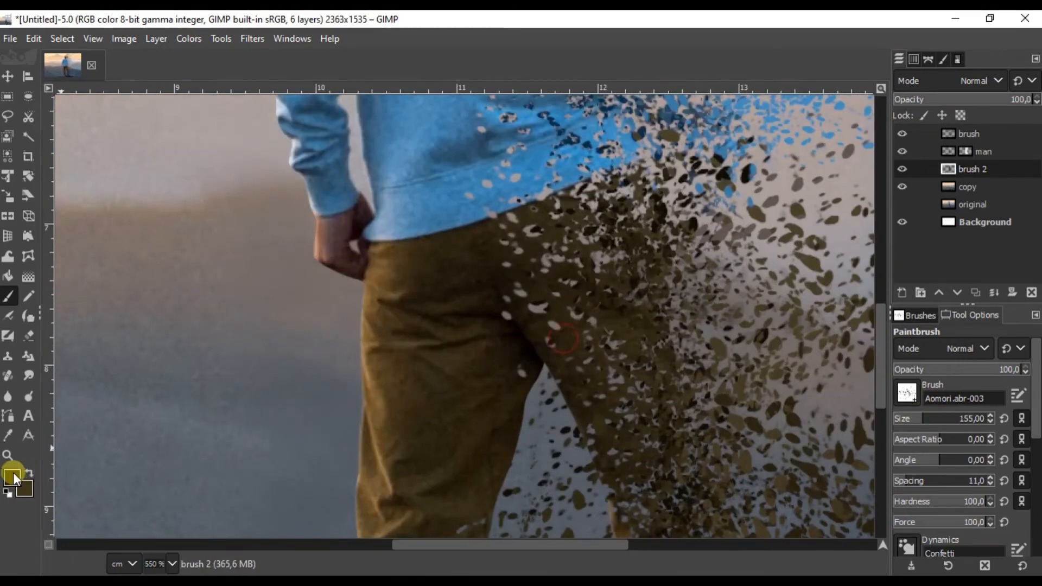
pyautogui.click(13, 477)
pyautogui.click(832, 454)
pyautogui.scroll(-2, 615, 348)
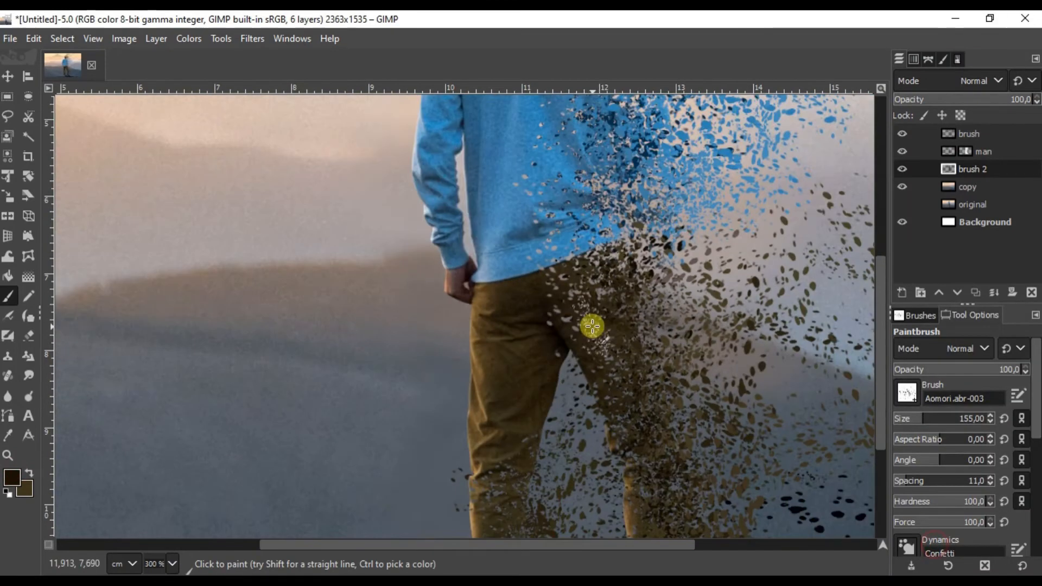
pyautogui.scroll(-1, 591, 279)
pyautogui.scroll(-3, 561, 364)
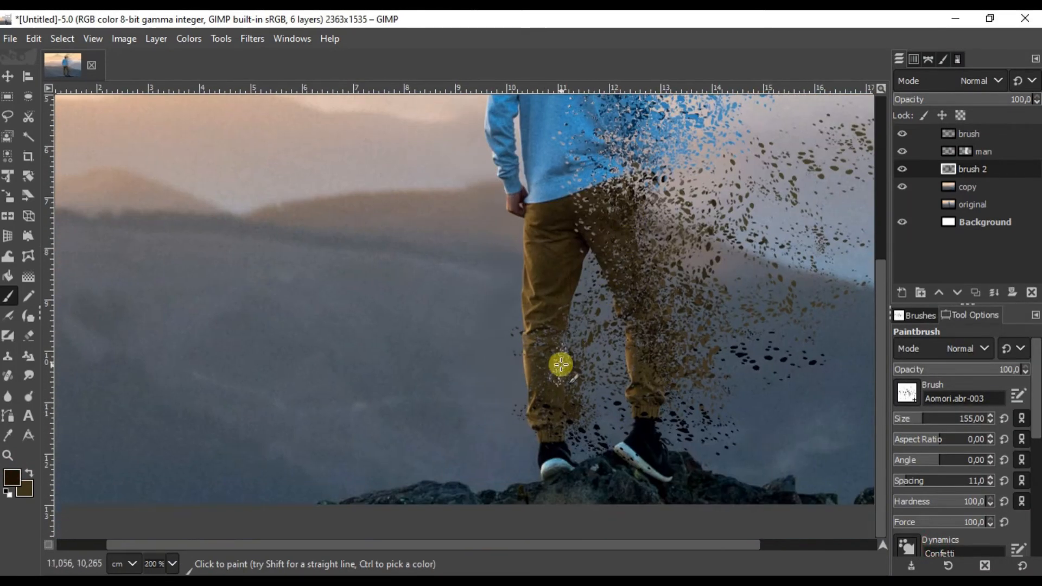
pyautogui.hscroll(2, 542, 353)
pyautogui.scroll(-2, 537, 344)
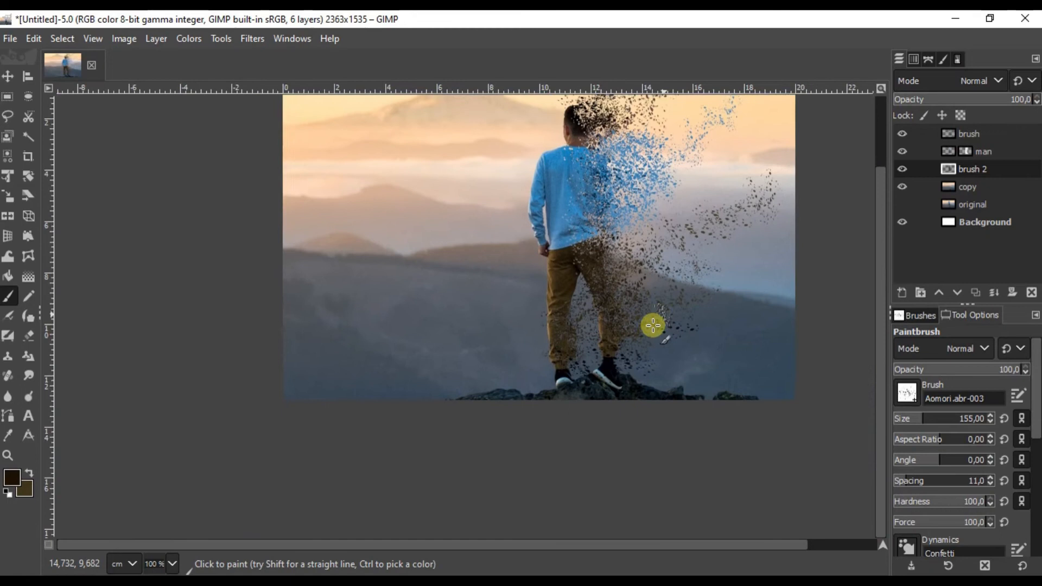
# - Dab black specks above and behind the man's head on the brush 2 layer with a black foreground
pyautogui.scroll(-1, 724, 300)
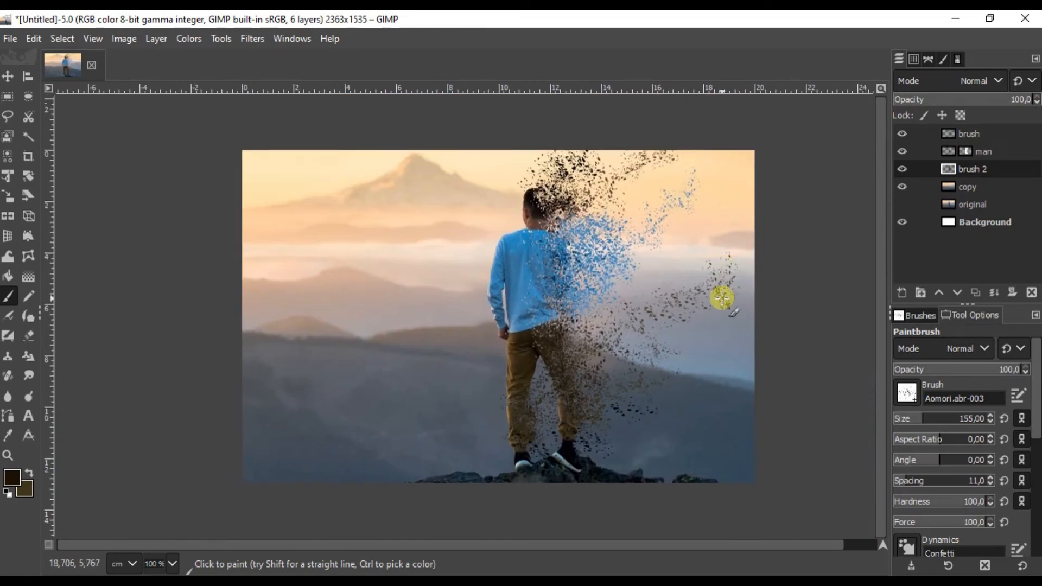
pyautogui.scroll(5, 564, 211)
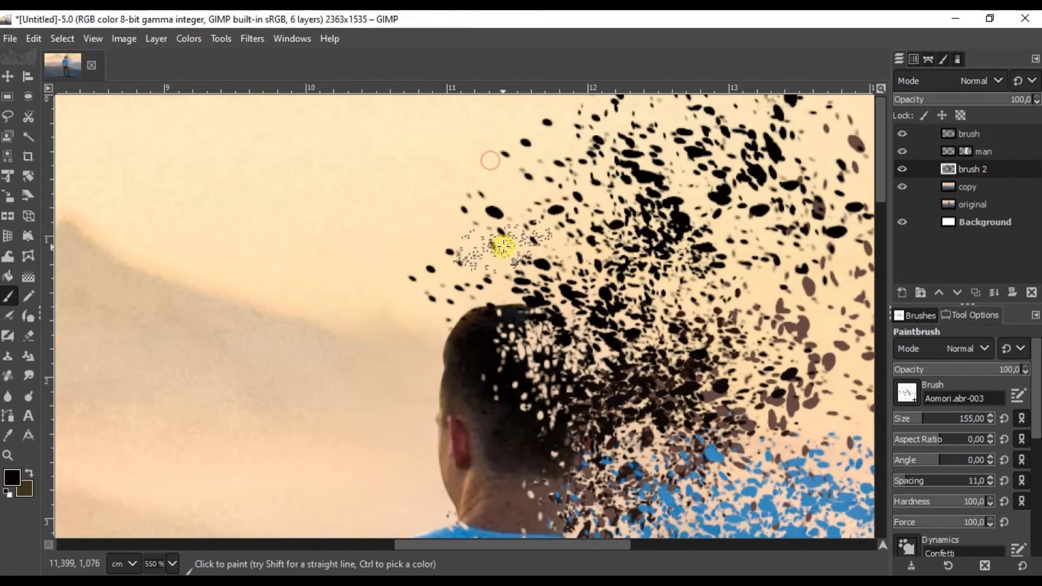
pyautogui.scroll(-3, 561, 165)
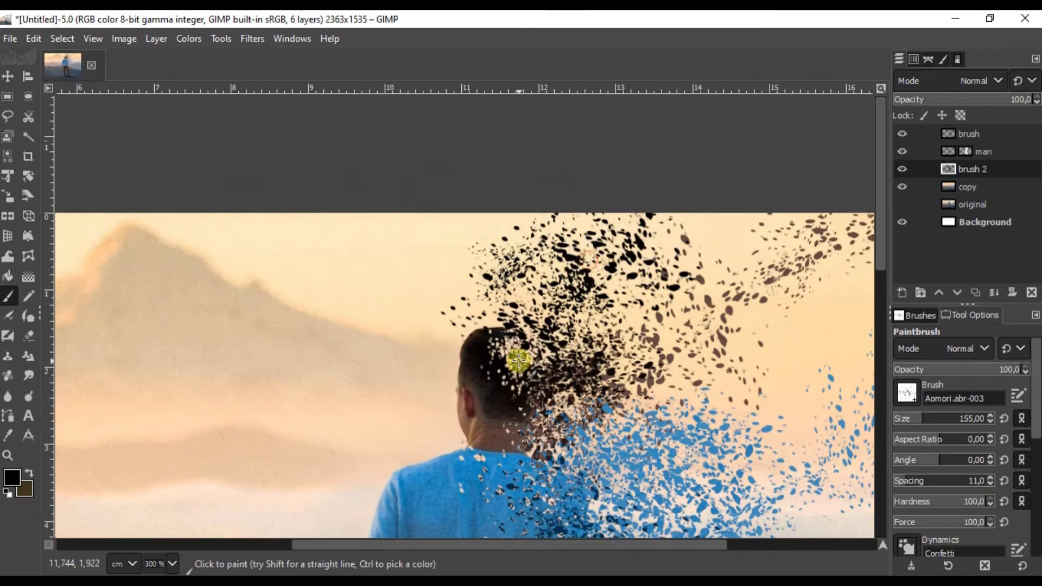
pyautogui.scroll(4, 513, 331)
pyautogui.scroll(-2, 513, 330)
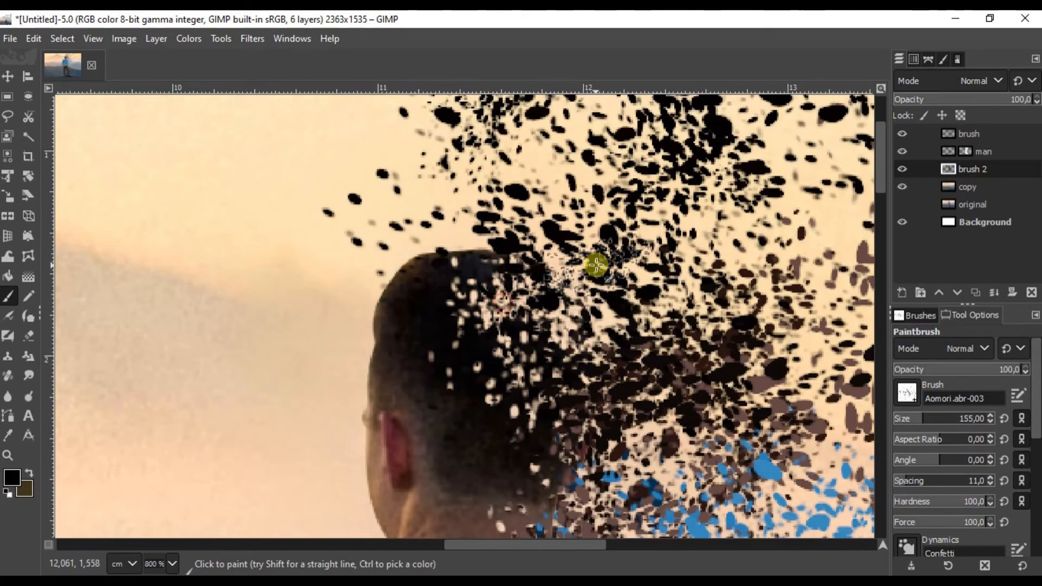
pyautogui.scroll(-2, 593, 263)
pyautogui.scroll(-2, 617, 245)
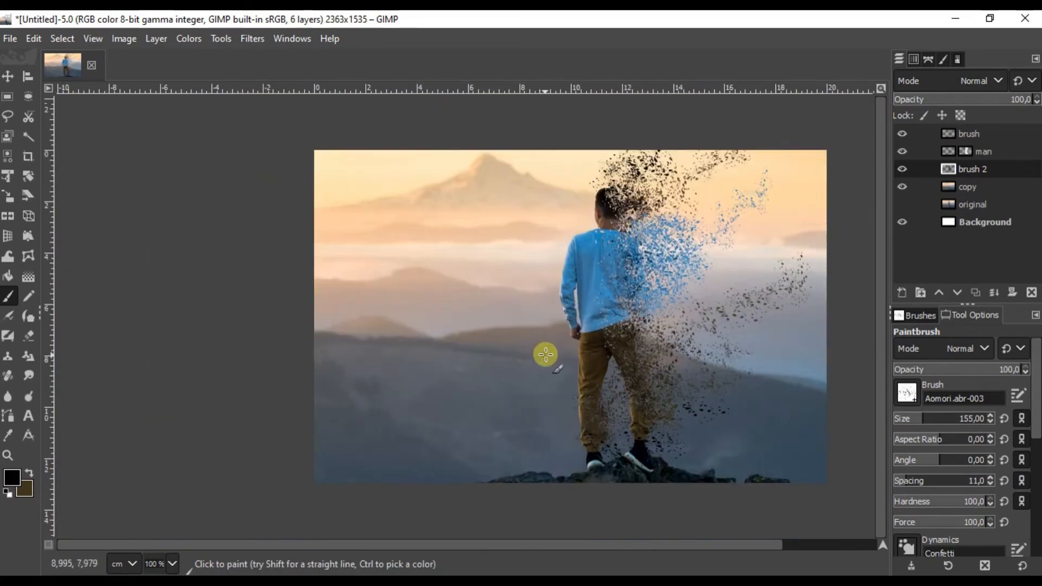
# - On the brush layer, paint a trail of black specks streaming away from the heel of the right shoe
pyautogui.click(1000, 135)
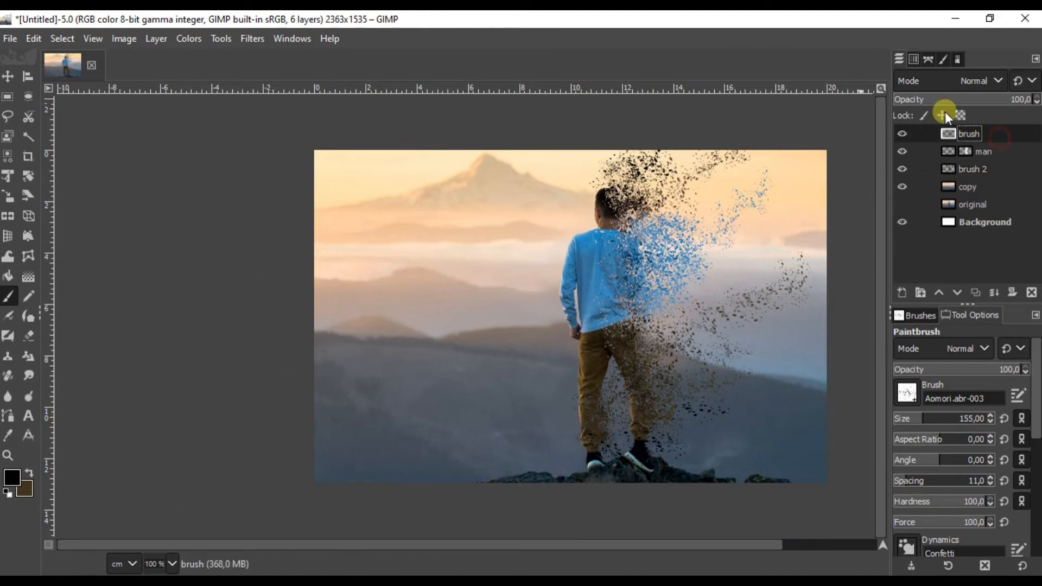
pyautogui.click(8, 76)
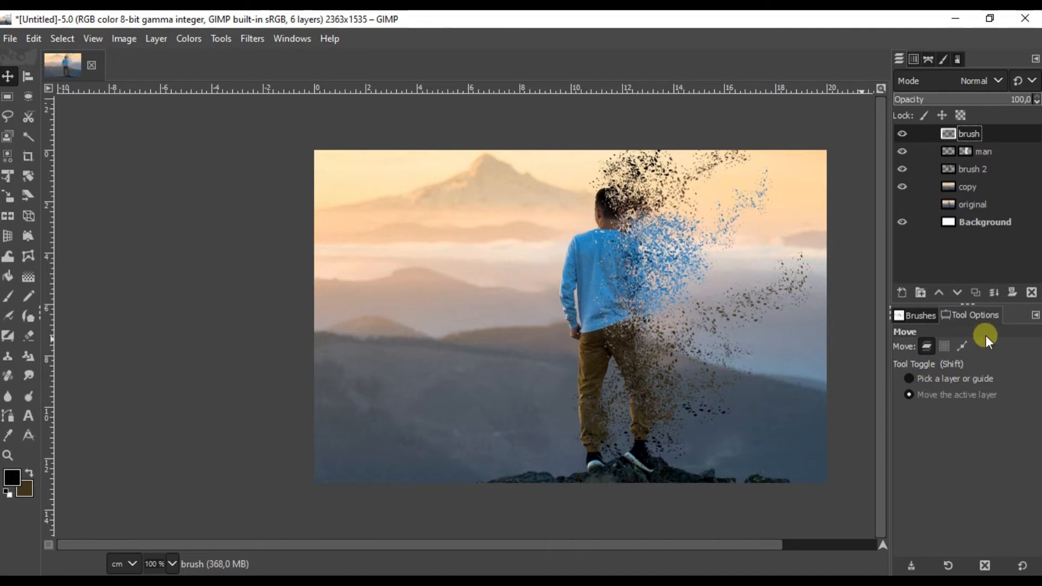
pyautogui.click(10, 297)
pyautogui.scroll(7, 642, 458)
pyautogui.click(705, 356)
pyautogui.scroll(-3, 687, 335)
pyautogui.moveTo(681, 336); pyautogui.dragTo(563, 377)
pyautogui.moveTo(629, 365); pyautogui.dragTo(708, 326)
pyautogui.moveTo(656, 354); pyautogui.dragTo(774, 303)
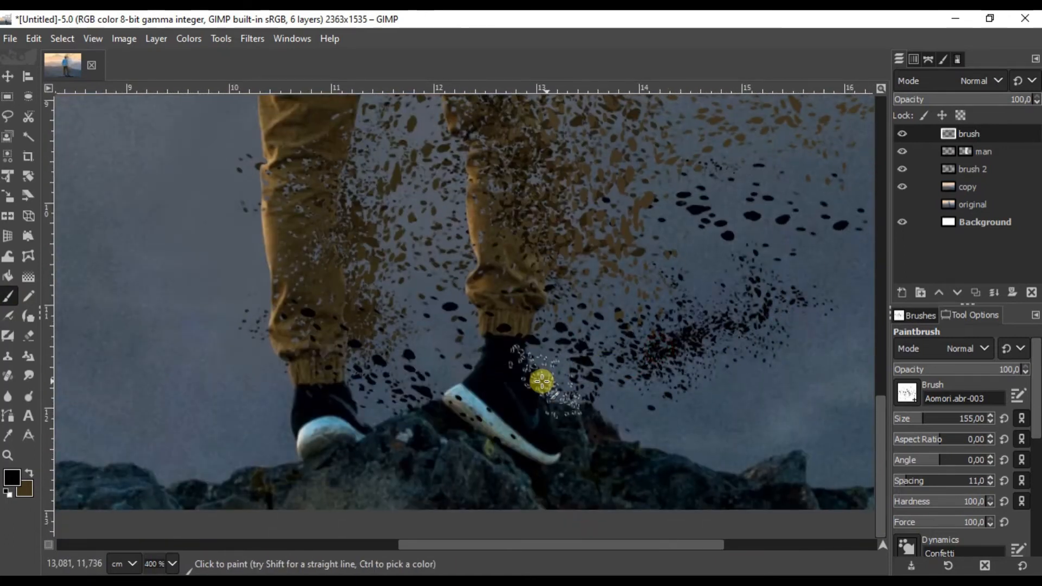
# - Dab black specks between the two shoes, then scatter dark olive specks sampled from the trousers between the legs
pyautogui.scroll(-3, 692, 319)
pyautogui.scroll(-1, 732, 302)
pyautogui.scroll(7, 600, 333)
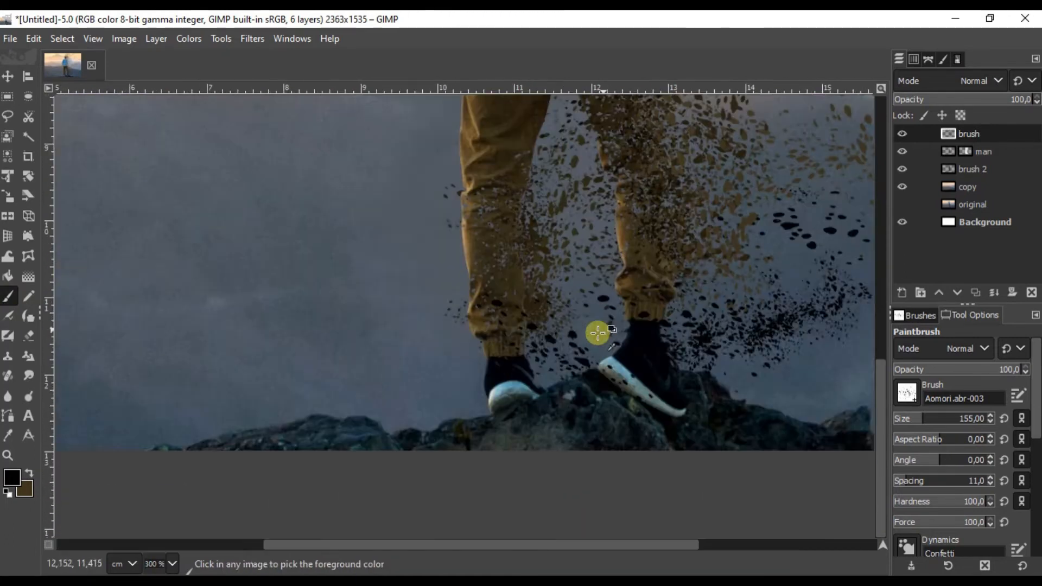
pyautogui.scroll(-4, 555, 346)
pyautogui.scroll(1, 635, 286)
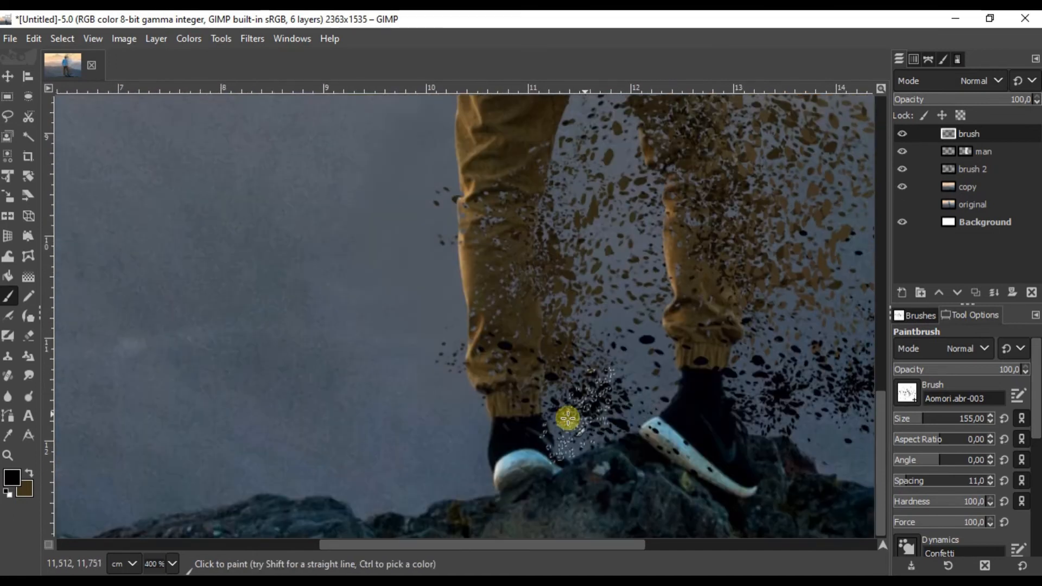
pyautogui.moveTo(589, 189); pyautogui.dragTo(558, 312)
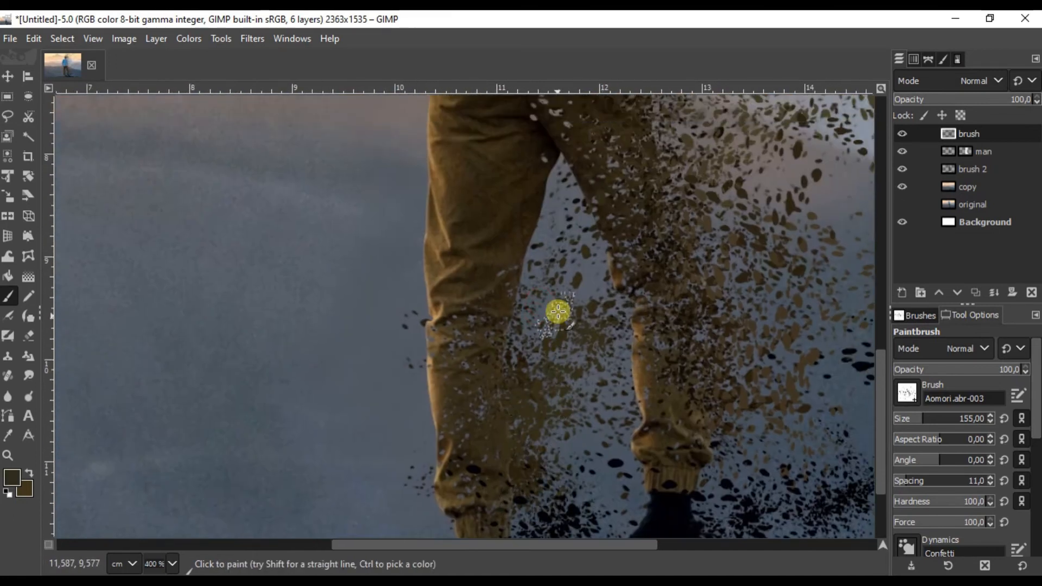
# - Add a white layer mask to the brush 2 layer
pyautogui.click(975, 168)
pyautogui.click(1011, 294)
pyautogui.click(923, 426)
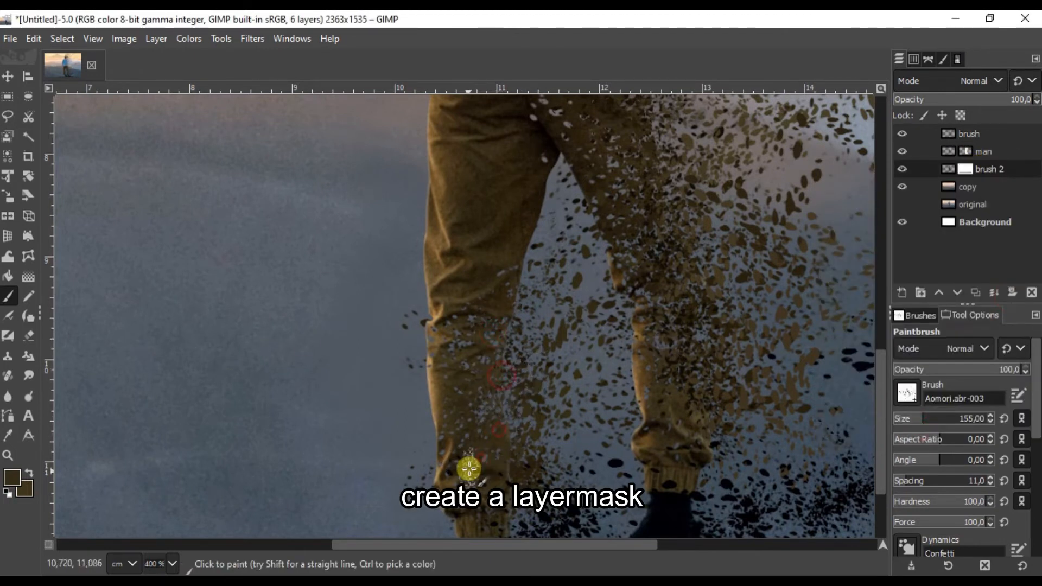
# - Erode the dark particles on the brush 2 mask along both trouser legs, from the ankles up to the hip
pyautogui.moveTo(480, 297); pyautogui.dragTo(455, 344)
pyautogui.click(626, 301)
pyautogui.click(629, 325)
pyautogui.click(652, 399)
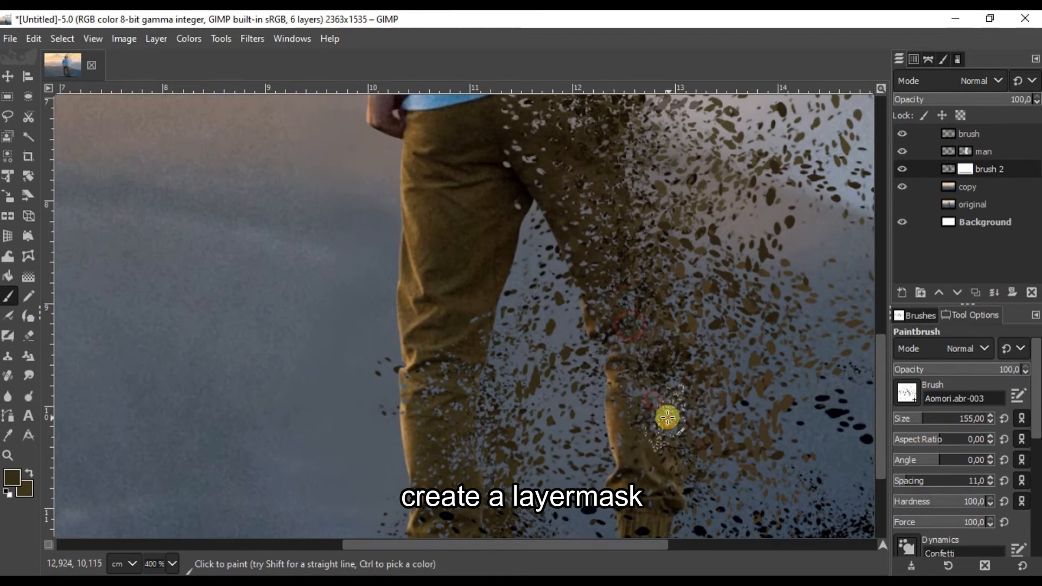
pyautogui.moveTo(667, 417); pyautogui.dragTo(651, 518)
pyautogui.click(597, 399)
pyautogui.click(598, 344)
pyautogui.click(601, 299)
pyautogui.click(586, 243)
pyautogui.click(596, 189)
pyautogui.click(543, 214)
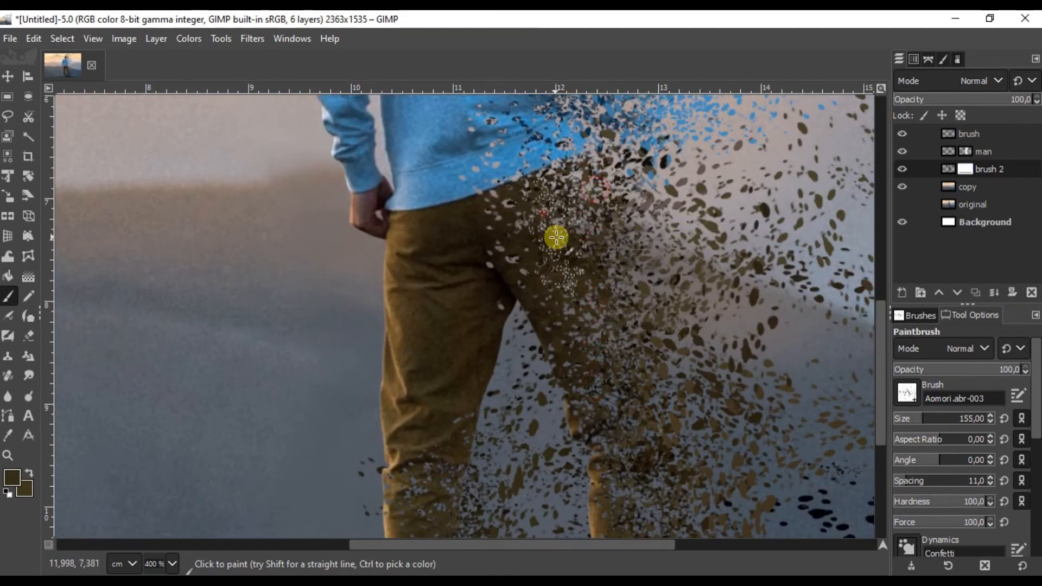
# - Erode the dark blue particles on the brush 2 mask along the sweater's dispersing side, from the hip up to the shoulder
pyautogui.moveTo(560, 291); pyautogui.dragTo(572, 439)
pyautogui.click(570, 360)
pyautogui.click(552, 302)
pyautogui.moveTo(559, 266); pyautogui.dragTo(560, 369)
pyautogui.click(597, 311)
pyautogui.click(615, 301)
pyautogui.click(569, 256)
pyautogui.click(551, 278)
pyautogui.moveTo(542, 403); pyautogui.dragTo(541, 462)
pyautogui.click(560, 301)
pyautogui.click(582, 259)
pyautogui.click(624, 226)
pyautogui.click(570, 212)
pyautogui.moveTo(613, 303); pyautogui.dragTo(610, 347)
pyautogui.click(674, 271)
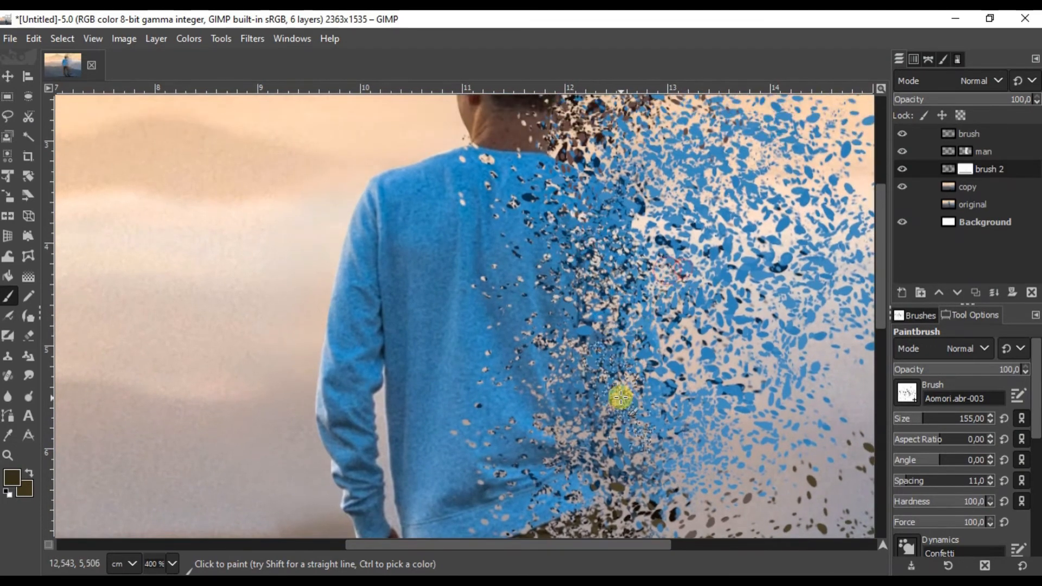
# - Erode the brush 2 mask with fine specks beside the neck and the back of the head
pyautogui.scroll(2, 621, 337)
pyautogui.scroll(2, 576, 309)
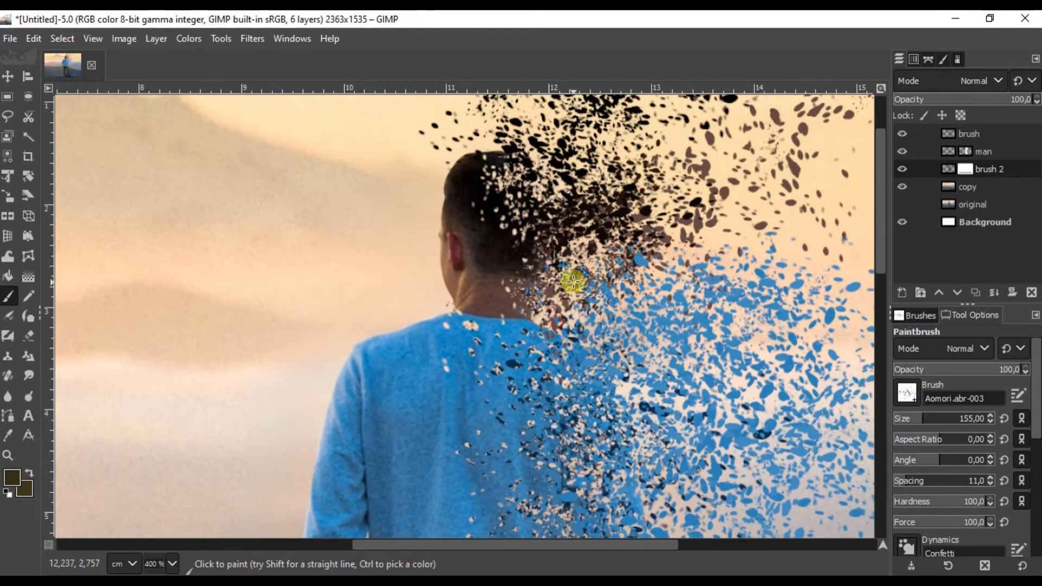
pyautogui.scroll(2, 590, 269)
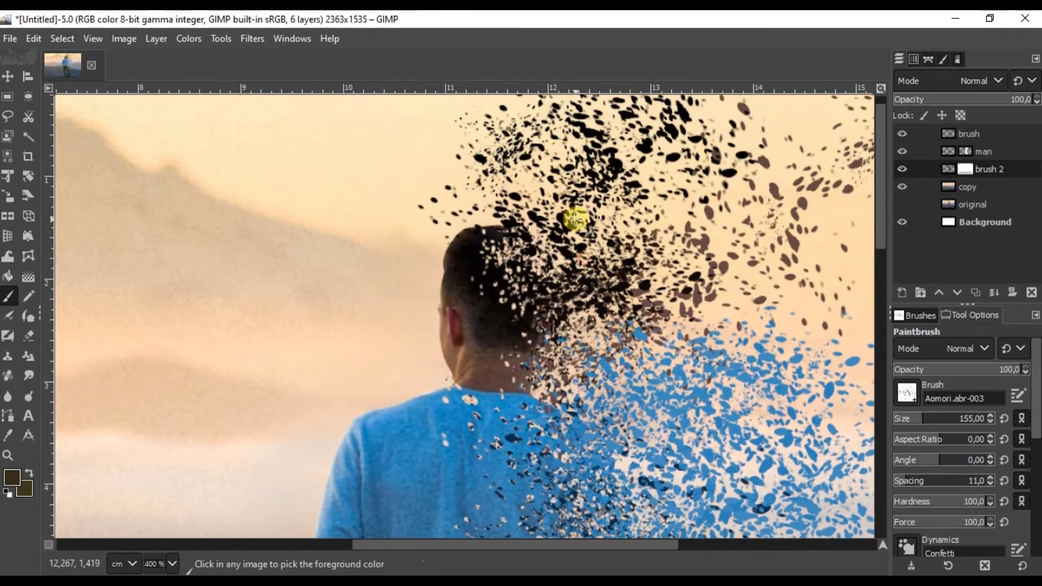
pyautogui.scroll(-4, 575, 218)
pyautogui.scroll(1, 610, 232)
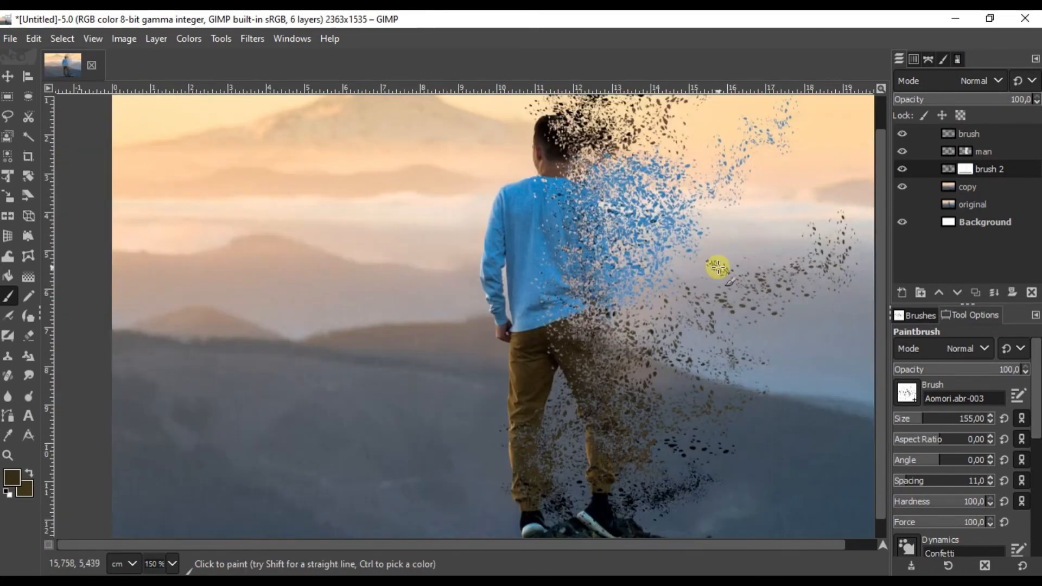
# - Make the brush 2 layer content active instead of its mask and set the foreground to dark blue 13435f
pyautogui.click(902, 187)
pyautogui.click(12, 480)
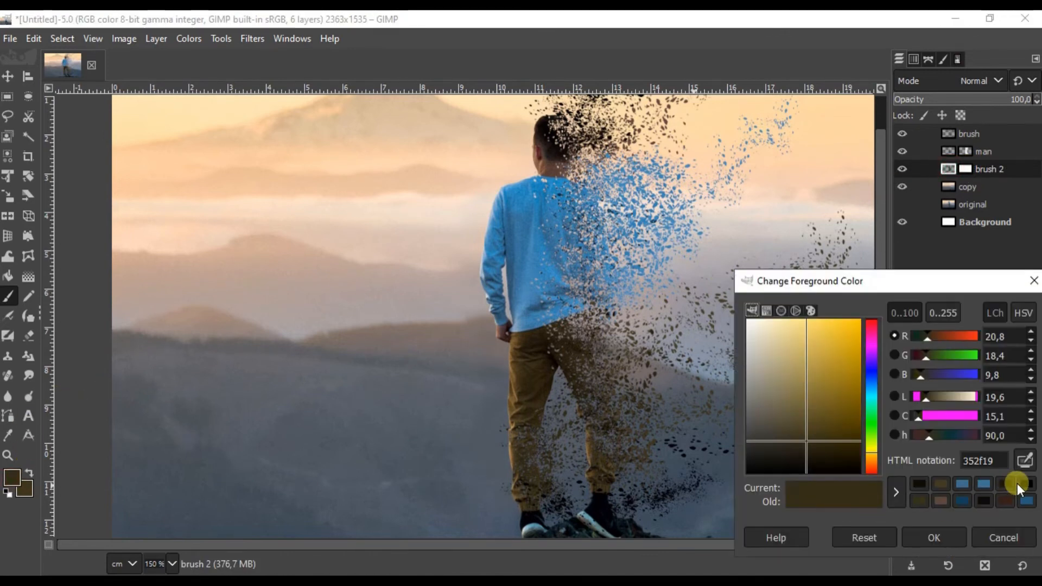
pyautogui.click(1020, 483)
pyautogui.click(965, 493)
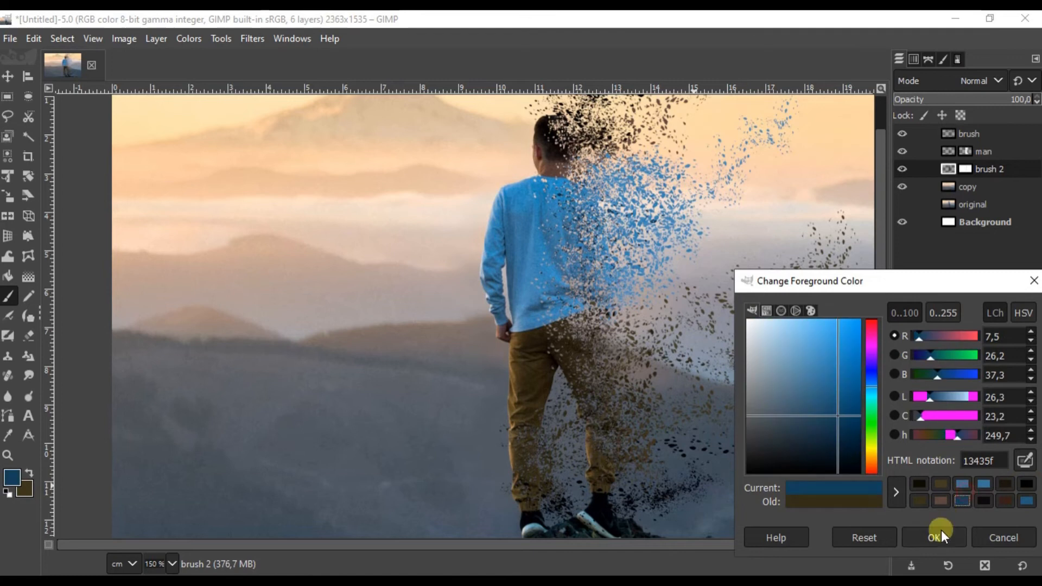
pyautogui.click(933, 537)
# - Set the brush size to 232 and dab dark blue specks among the sweater's scattered blue particles
pyautogui.scroll(2, 573, 284)
pyautogui.scroll(-1, 592, 253)
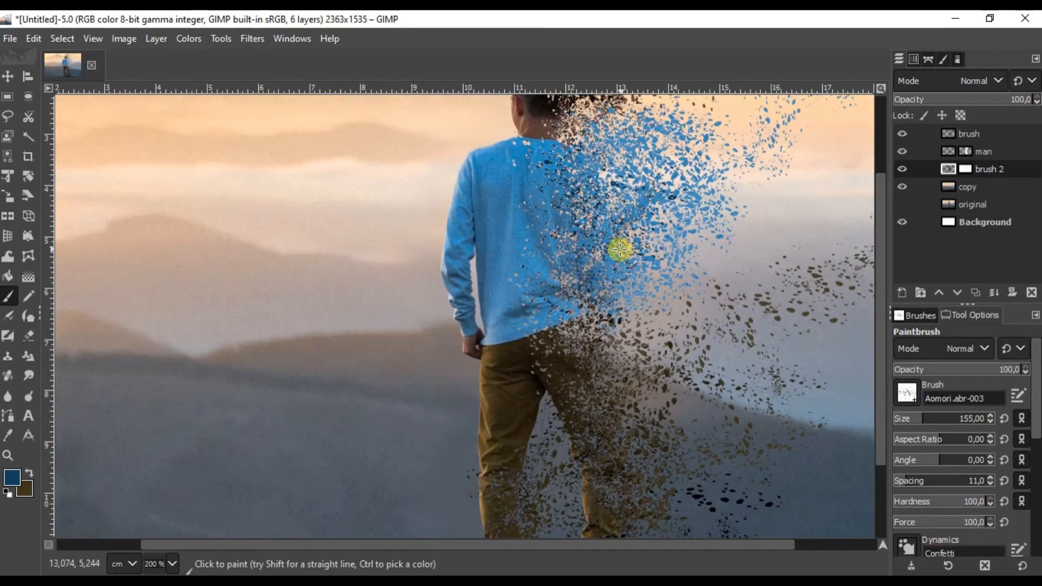
pyautogui.click(934, 417)
pyautogui.scroll(1, 600, 250)
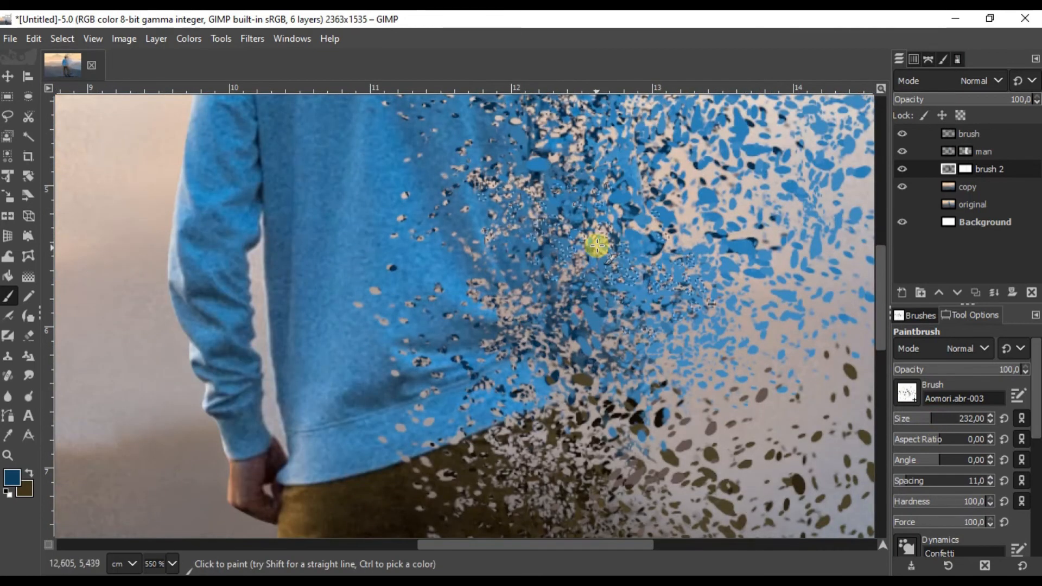
pyautogui.scroll(1, 553, 255)
pyautogui.scroll(1, 581, 235)
pyautogui.hscroll(3, 587, 242)
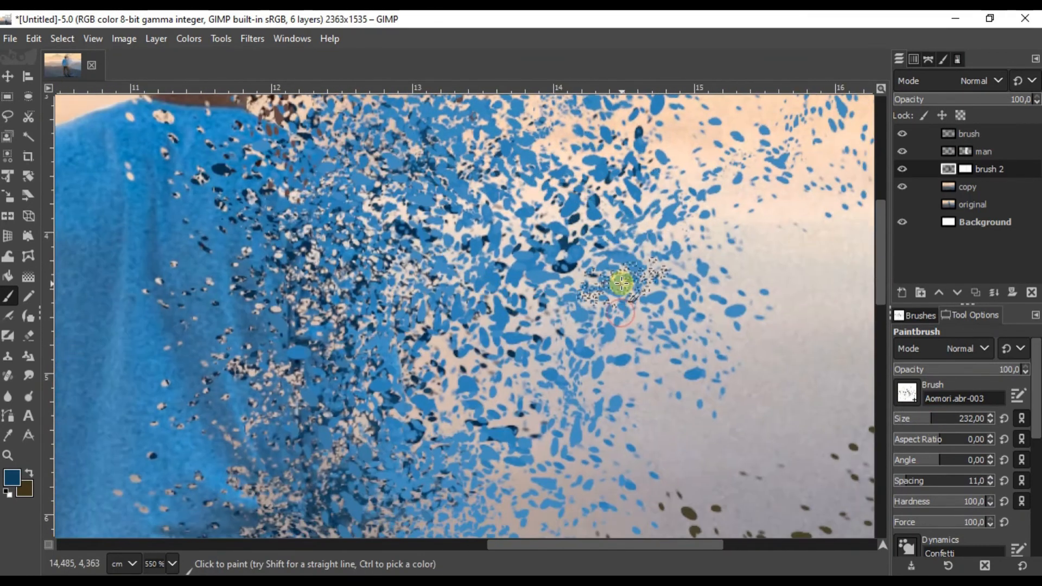
pyautogui.click(549, 379)
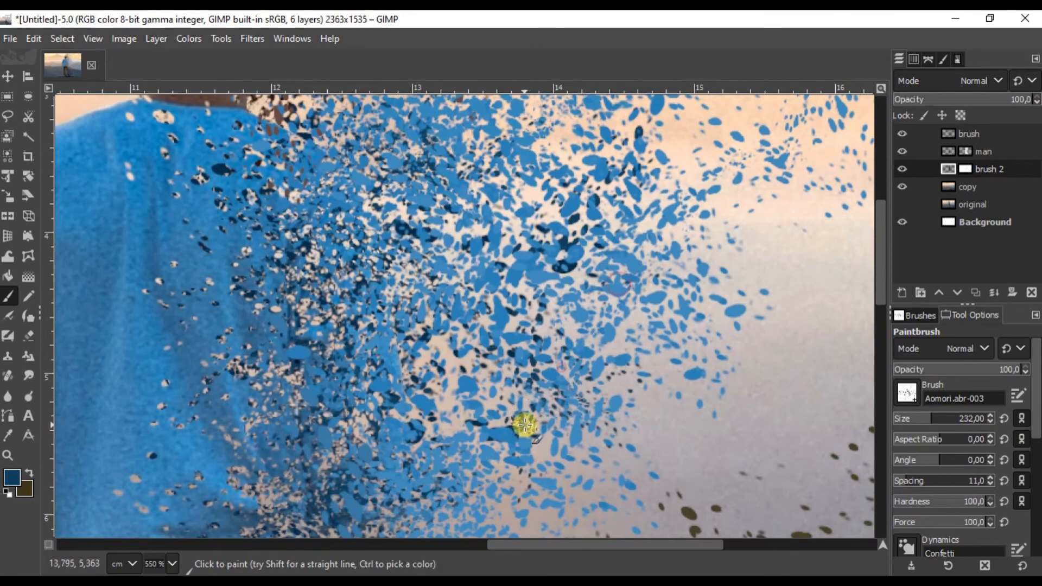
pyautogui.moveTo(654, 304); pyautogui.dragTo(588, 375)
# - Paint dark blue specks into the upper trail of blue particles drifting away from the shoulder
pyautogui.scroll(-5, 658, 270)
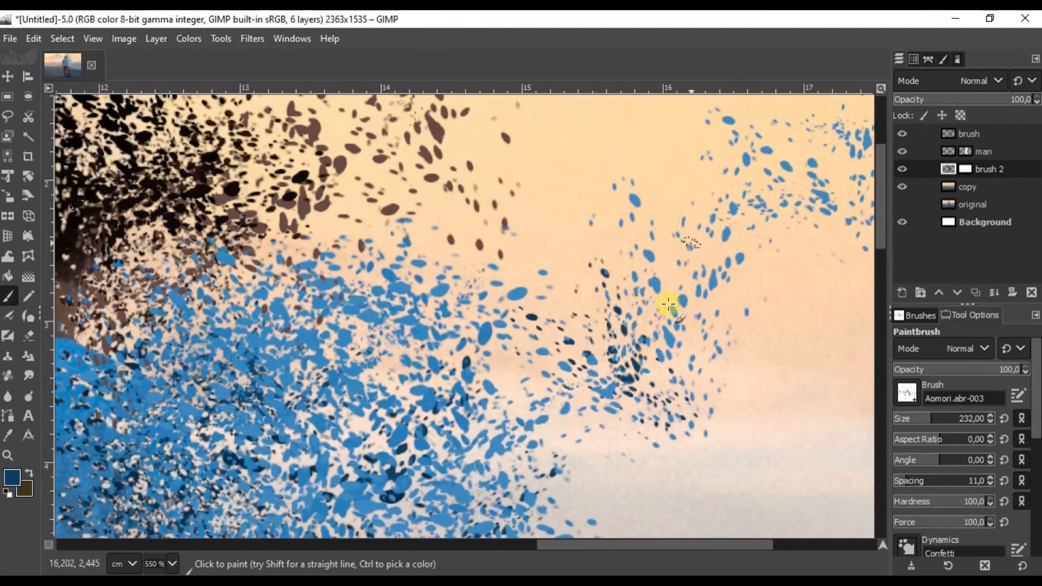
pyautogui.scroll(1, 586, 239)
pyautogui.scroll(-1, 631, 255)
pyautogui.scroll(1, 596, 246)
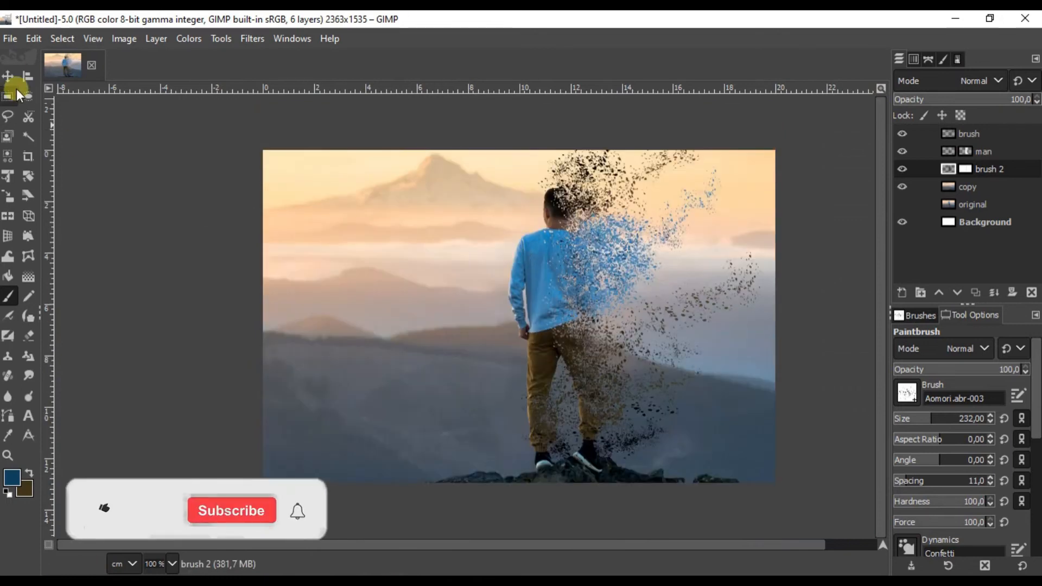
pyautogui.click(8, 76)
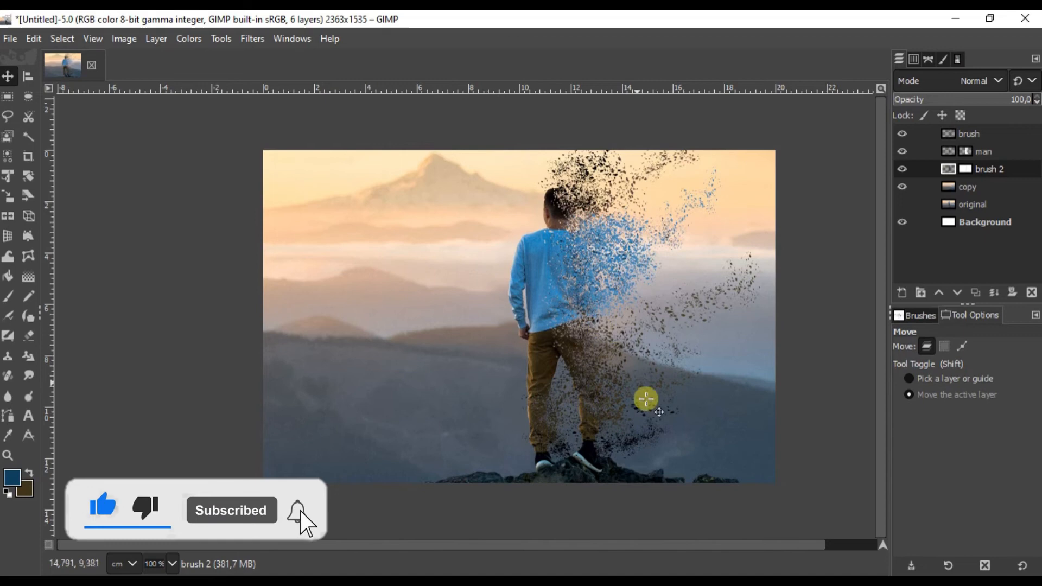
pyautogui.click(864, 507)
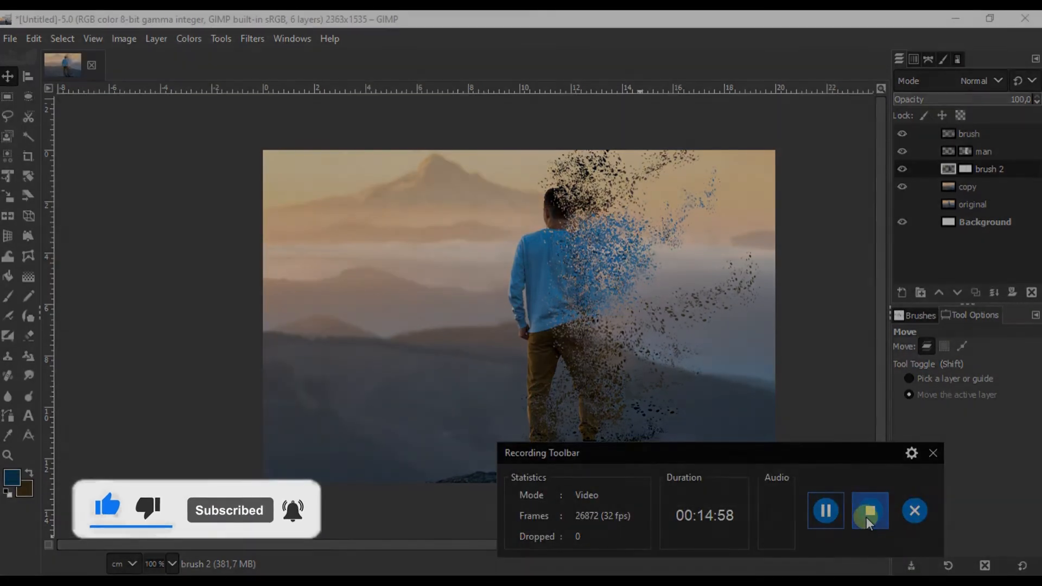